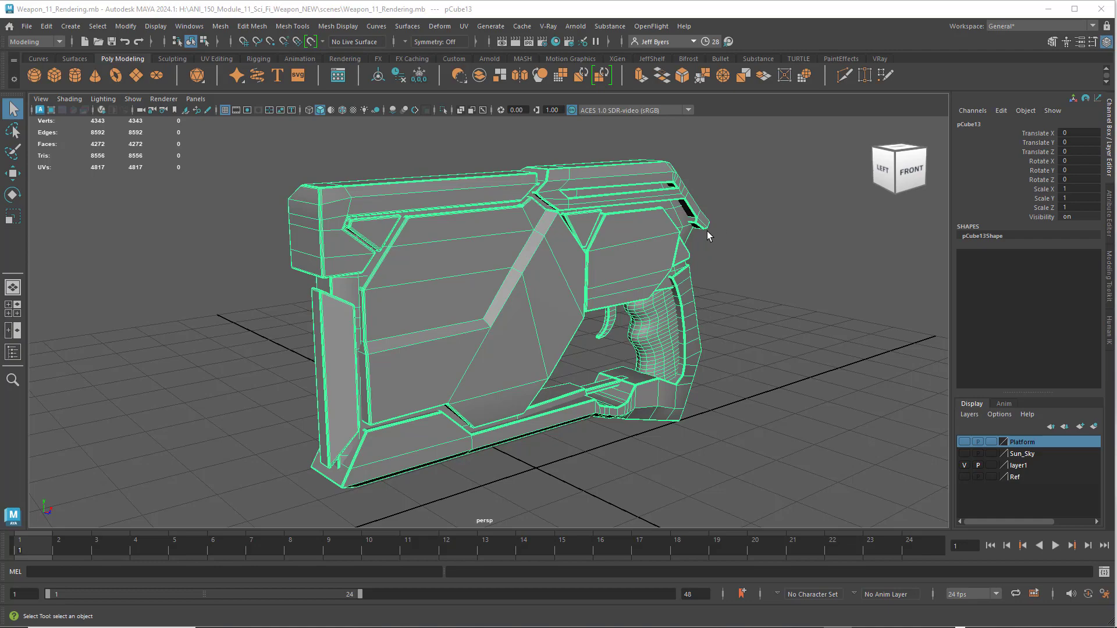
# Step: Separate the combined weapon mesh into individual parts and select the long upper piece to check it
pyautogui.keyDown('alt'); pyautogui.moveTo(761, 249); pyautogui.dragTo(783, 257); pyautogui.keyUp('alt')
pyautogui.press('space')
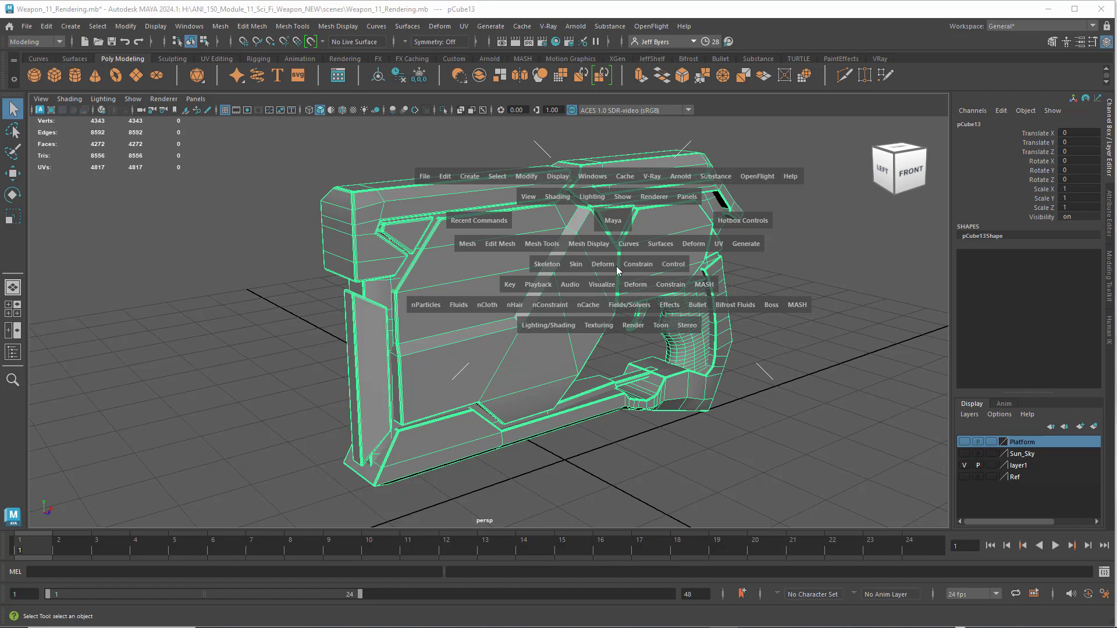
pyautogui.click(467, 245)
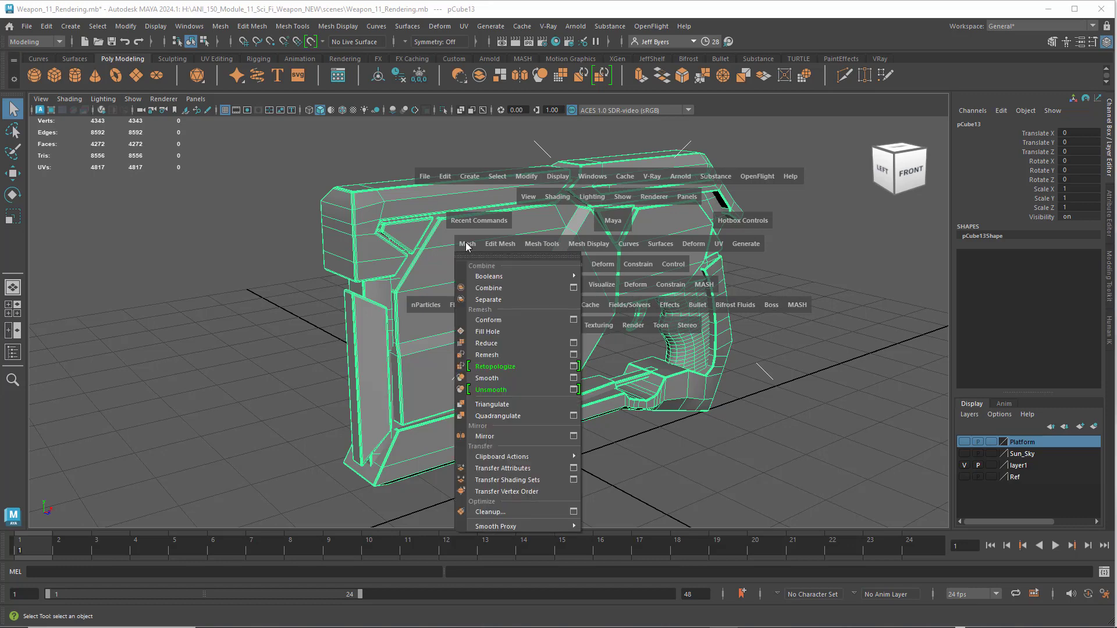
pyautogui.click(491, 301)
pyautogui.click(319, 159)
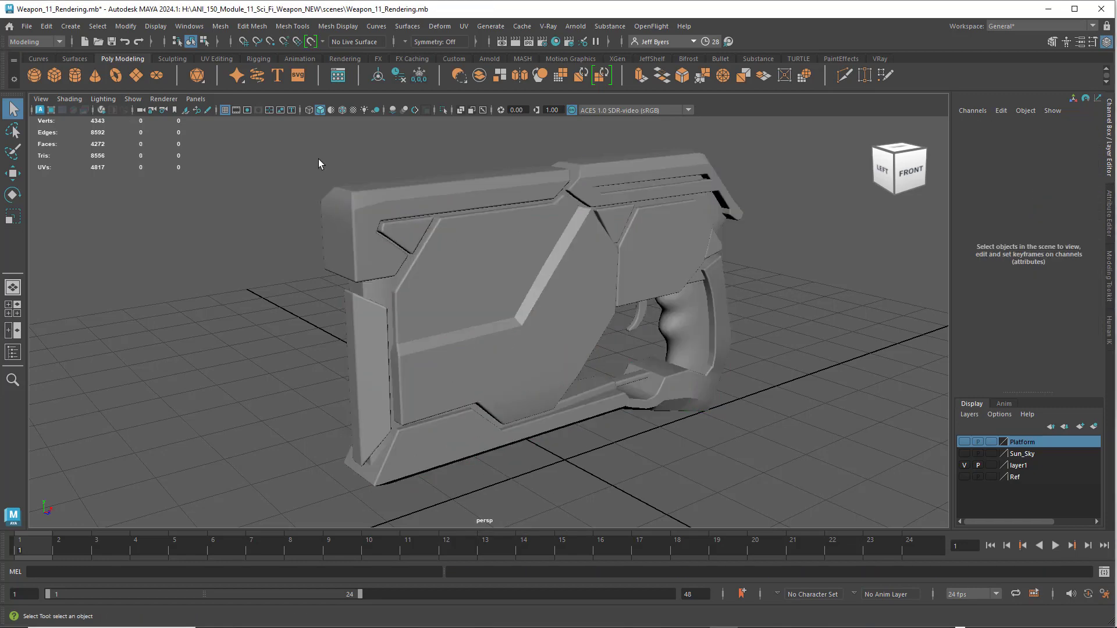
pyautogui.click(220, 26)
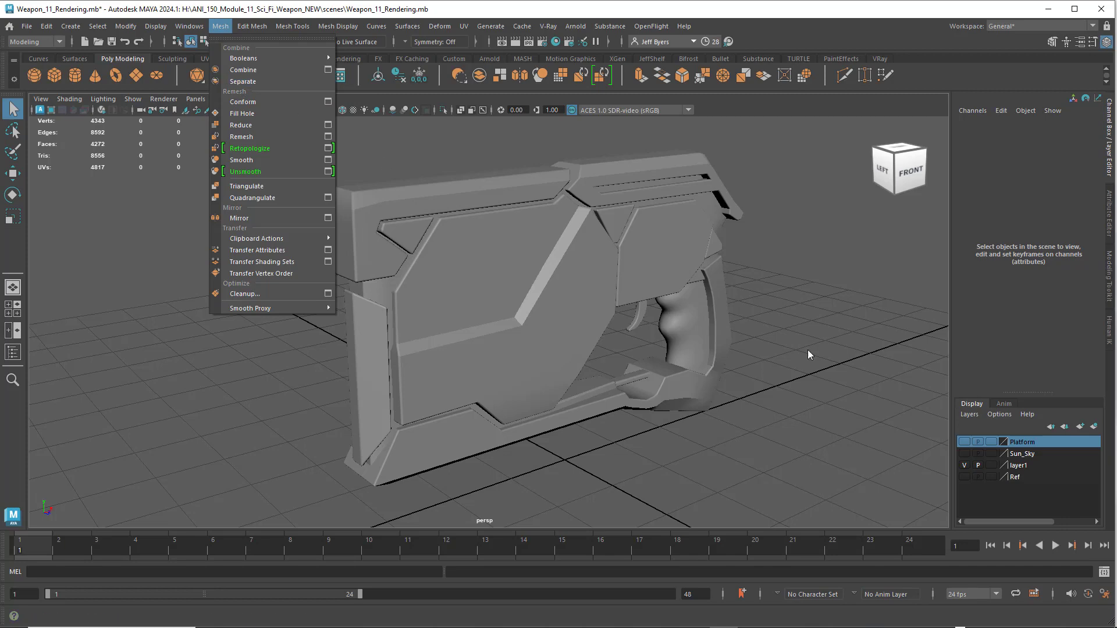
pyautogui.click(472, 196)
pyautogui.click(483, 198)
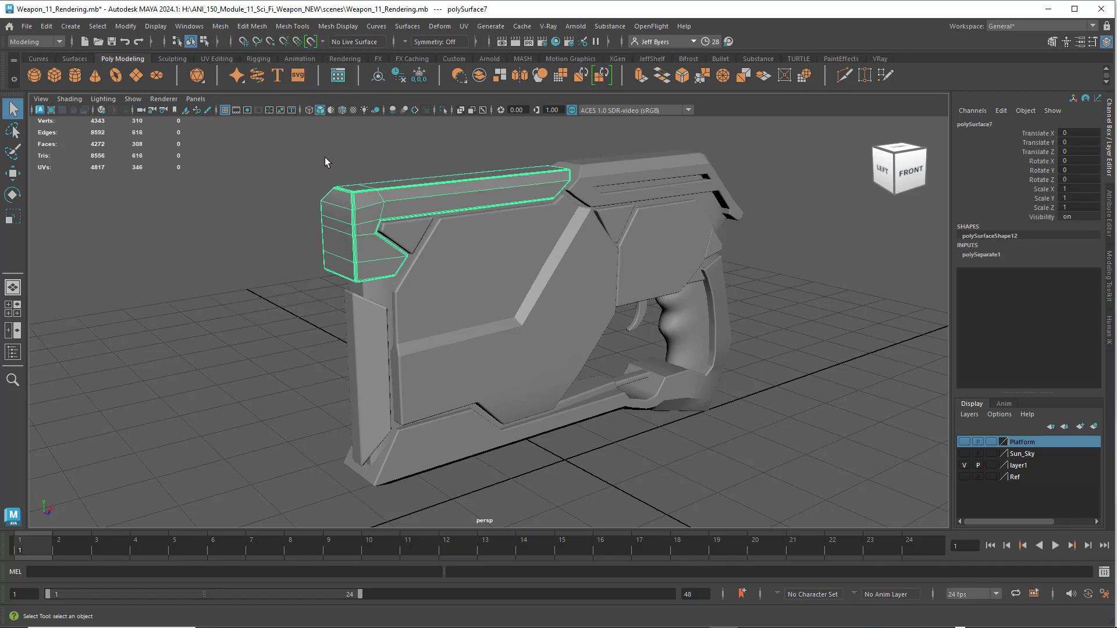
# Step: Delete the construction history of all weapon parts and freeze their transformations
pyautogui.moveTo(324, 157); pyautogui.dragTo(732, 444)
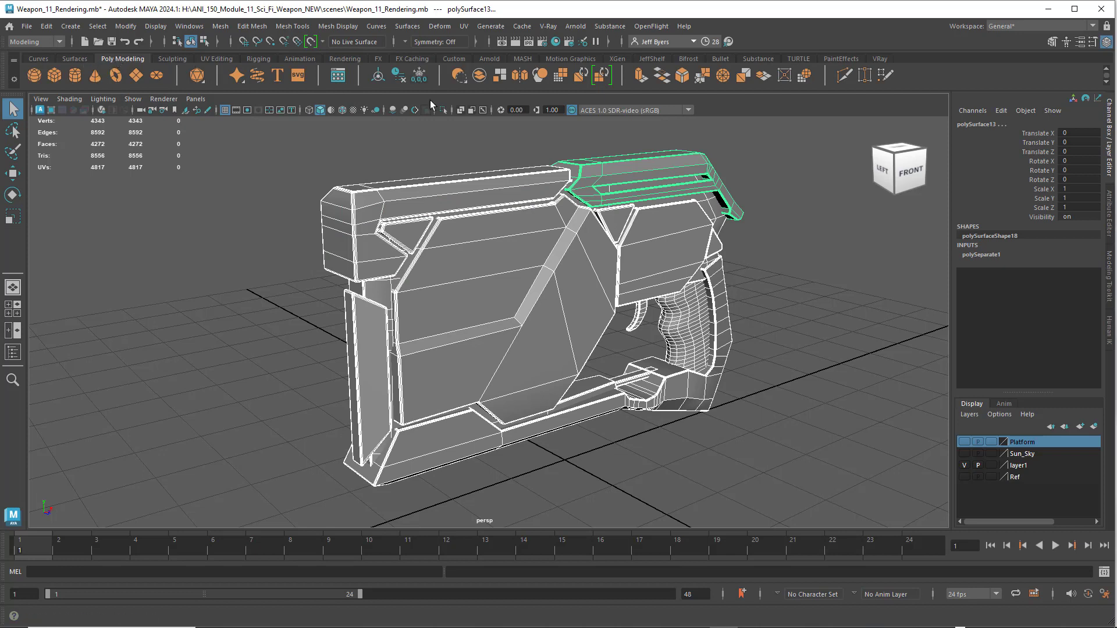
pyautogui.click(400, 76)
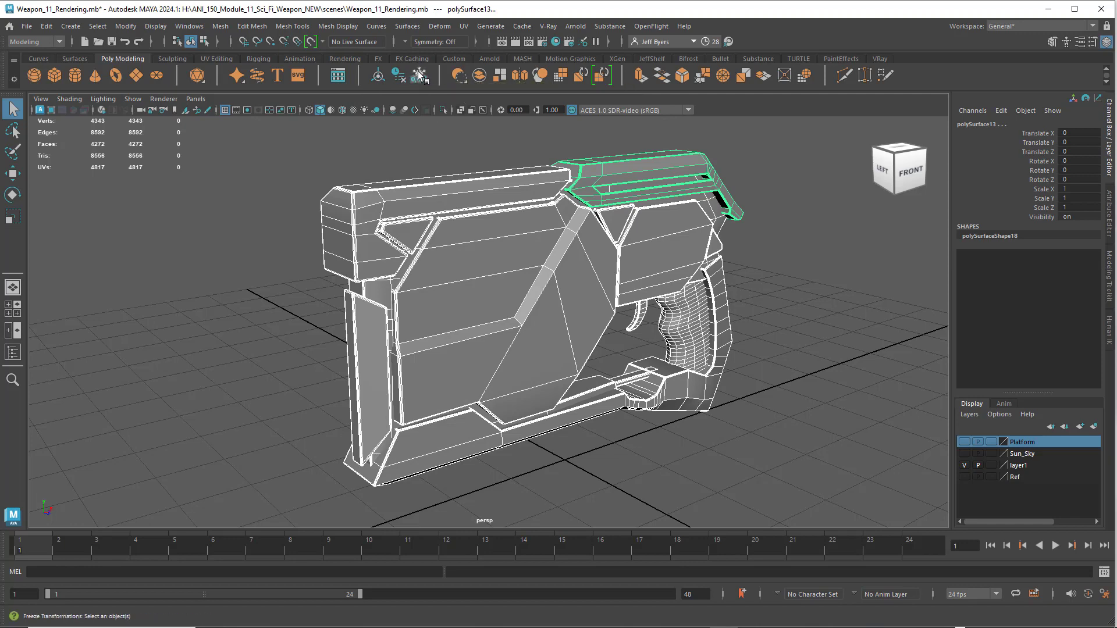
pyautogui.click(419, 74)
pyautogui.click(752, 254)
# Step: Select several weapon parts one after another to check that each is a separate object
pyautogui.click(475, 200)
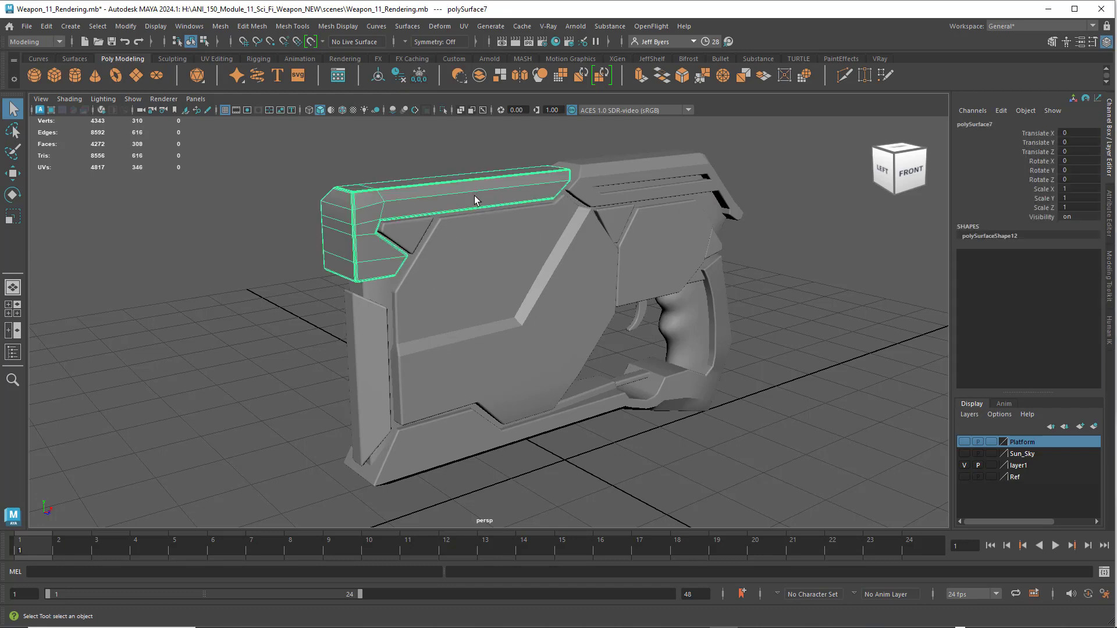
pyautogui.press('w')
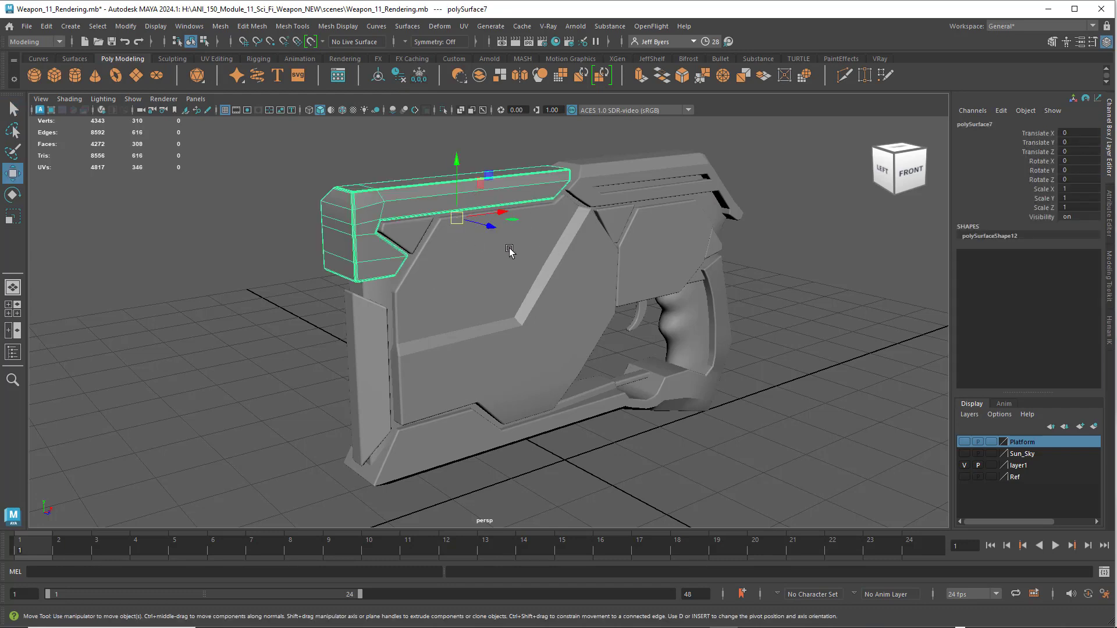
pyautogui.moveTo(406, 228); pyautogui.dragTo(439, 256)
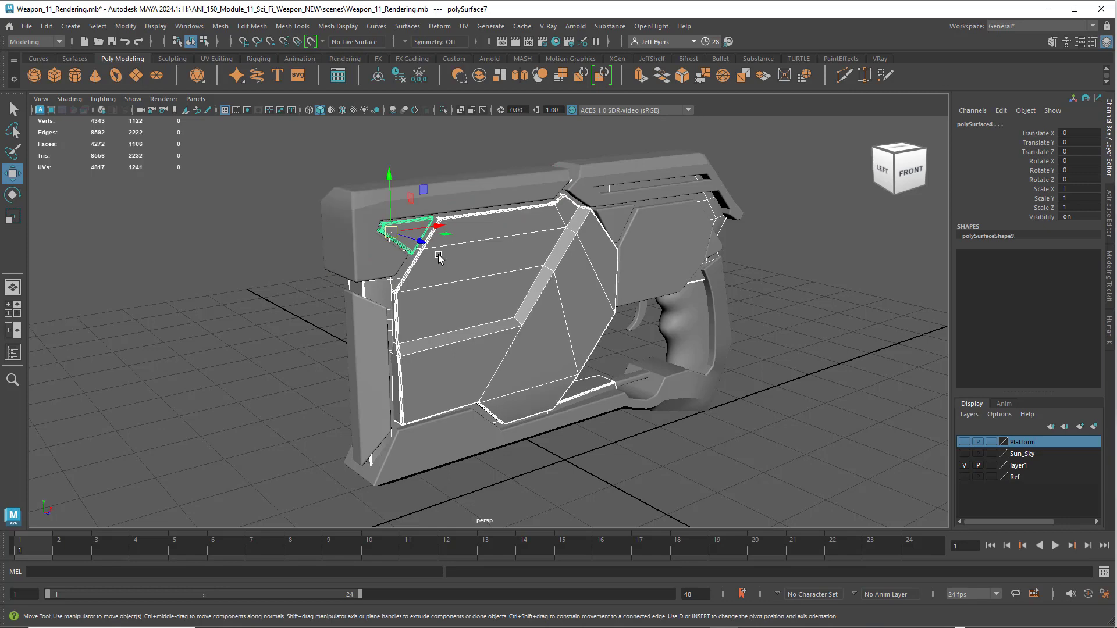
pyautogui.click(612, 186)
pyautogui.click(617, 237)
pyautogui.click(542, 297)
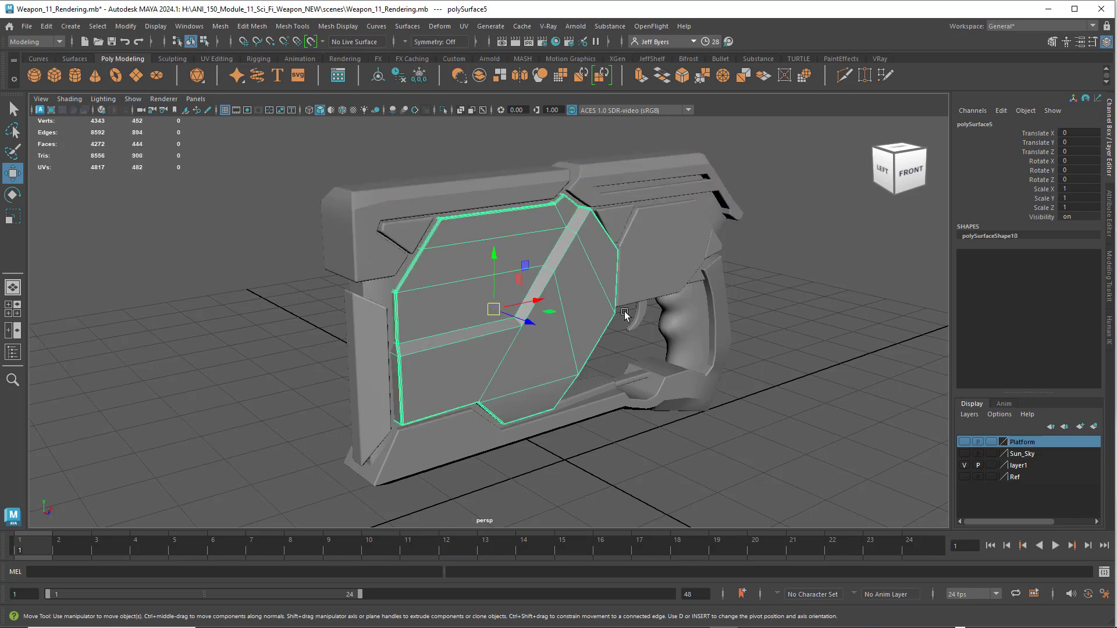
pyautogui.click(670, 274)
# Step: Isolate the long, hooked upper part of the weapon in the viewport
pyautogui.click(356, 214)
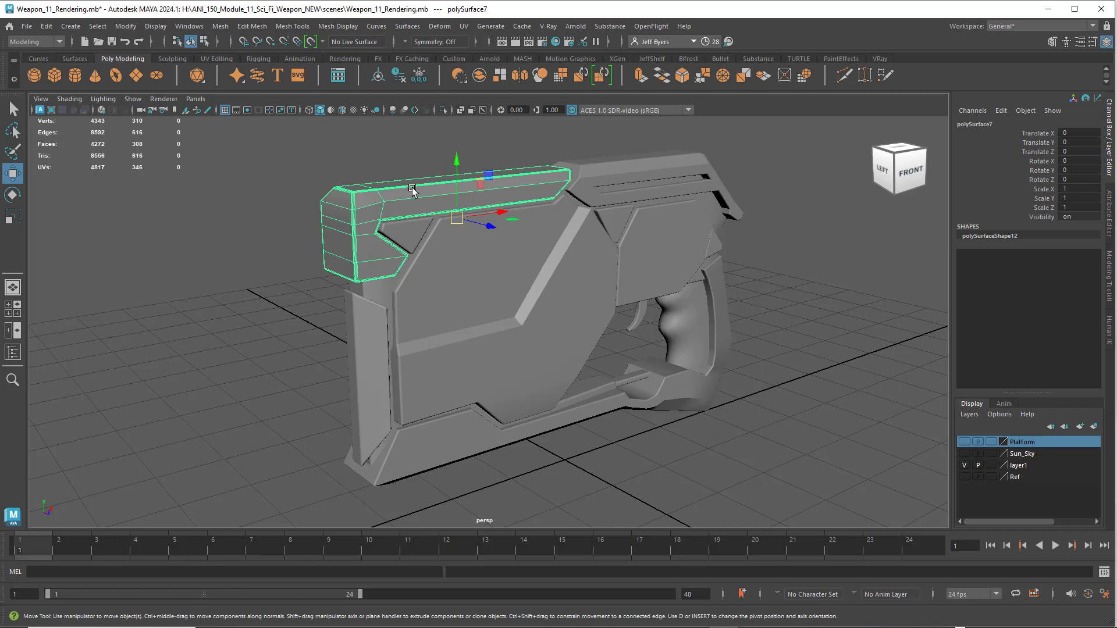
pyautogui.hotkey('ctrl', '1')
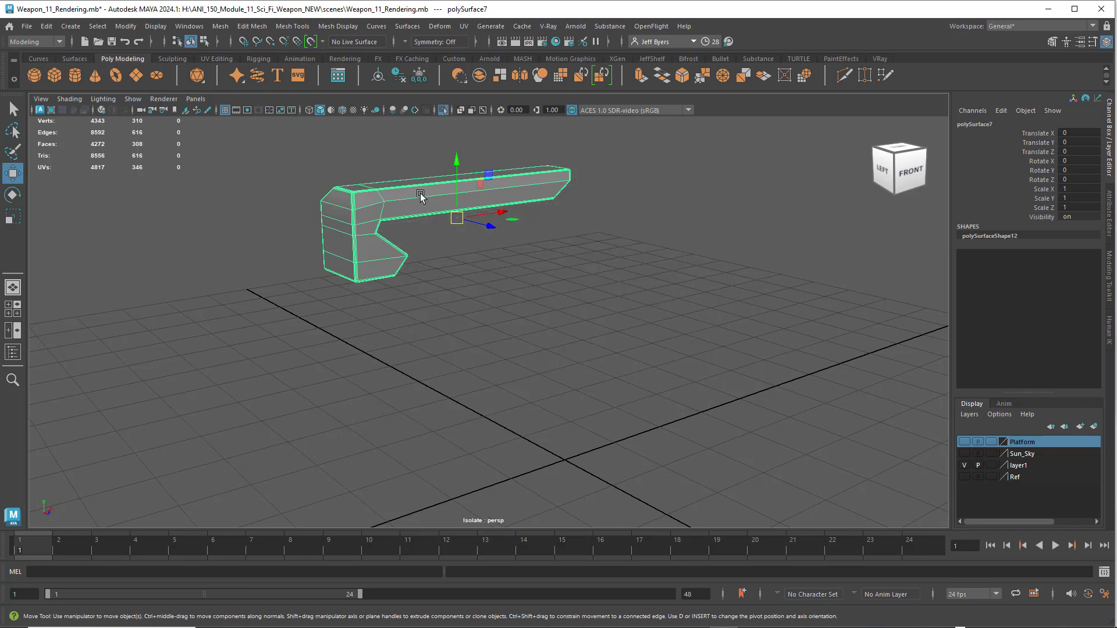
pyautogui.keyDown('alt'); pyautogui.moveTo(417, 199); pyautogui.dragTo(523, 260, button='middle'); pyautogui.keyUp('alt')
pyautogui.keyDown('alt'); pyautogui.moveTo(524, 259); pyautogui.dragTo(490, 250); pyautogui.keyUp('alt')
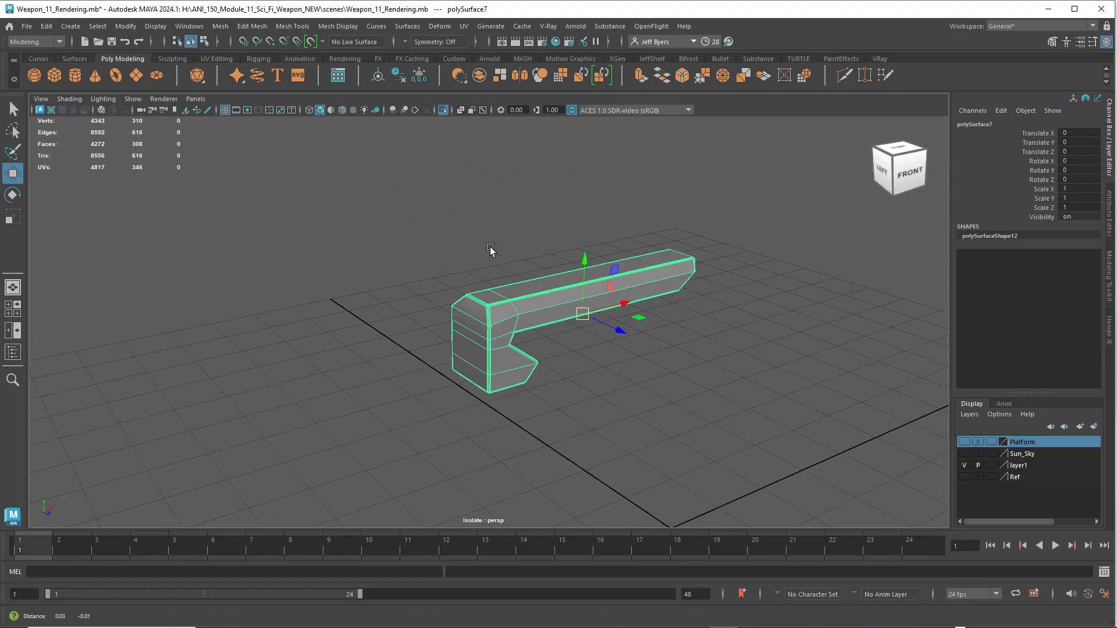
pyautogui.keyDown('alt'); pyautogui.moveTo(490, 250); pyautogui.dragTo(466, 245, button='middle'); pyautogui.keyUp('alt')
pyautogui.scroll(8, 466, 244)
pyautogui.keyDown('alt'); pyautogui.moveTo(469, 239); pyautogui.dragTo(479, 246); pyautogui.keyUp('alt')
pyautogui.keyDown('alt'); pyautogui.moveTo(479, 247); pyautogui.dragTo(419, 212, button='right'); pyautogui.keyUp('alt')
pyautogui.keyDown('alt'); pyautogui.moveTo(456, 247); pyautogui.dragTo(436, 229, button='middle'); pyautogui.keyUp('alt')
pyautogui.scroll(-3, 449, 218)
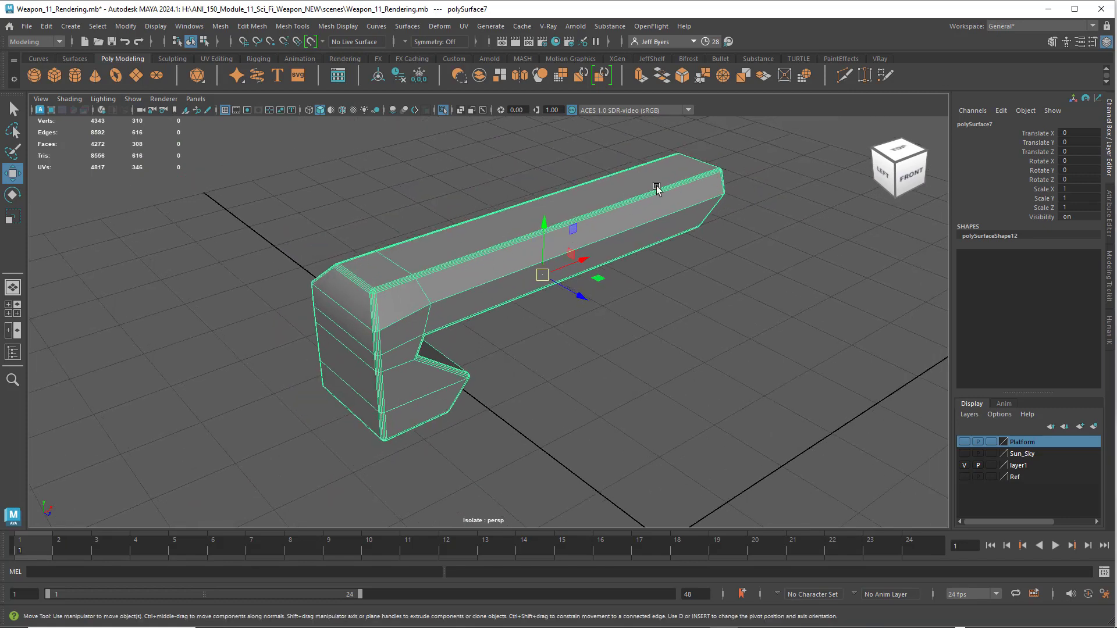
pyautogui.rightClick(565, 206)
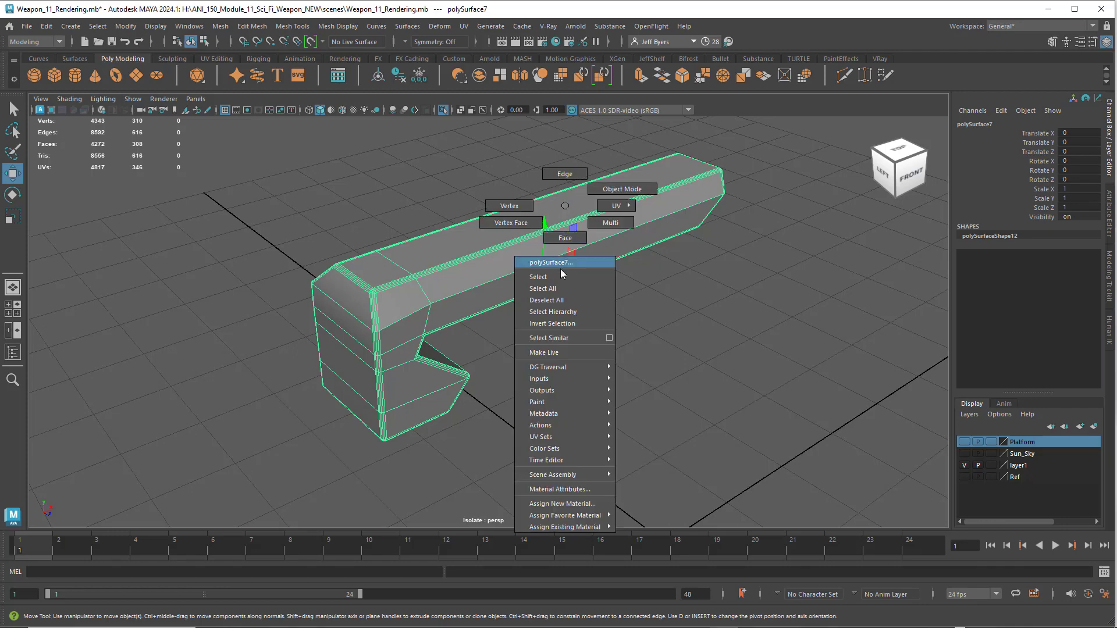
pyautogui.click(564, 185)
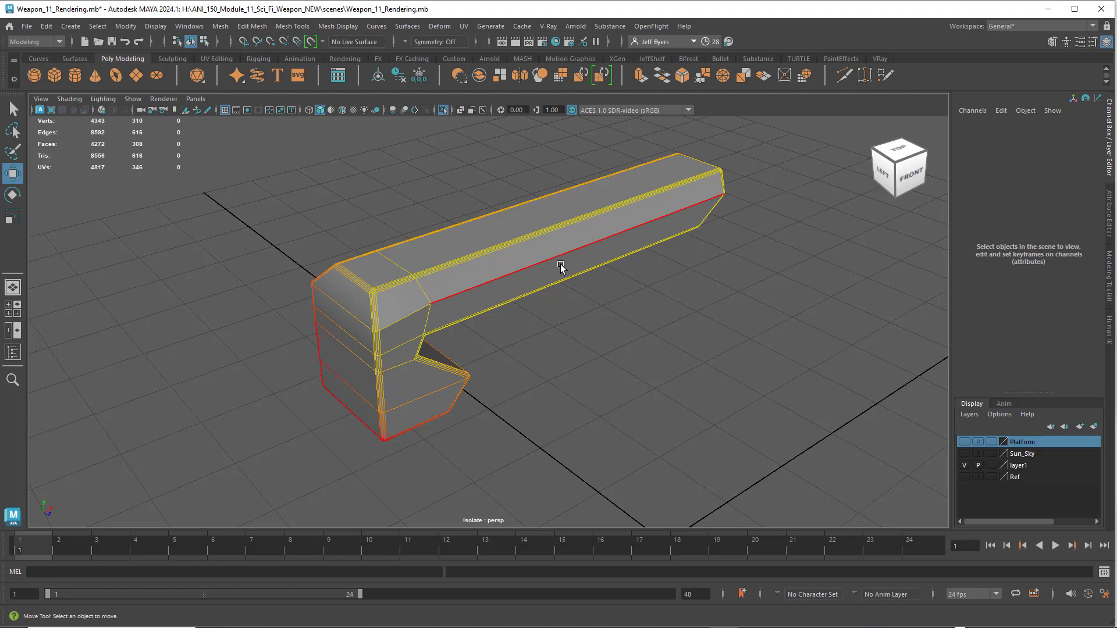
pyautogui.scroll(5, 488, 269)
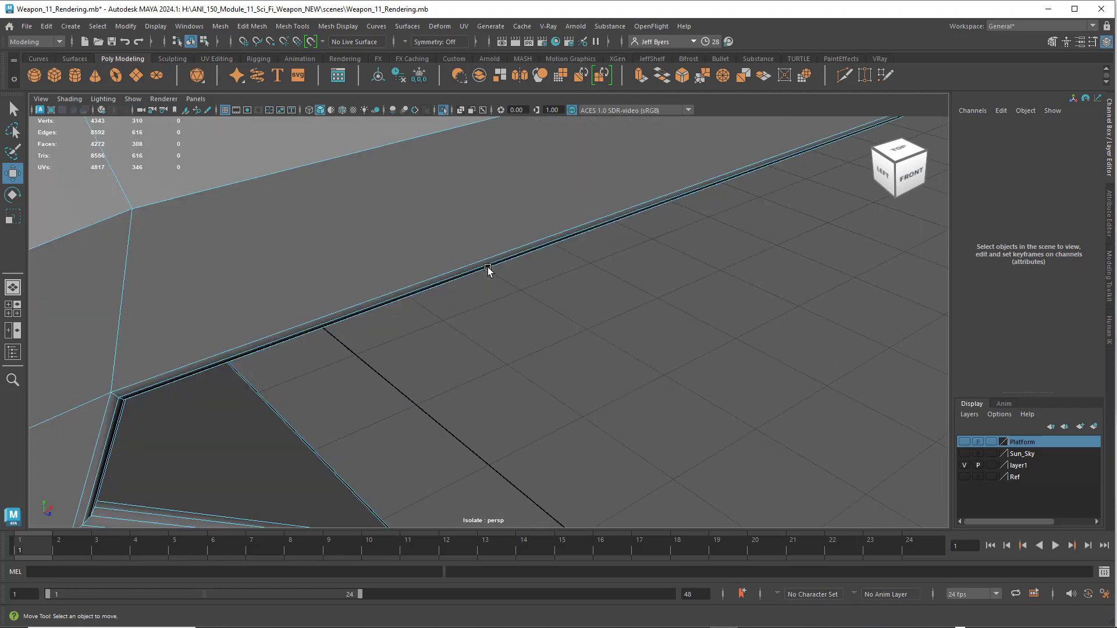
pyautogui.scroll(-5, 483, 265)
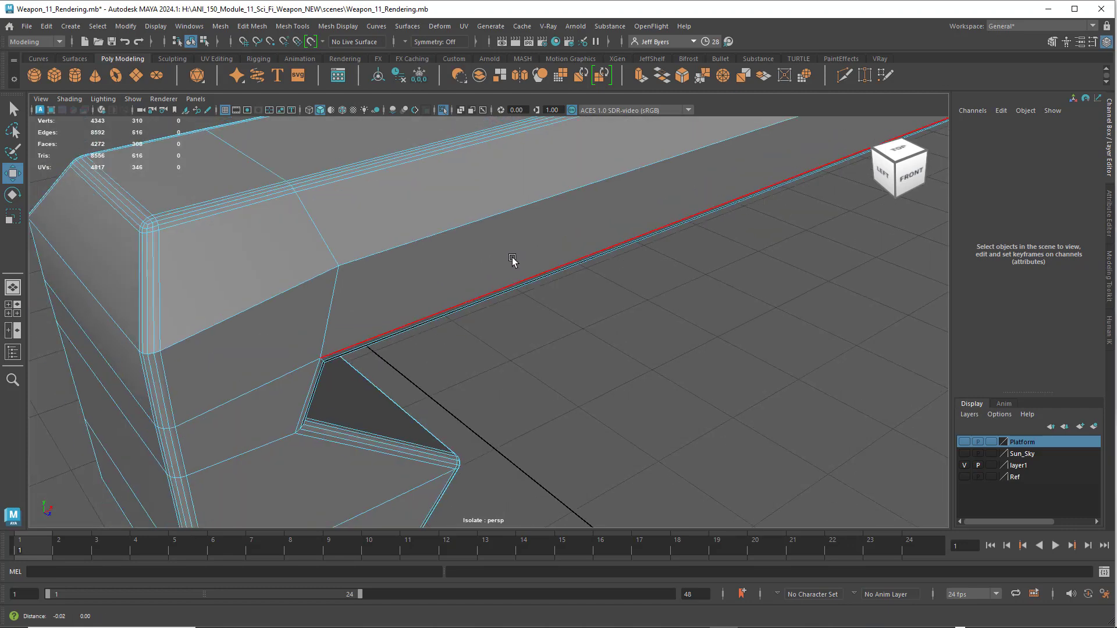
pyautogui.scroll(-5, 529, 262)
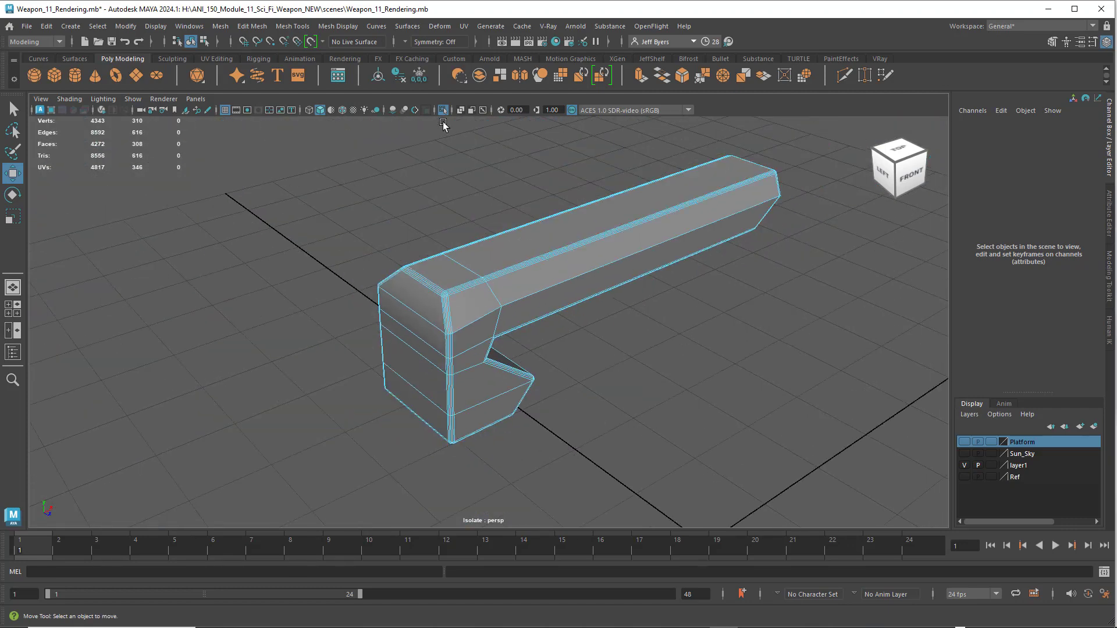
pyautogui.click(465, 27)
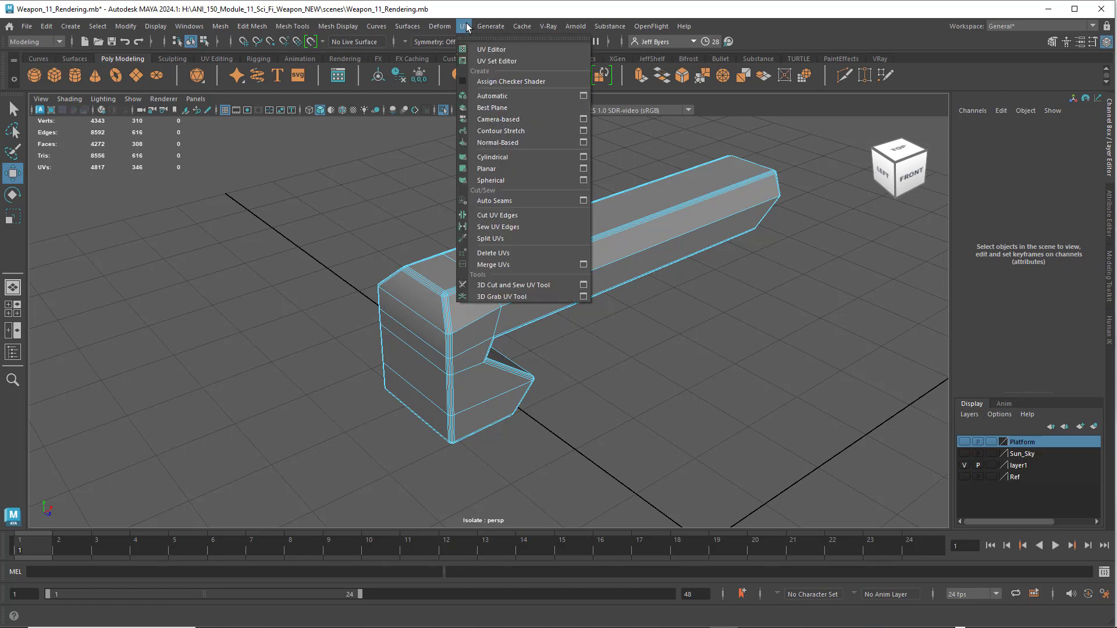
pyautogui.click(533, 284)
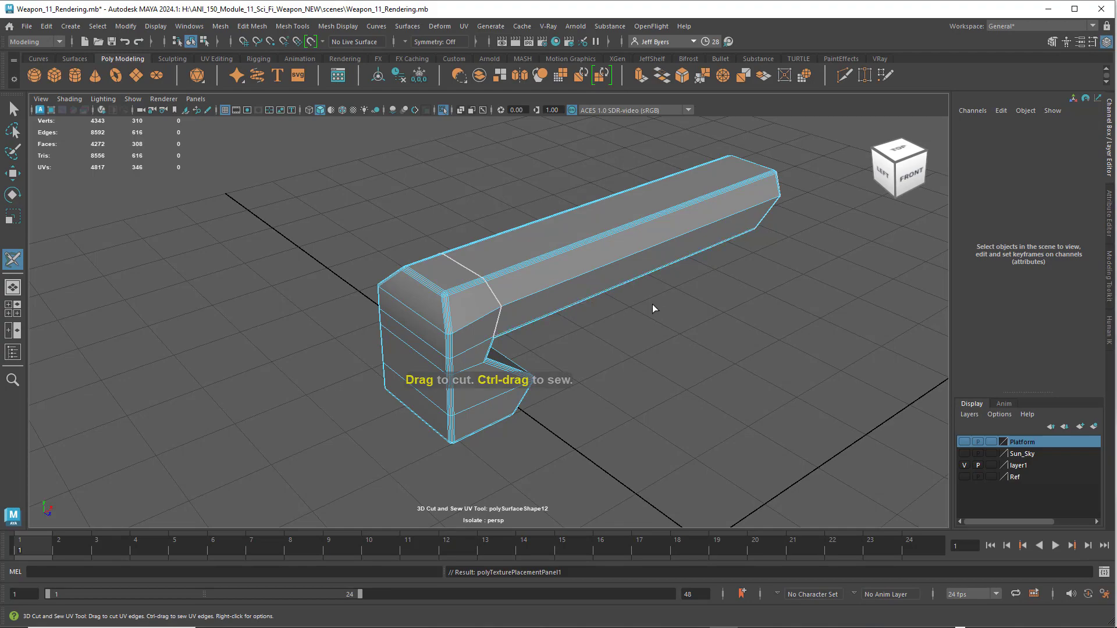
pyautogui.keyDown('alt'); pyautogui.moveTo(652, 306); pyautogui.dragTo(568, 267); pyautogui.keyUp('alt')
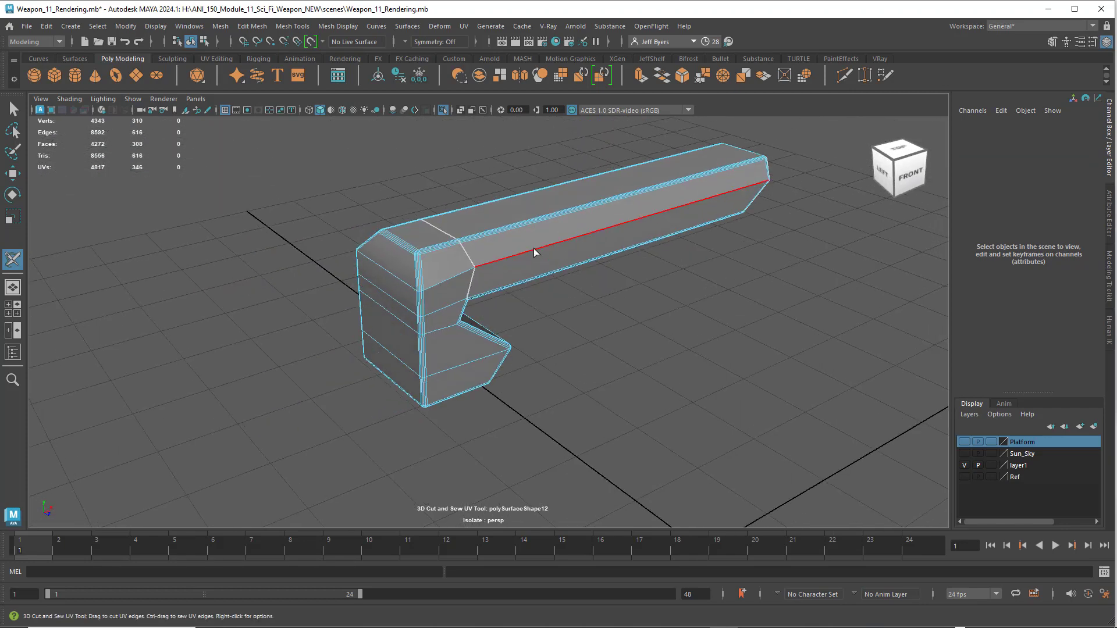
pyautogui.press('q')
# Step: Apply a planar UV projection from the Z axis to the whole isolated part and return to object mode
pyautogui.moveTo(531, 232); pyautogui.dragTo(529, 301, button='right')
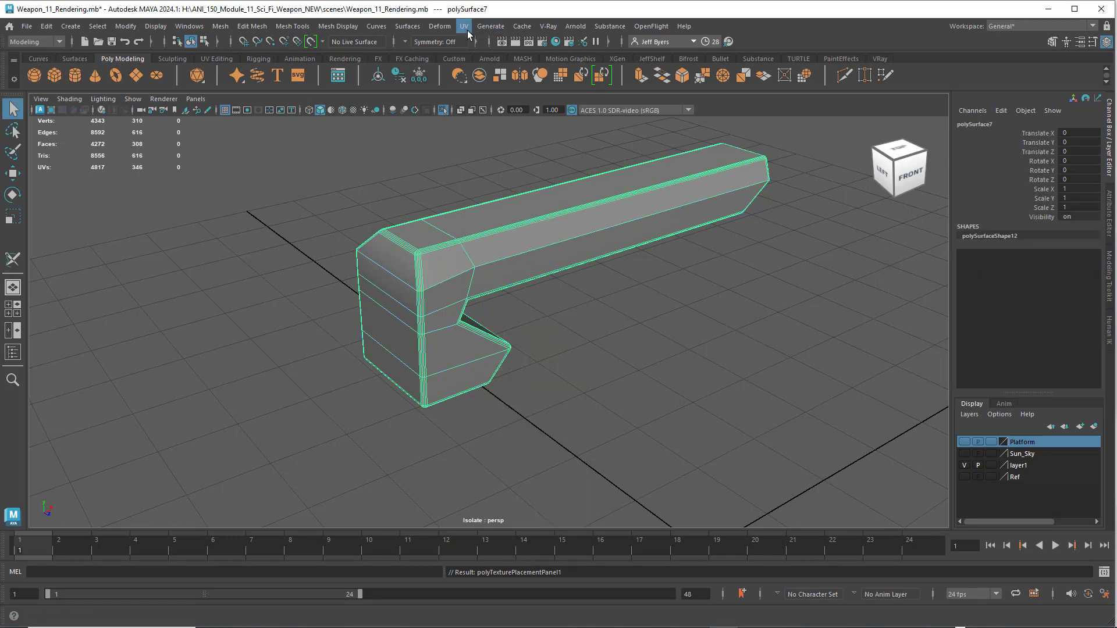
pyautogui.click(465, 29)
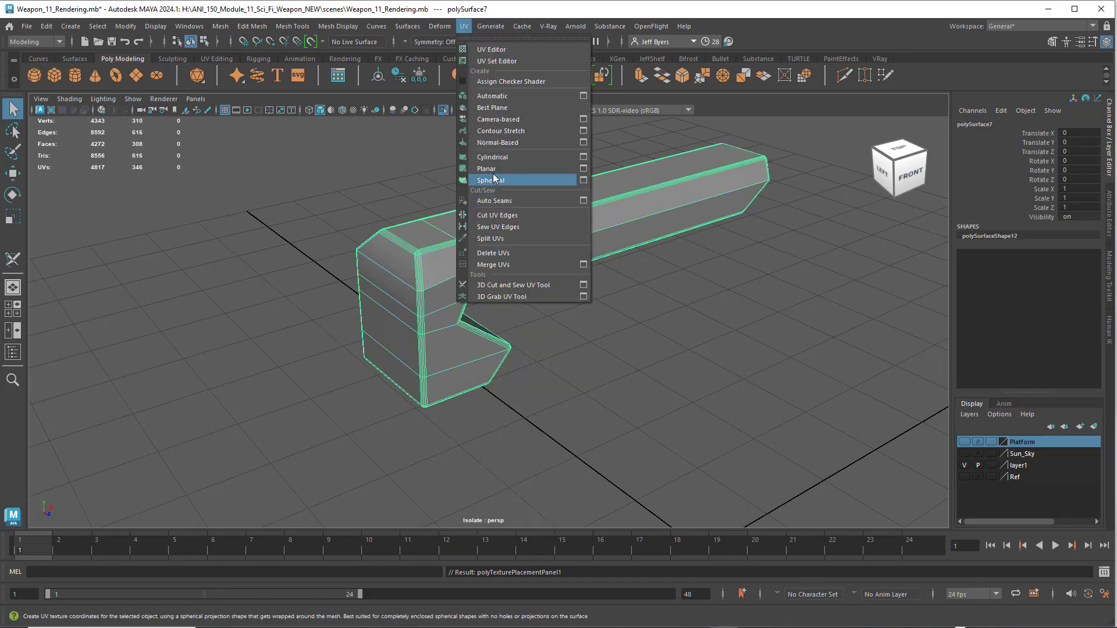
pyautogui.click(584, 169)
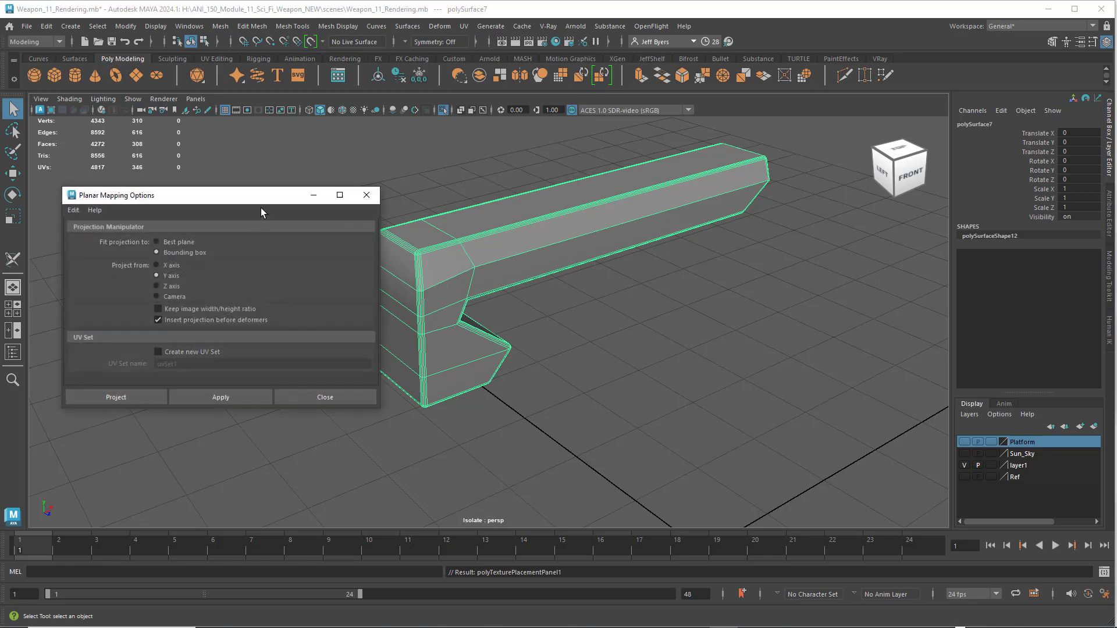
pyautogui.moveTo(260, 196); pyautogui.dragTo(355, 198)
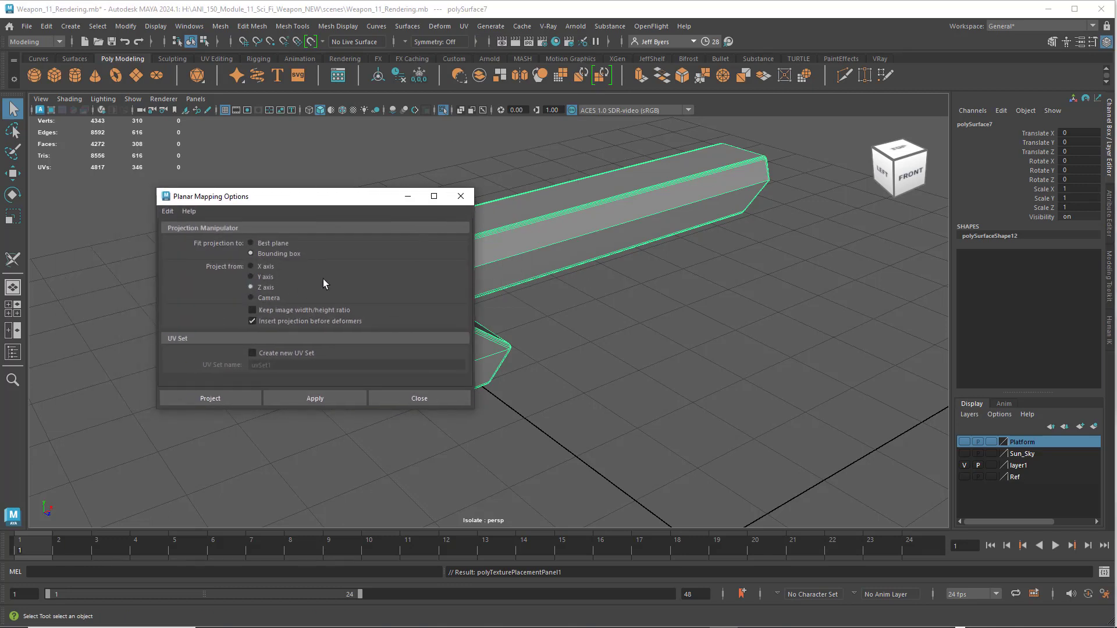
pyautogui.moveTo(269, 196); pyautogui.dragTo(202, 190)
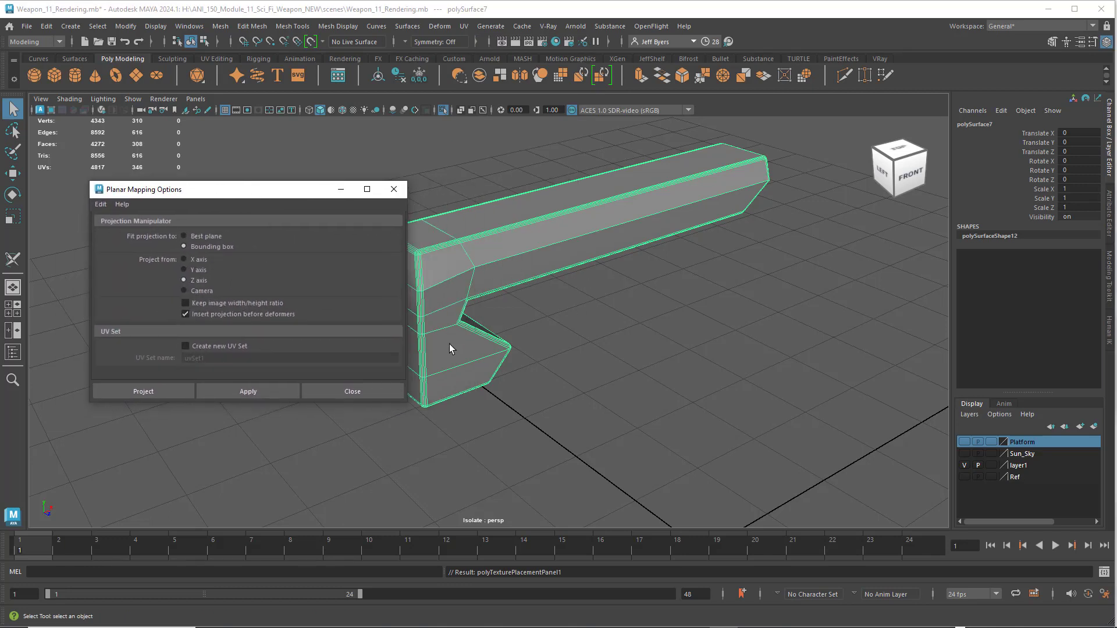
pyautogui.click(152, 391)
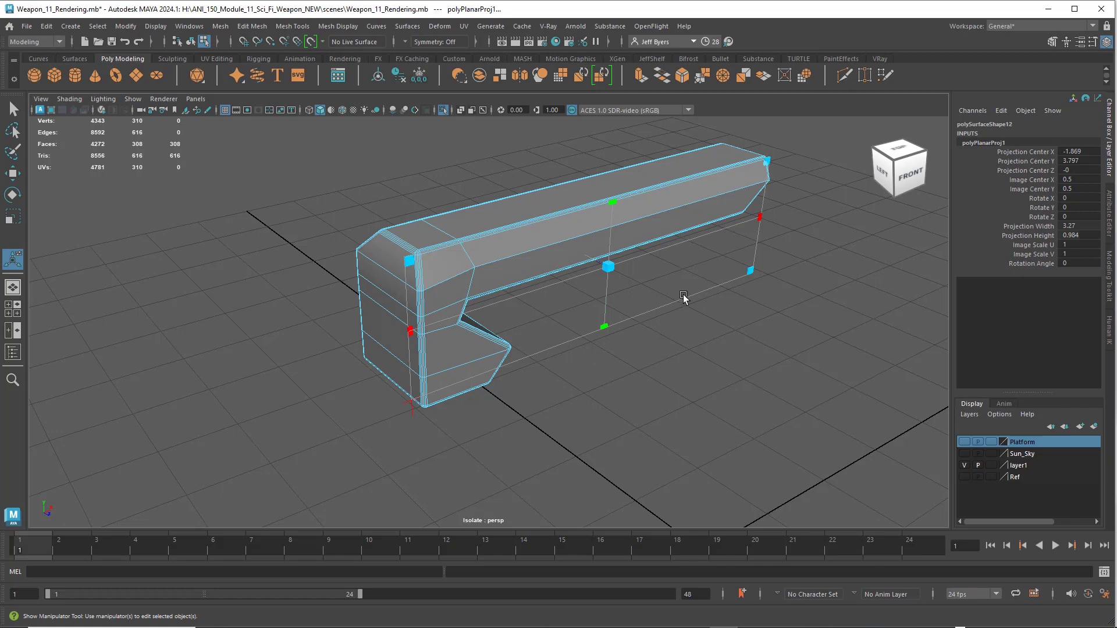
pyautogui.keyDown('alt'); pyautogui.moveTo(684, 297); pyautogui.dragTo(657, 291); pyautogui.keyUp('alt')
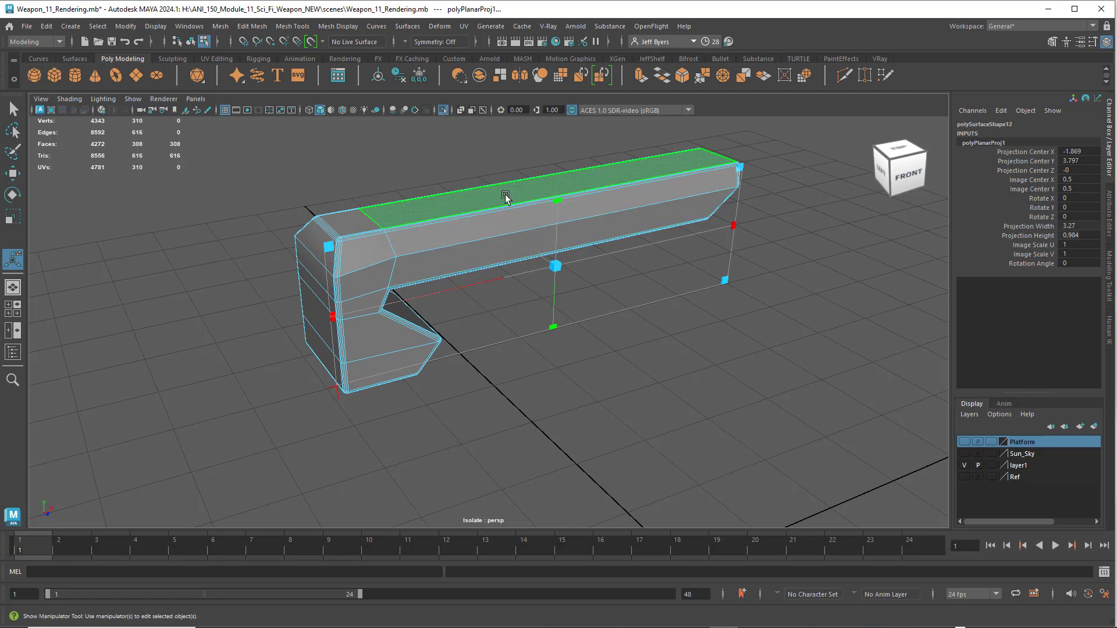
pyautogui.moveTo(505, 198); pyautogui.dragTo(508, 268, button='right')
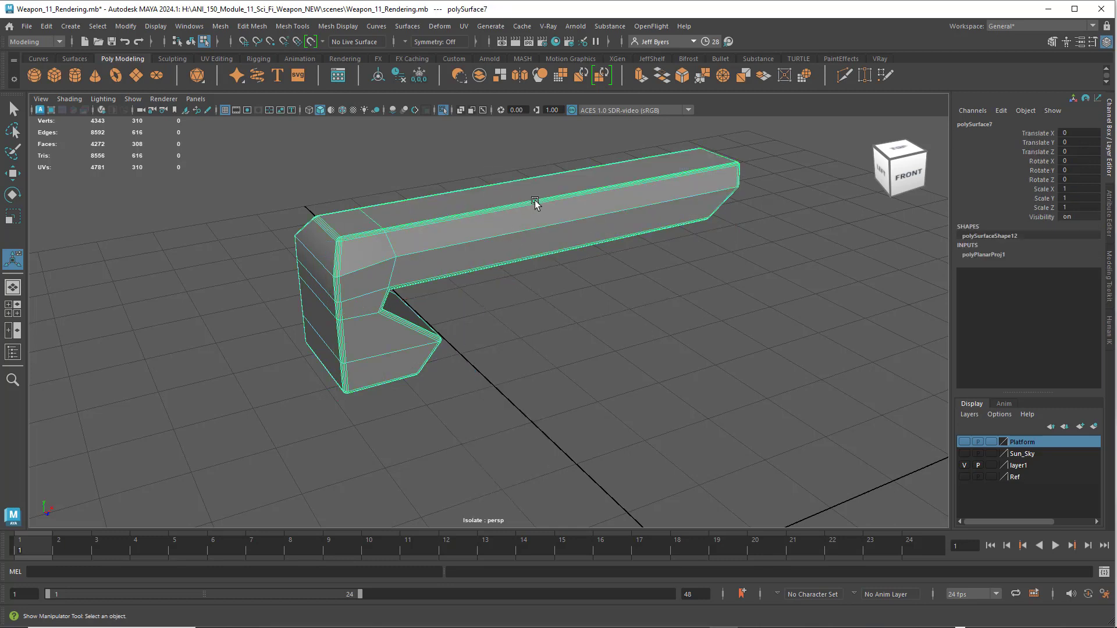
# Step: Activate the 3D Cut and Sew UV Tool on the isolated hooked part in edge mode
pyautogui.moveTo(520, 192); pyautogui.dragTo(508, 162, button='right')
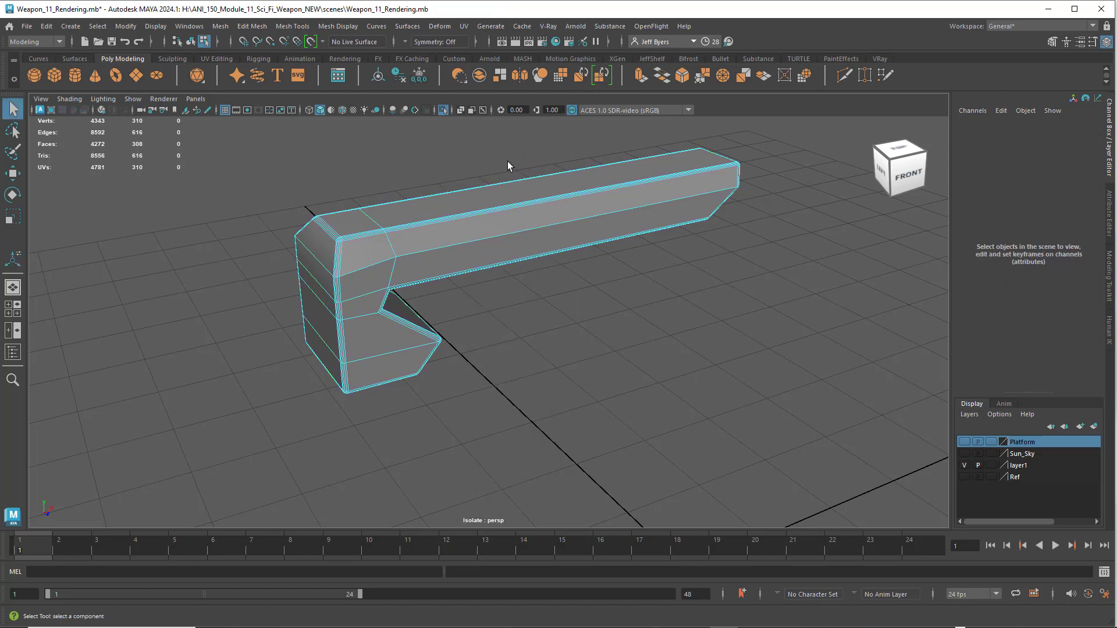
pyautogui.click(460, 27)
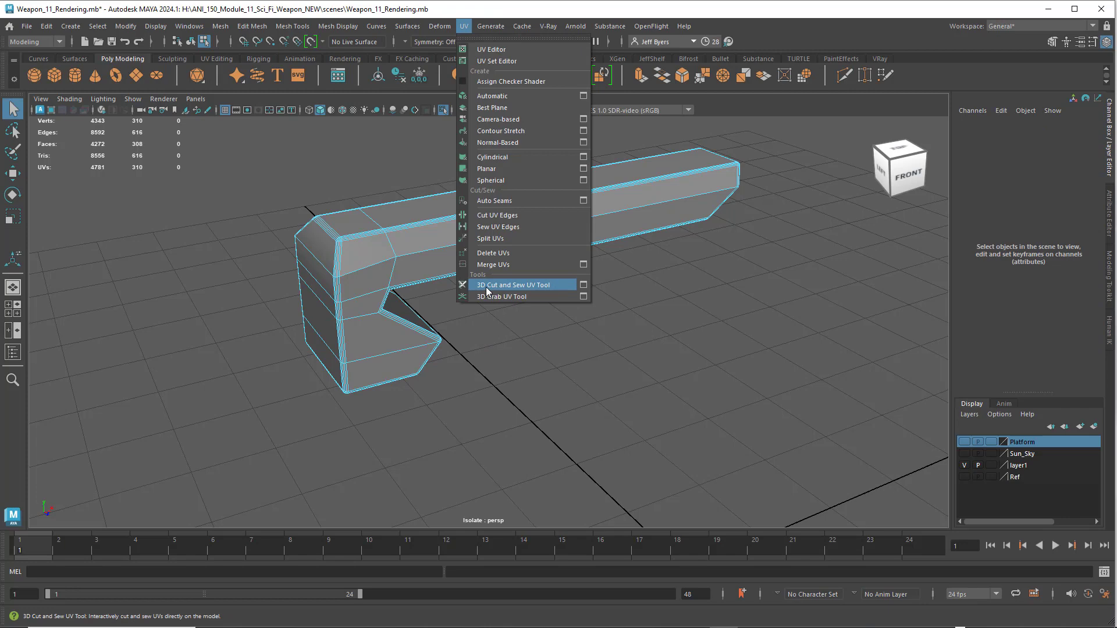
pyautogui.click(521, 288)
# Step: Examine the bevelled edges around the top corner of the hook end to locate the middle bevel edges for the seams
pyautogui.scroll(4, 530, 326)
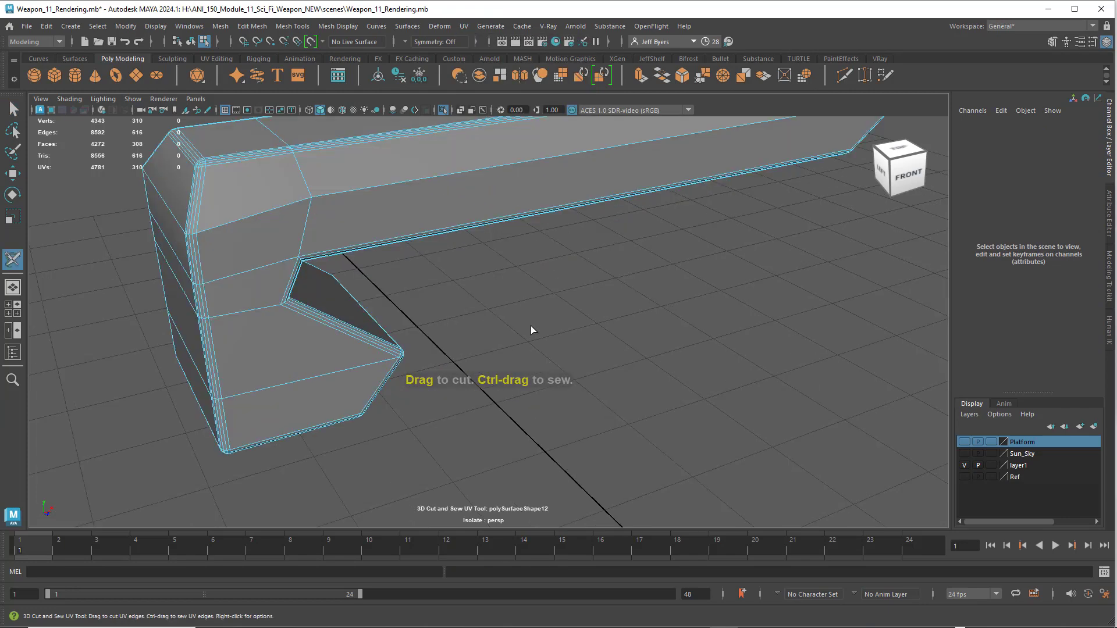
pyautogui.keyDown('alt'); pyautogui.moveTo(530, 326); pyautogui.dragTo(459, 314); pyautogui.keyUp('alt')
pyautogui.keyDown('alt'); pyautogui.moveTo(459, 314); pyautogui.dragTo(457, 329, button='middle'); pyautogui.keyUp('alt')
pyautogui.scroll(3, 485, 316)
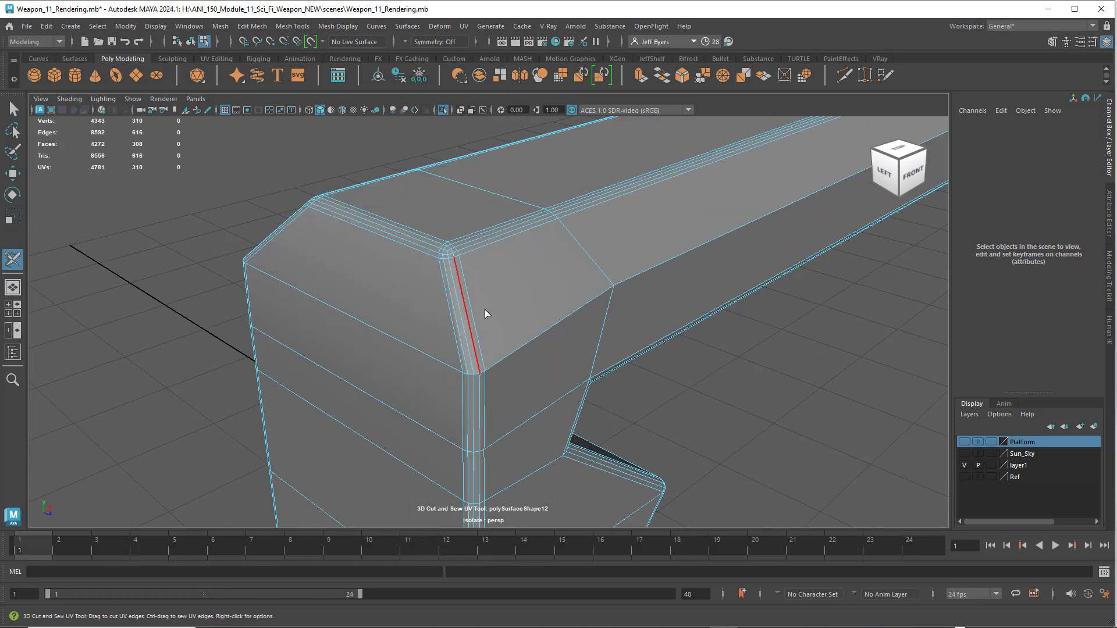
pyautogui.keyDown('alt'); pyautogui.moveTo(488, 256); pyautogui.dragTo(452, 256, button='middle'); pyautogui.keyUp('alt')
pyautogui.scroll(3, 496, 334)
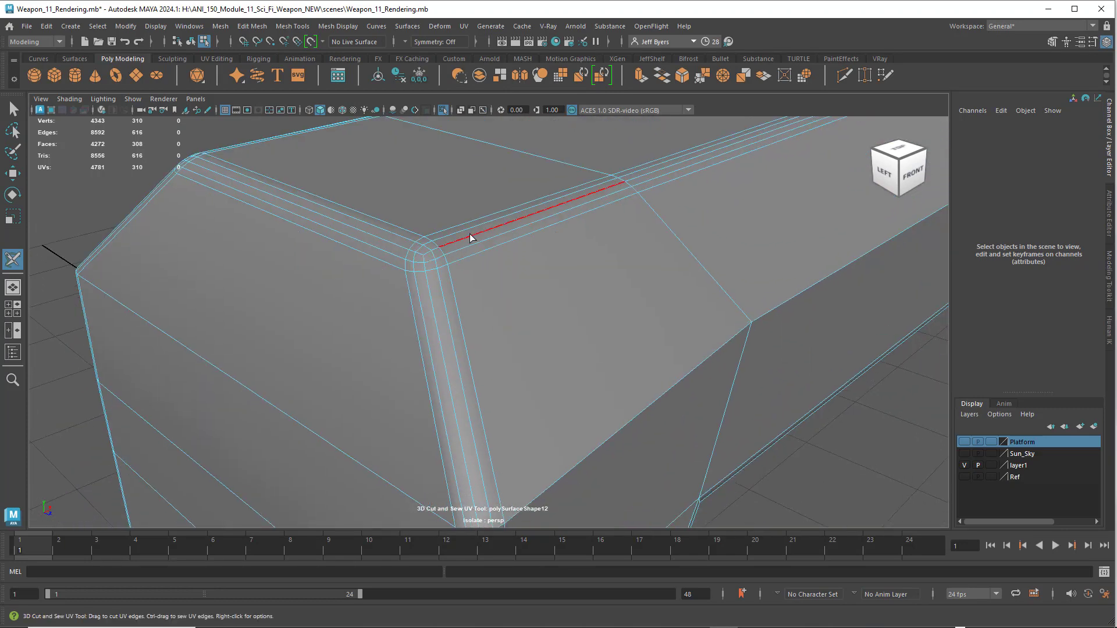
pyautogui.scroll(-5, 469, 252)
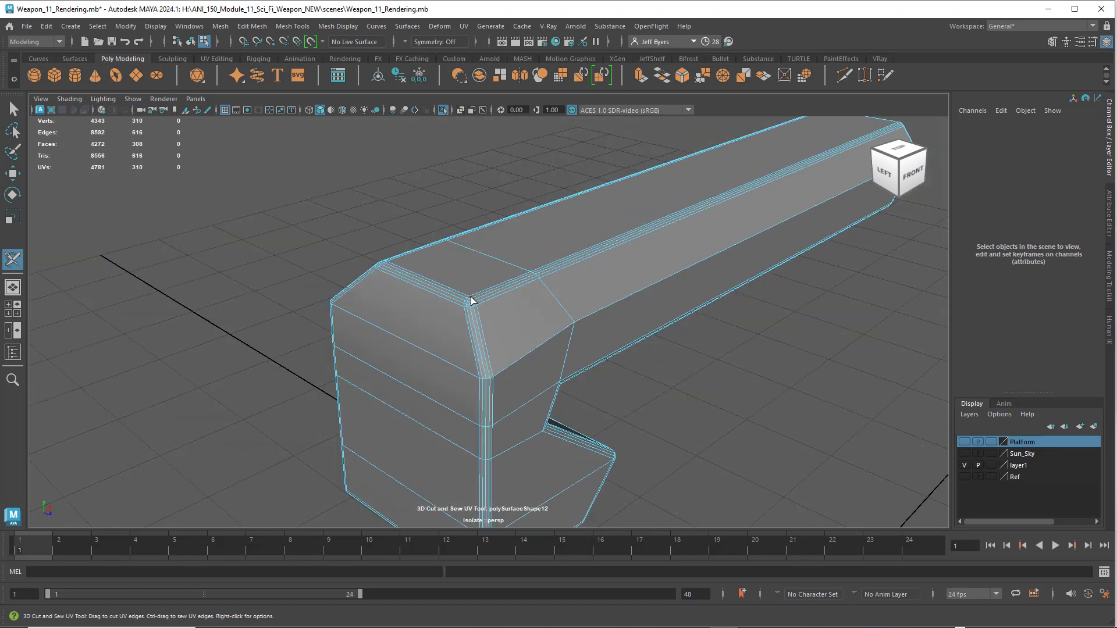
pyautogui.keyDown('alt'); pyautogui.moveTo(496, 294); pyautogui.dragTo(466, 227, button='middle'); pyautogui.keyUp('alt')
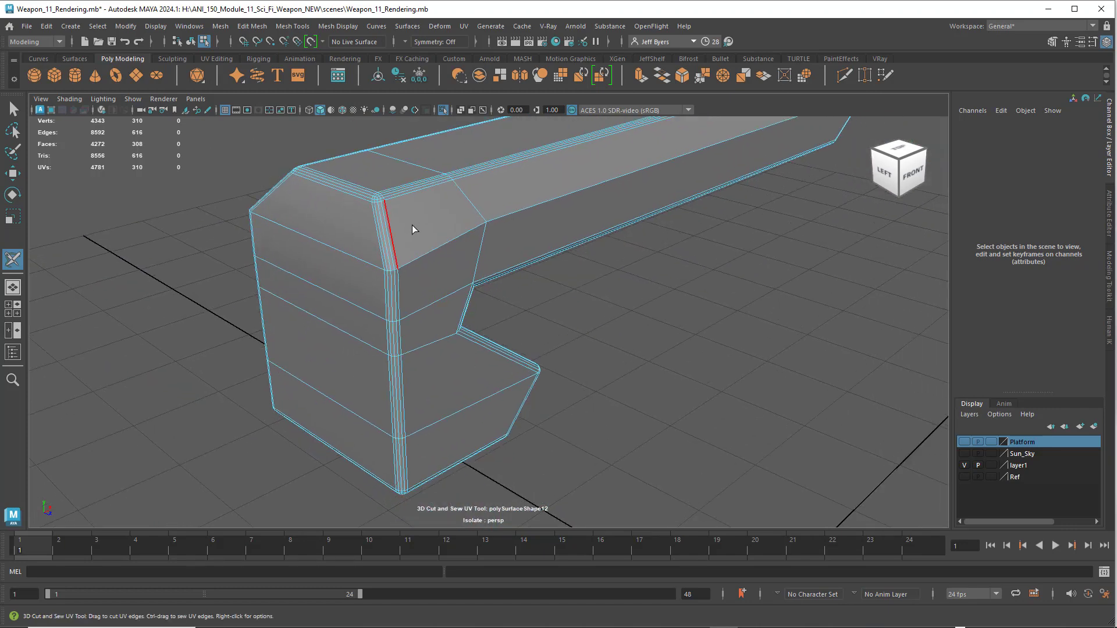
pyautogui.keyDown('alt'); pyautogui.moveTo(438, 266); pyautogui.dragTo(512, 292, button='middle'); pyautogui.keyUp('alt')
pyautogui.scroll(4, 459, 319)
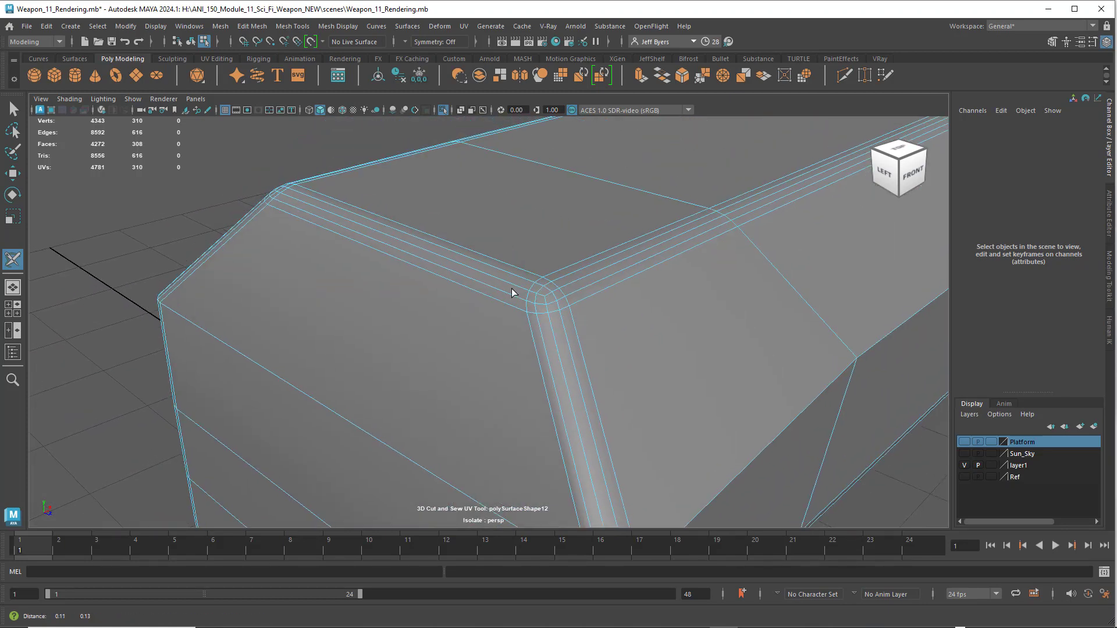
# Step: Cut UV seams along the middle bevel edges of the long front top edge, the short top edge and the vertical front corner at the hook end
pyautogui.click(576, 282)
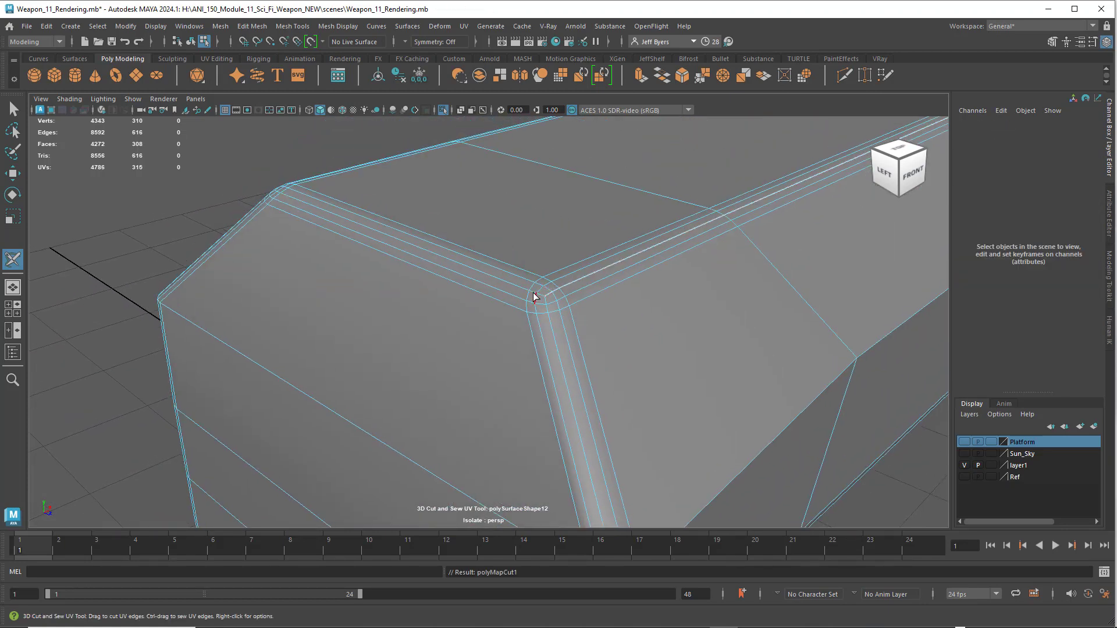
pyautogui.click(525, 293)
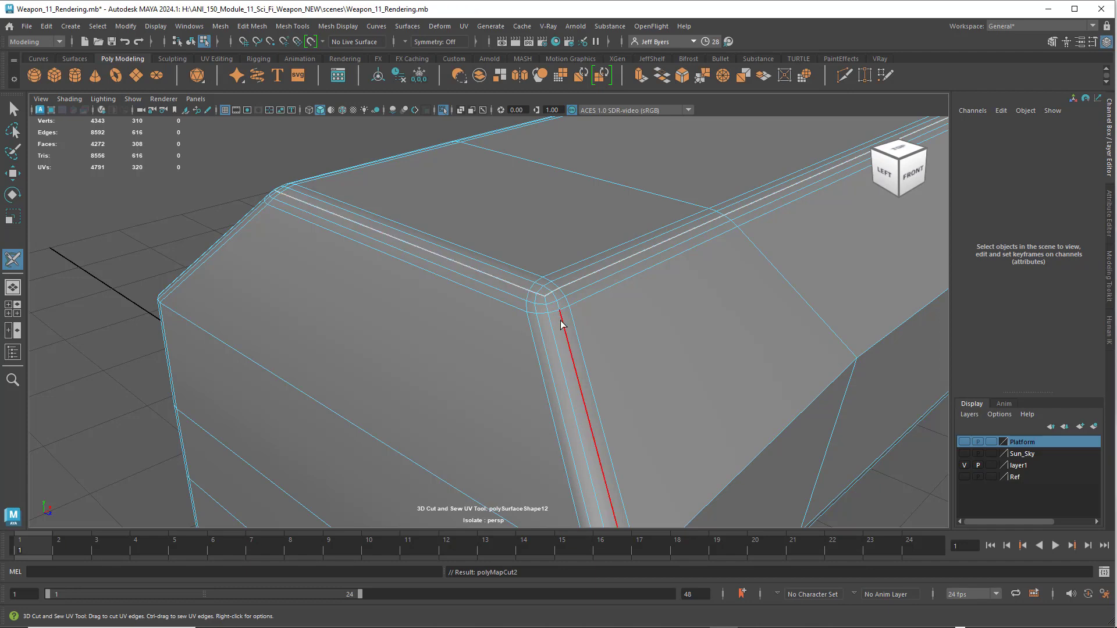
pyautogui.click(548, 309)
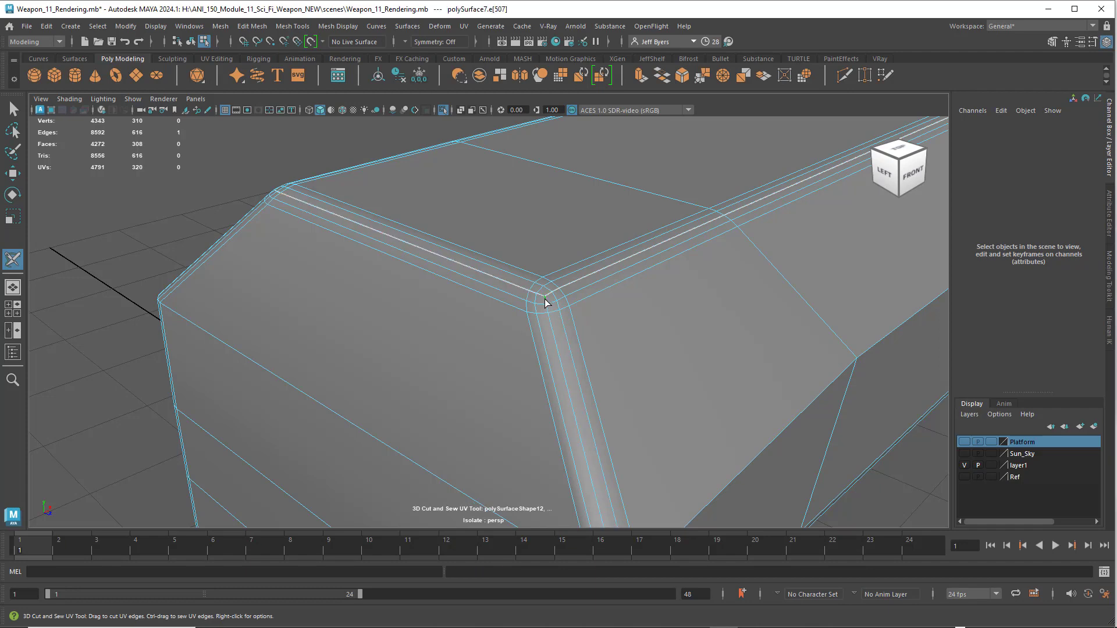
pyautogui.scroll(-5, 573, 331)
pyautogui.keyDown('alt'); pyautogui.moveTo(578, 332); pyautogui.dragTo(529, 361); pyautogui.keyUp('alt')
# Step: Cut UV seams along the middle bevel edges of the two bottom edges that meet at the hook's front vertical corner
pyautogui.scroll(8, 529, 361)
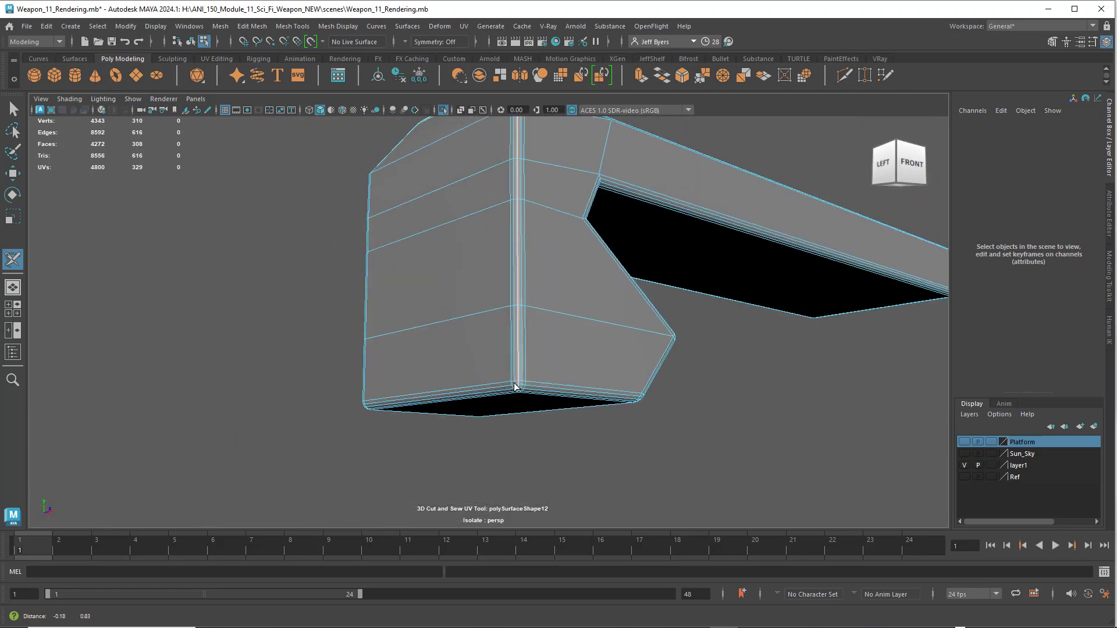
pyautogui.keyDown('alt'); pyautogui.moveTo(526, 335); pyautogui.dragTo(512, 298, button='middle'); pyautogui.keyUp('alt')
pyautogui.keyDown('alt'); pyautogui.moveTo(528, 329); pyautogui.dragTo(519, 297); pyautogui.keyUp('alt')
pyautogui.keyDown('alt'); pyautogui.moveTo(505, 256); pyautogui.dragTo(494, 342, button='middle'); pyautogui.keyUp('alt')
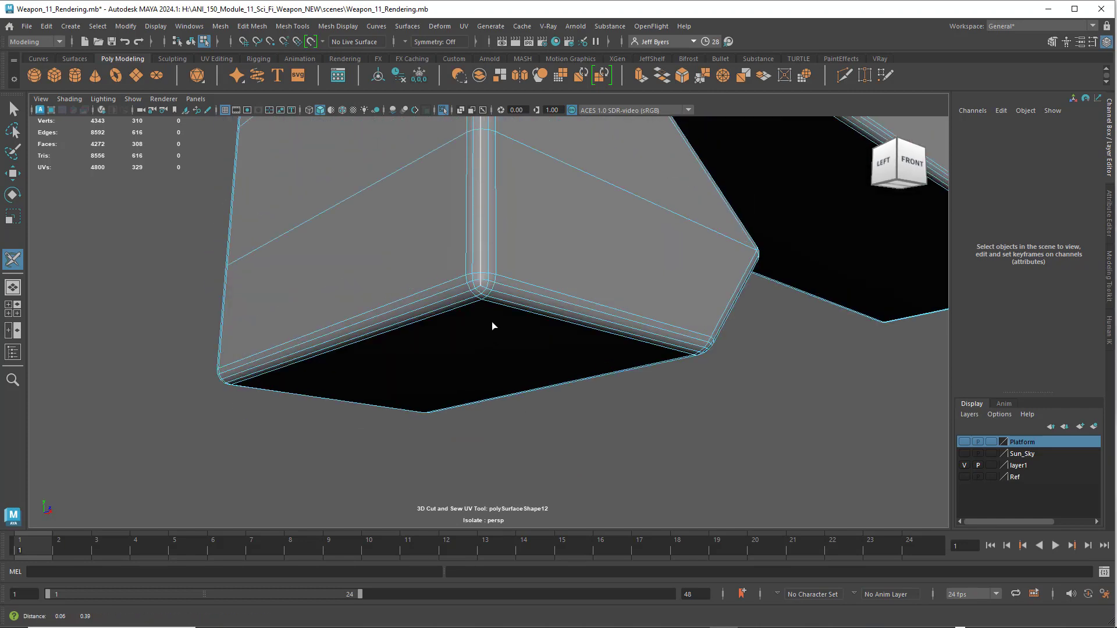
pyautogui.doubleClick(504, 290)
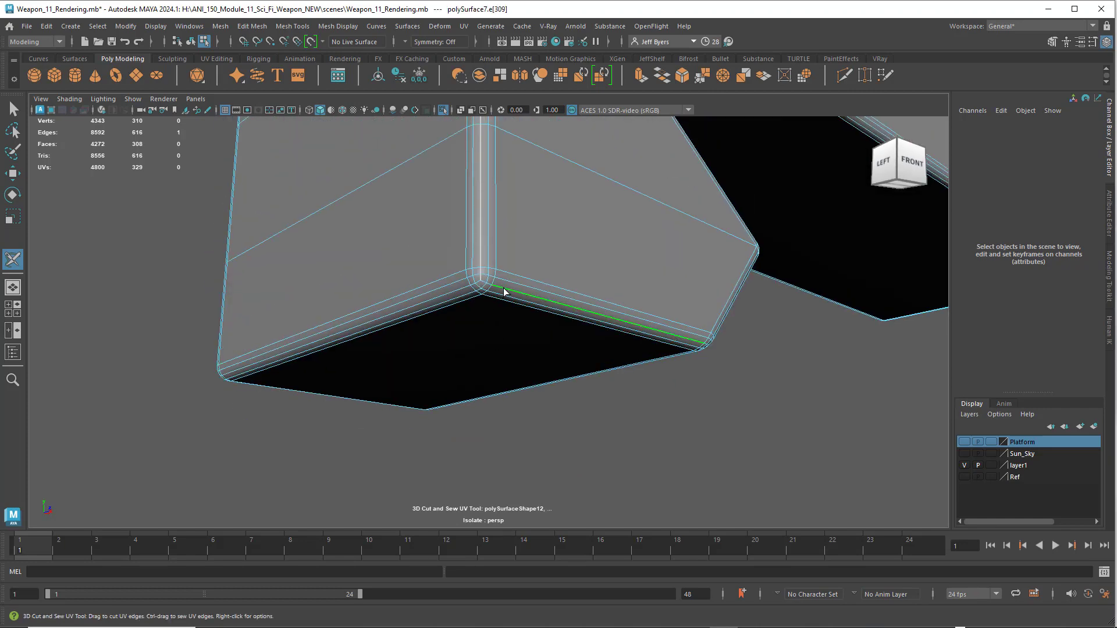
pyautogui.doubleClick(463, 289)
# Step: Cut UV seams along the middle bevel edges of the hook's bottom edge at the tip and its bottom edge on the back side
pyautogui.moveTo(554, 304)
pyautogui.keyDown('alt'); pyautogui.mouseDown()
pyautogui.moveTo(534, 296)
pyautogui.moveTo(552, 305)
pyautogui.mouseUp(); pyautogui.keyUp('alt')
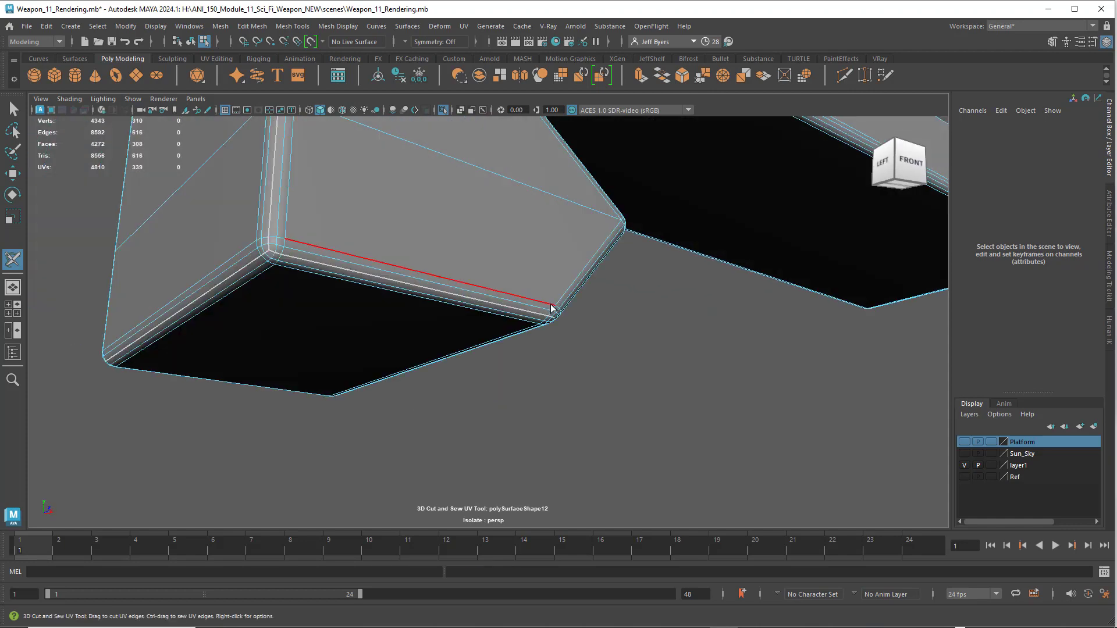
pyautogui.press('f')
pyautogui.scroll(3, 519, 305)
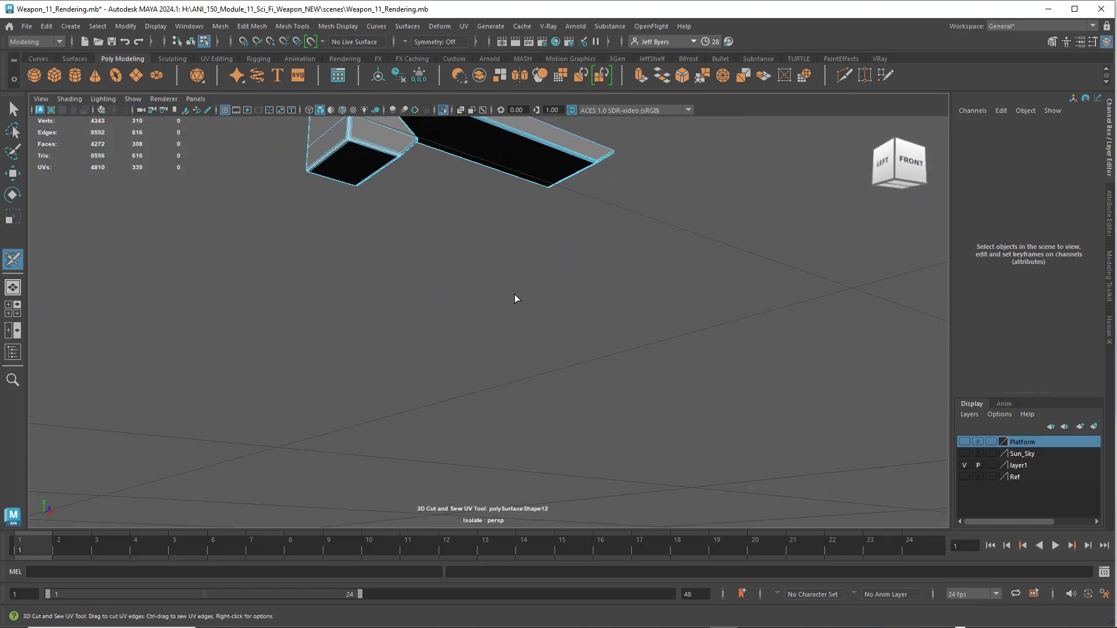
pyautogui.keyDown('alt'); pyautogui.moveTo(515, 298); pyautogui.dragTo(541, 391); pyautogui.keyUp('alt')
pyautogui.scroll(3, 544, 394)
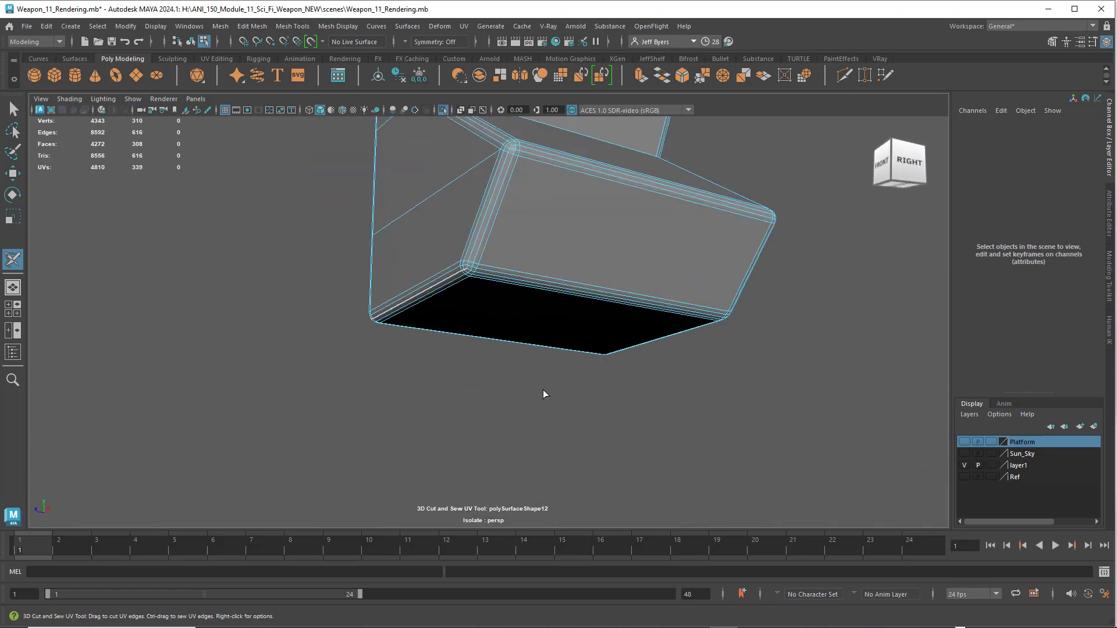
pyautogui.scroll(3, 542, 390)
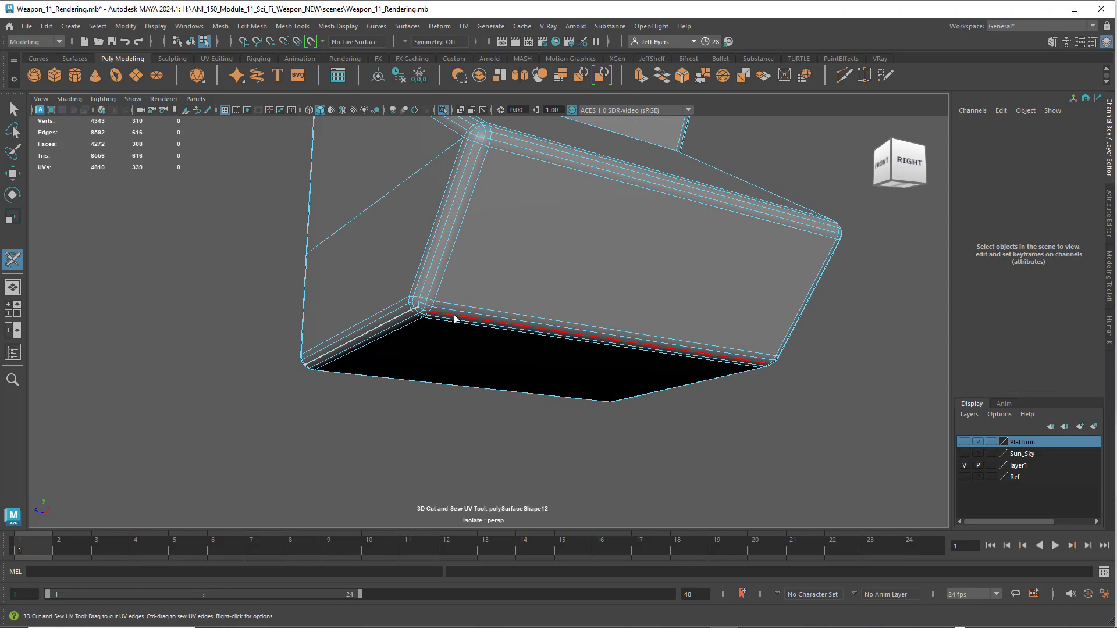
pyautogui.click(455, 319)
pyautogui.keyDown('alt'); pyautogui.moveTo(634, 399); pyautogui.dragTo(554, 209); pyautogui.keyUp('alt')
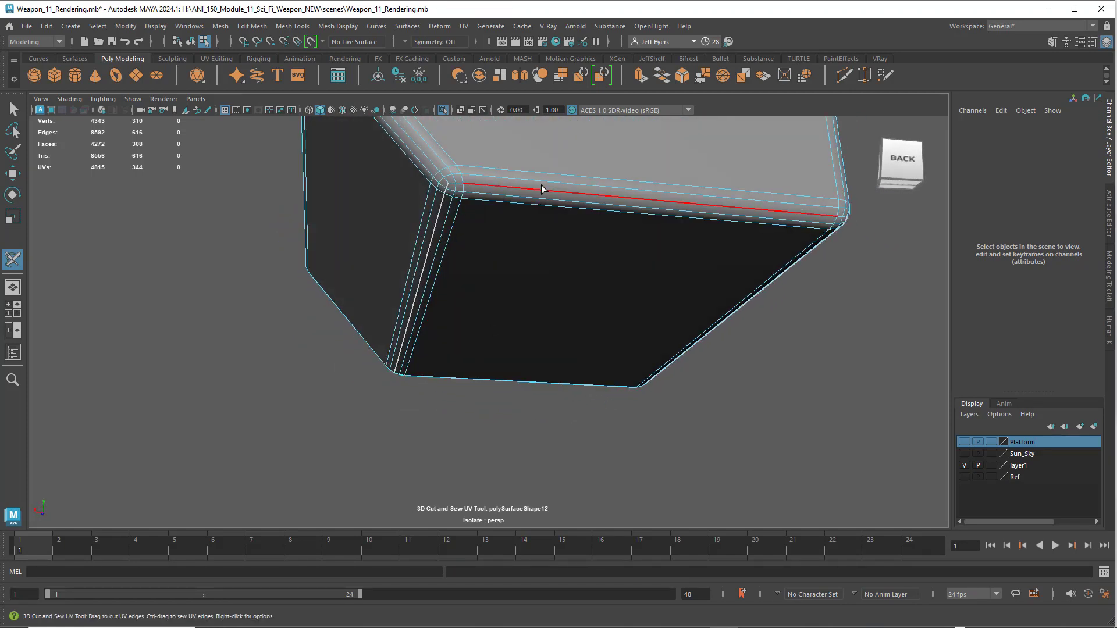
pyautogui.click(544, 205)
# Step: Cut a UV seam up the middle bevel edge of the hook end's vertical back corner
pyautogui.keyDown('alt'); pyautogui.moveTo(618, 270); pyautogui.dragTo(542, 279); pyautogui.keyUp('alt')
pyautogui.scroll(5, 543, 277)
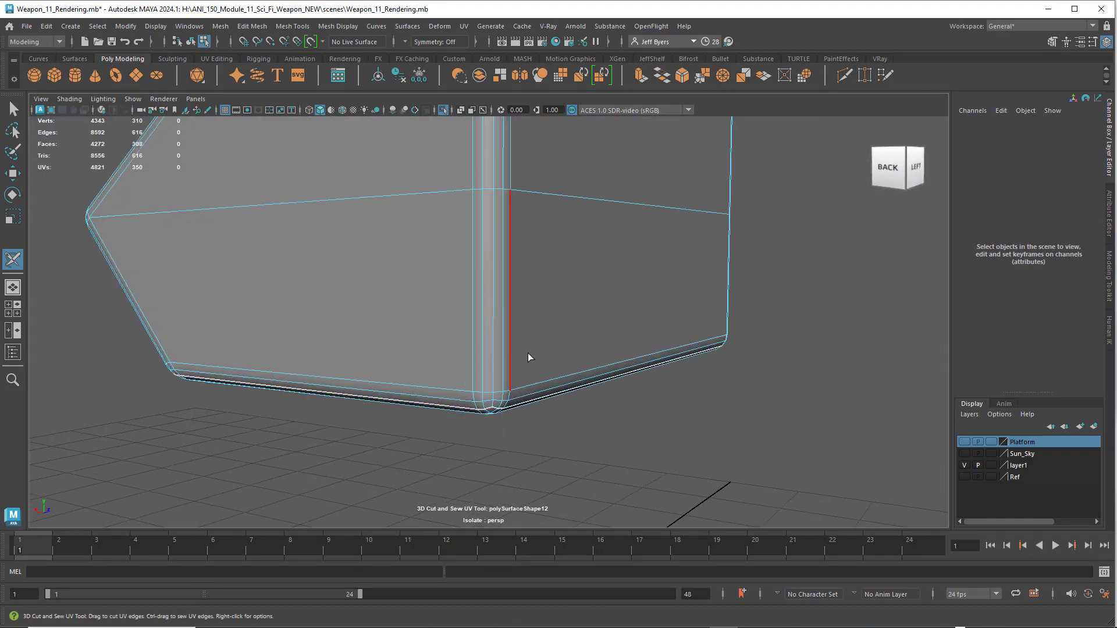
pyautogui.moveTo(492, 405); pyautogui.dragTo(493, 291)
# Step: Cut UV seams up the middle bevel edges of the hook tip and its inner diagonal on both the back and front sides
pyautogui.keyDown('alt'); pyautogui.moveTo(492, 291); pyautogui.dragTo(591, 294); pyautogui.keyUp('alt')
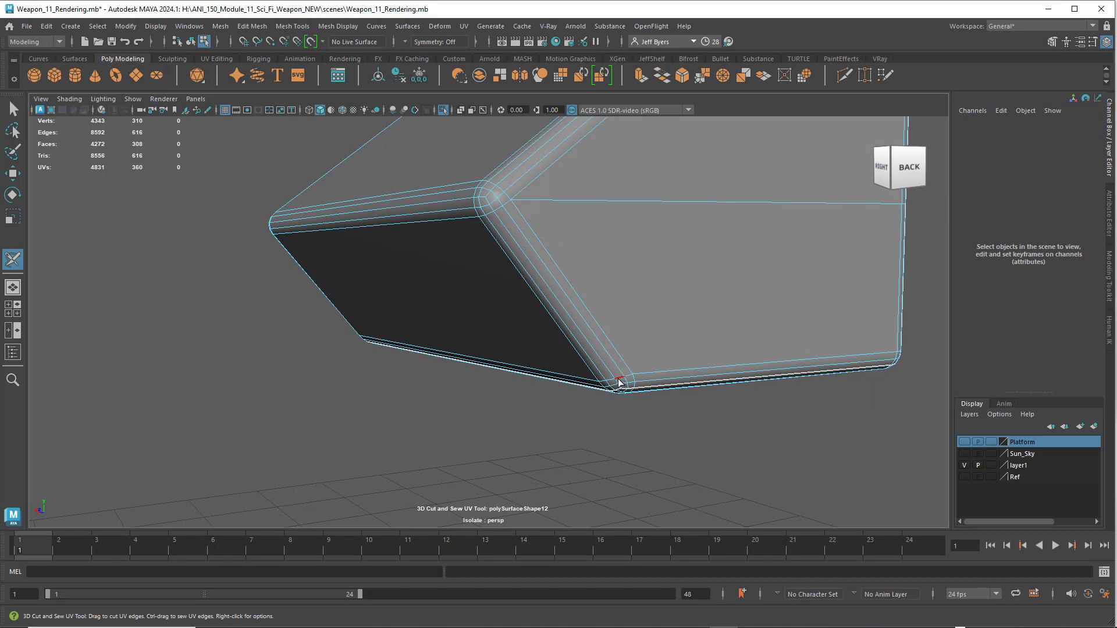
pyautogui.moveTo(618, 384)
pyautogui.mouseDown()
pyautogui.moveTo(531, 229)
pyautogui.moveTo(499, 195)
pyautogui.mouseUp()
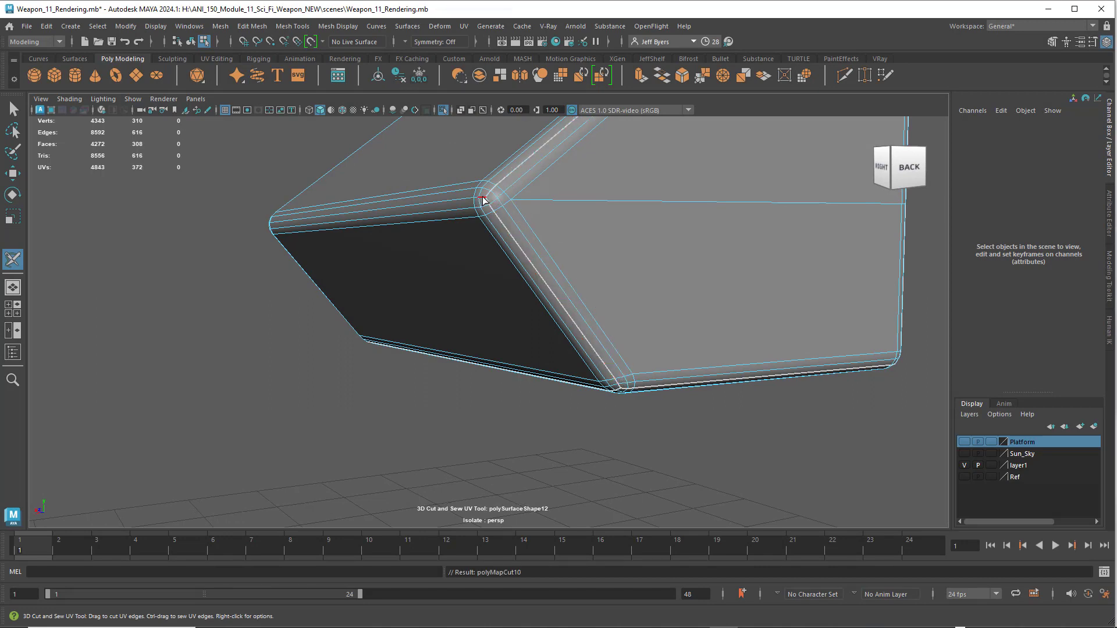
pyautogui.keyDown('alt'); pyautogui.moveTo(591, 252); pyautogui.dragTo(694, 255); pyautogui.keyUp('alt')
pyautogui.keyDown('alt'); pyautogui.moveTo(717, 260); pyautogui.dragTo(711, 262); pyautogui.keyUp('alt')
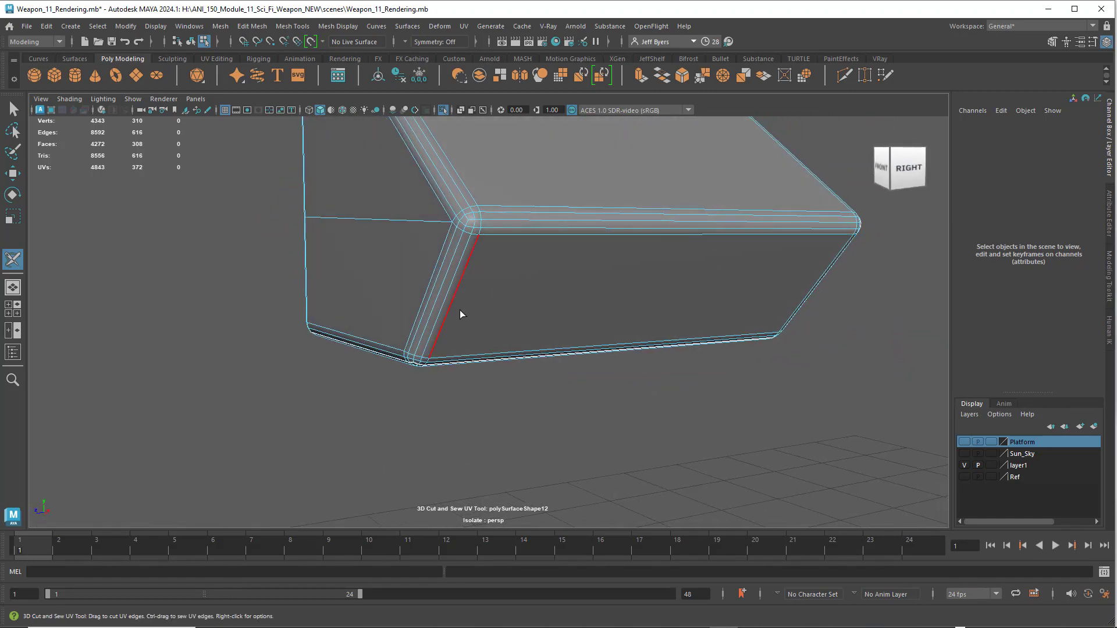
pyautogui.click(462, 210)
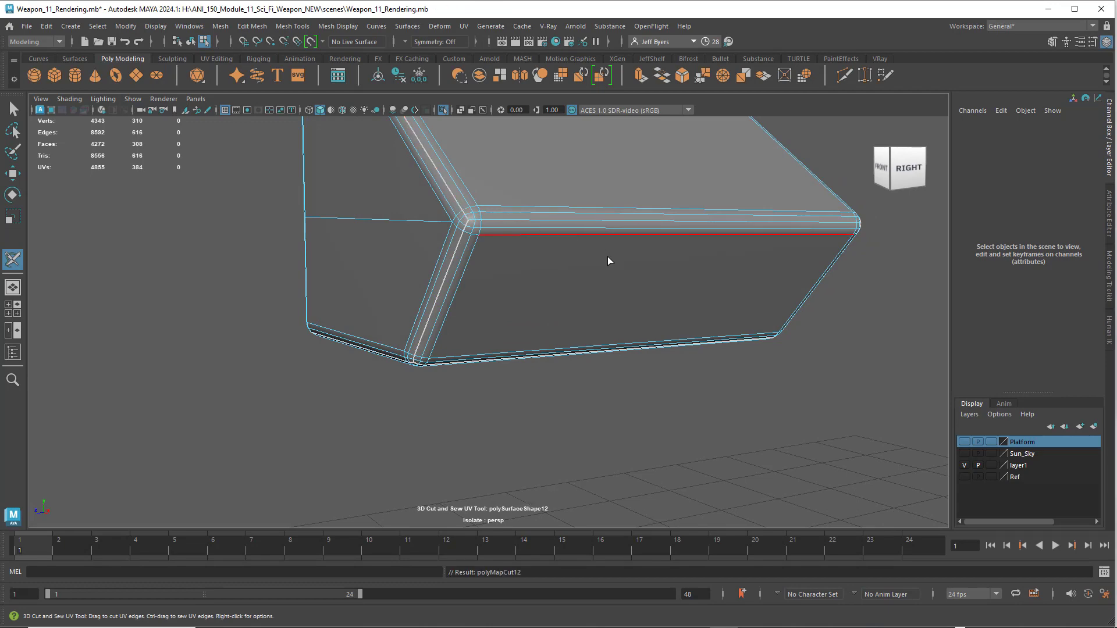
# Step: Cut UV seams along the middle bevel edges of the bar's long back top edge and the top edge of its far end
pyautogui.keyDown('alt'); pyautogui.moveTo(609, 261); pyautogui.dragTo(459, 267); pyautogui.keyUp('alt')
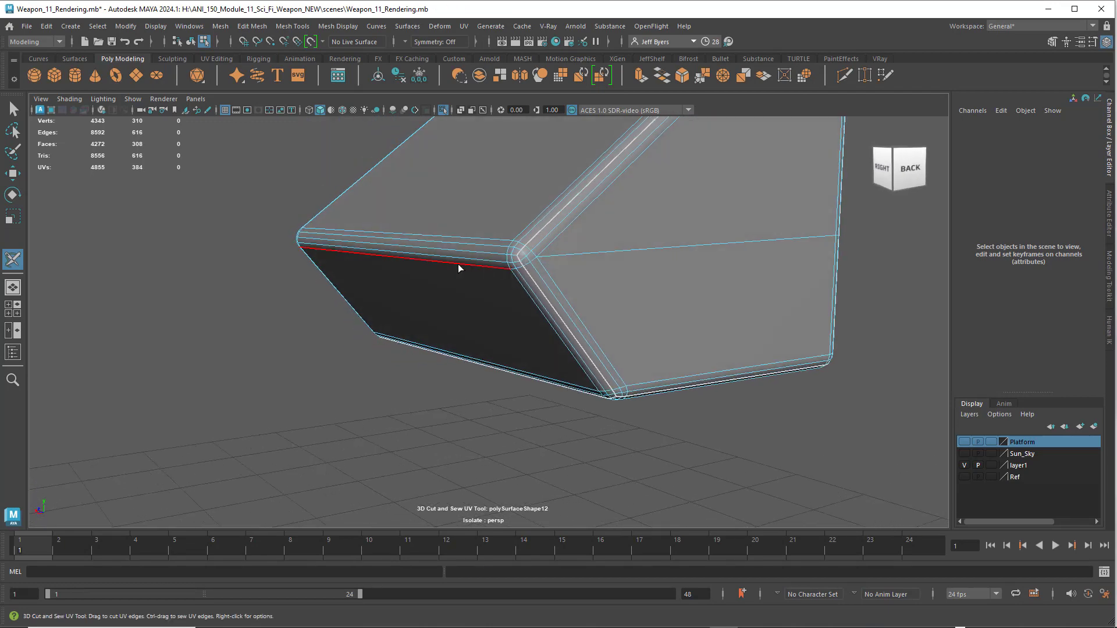
pyautogui.scroll(-5, 522, 247)
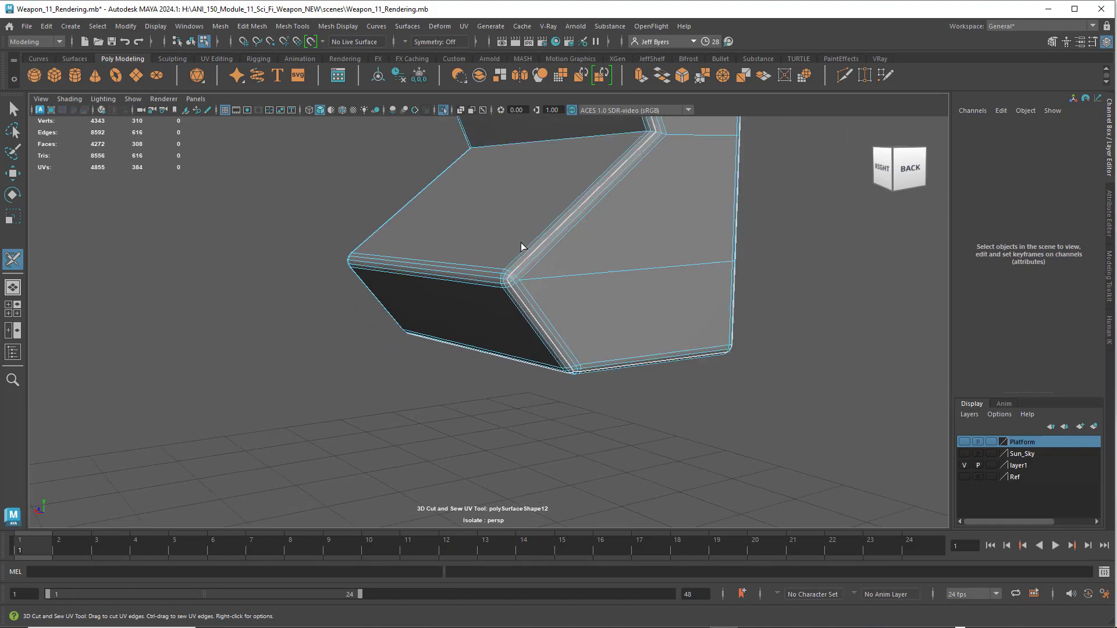
pyautogui.moveTo(494, 306)
pyautogui.keyDown('alt'); pyautogui.mouseDown()
pyautogui.moveTo(494, 279)
pyautogui.moveTo(457, 279)
pyautogui.moveTo(406, 310)
pyautogui.moveTo(426, 289)
pyautogui.moveTo(487, 287)
pyautogui.mouseUp(); pyautogui.keyUp('alt')
pyautogui.scroll(3, 487, 287)
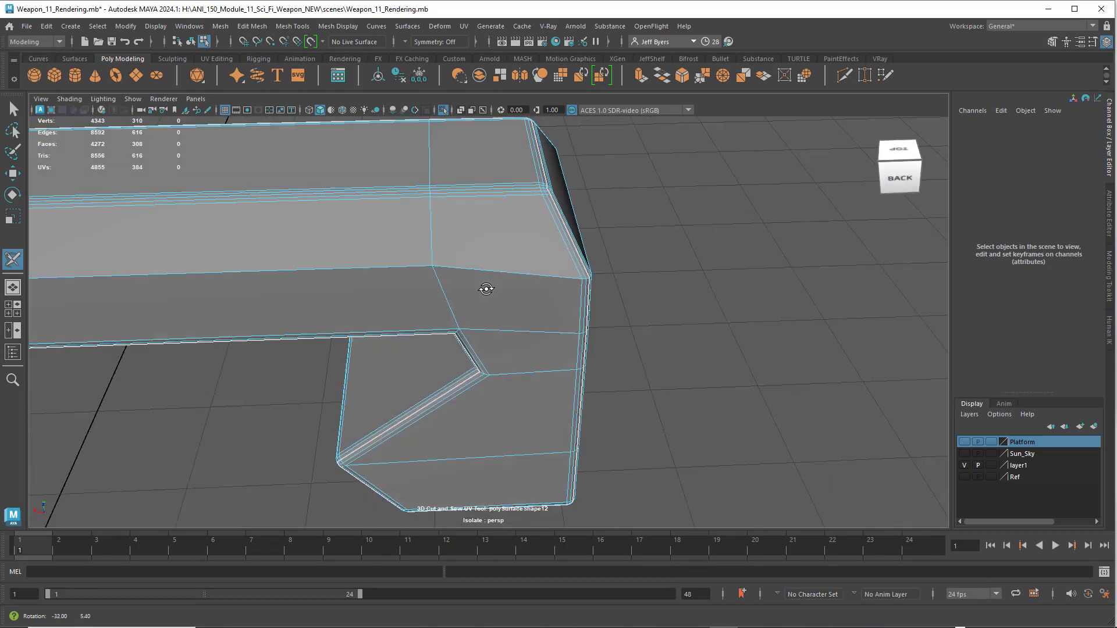
pyautogui.scroll(2, 516, 232)
pyautogui.keyDown('alt'); pyautogui.moveTo(521, 227); pyautogui.dragTo(524, 323); pyautogui.keyUp('alt')
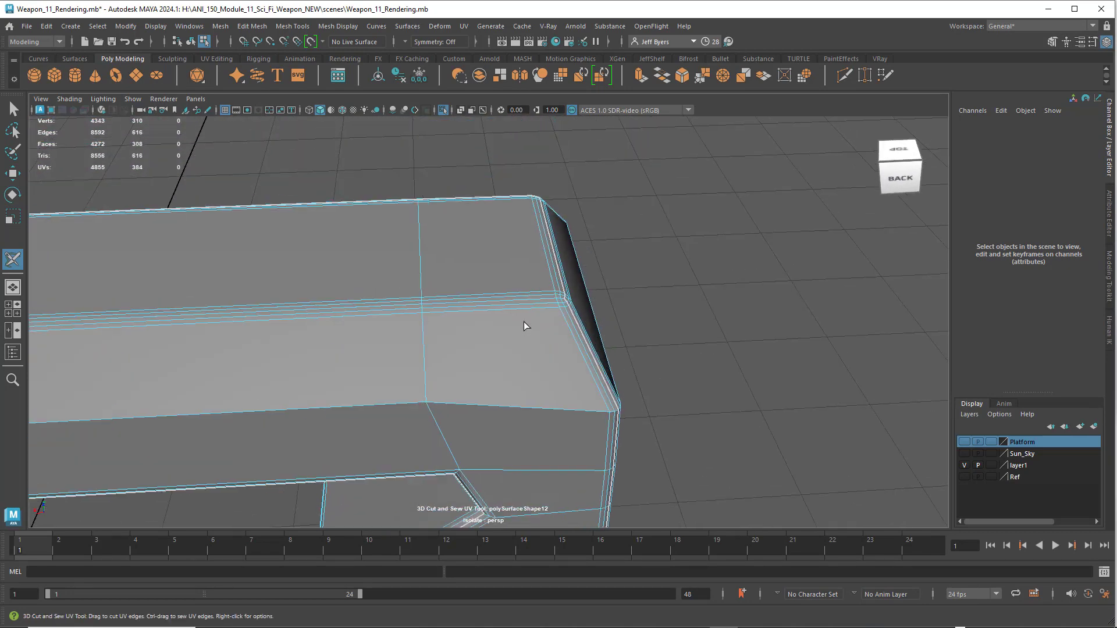
pyautogui.scroll(2, 523, 323)
pyautogui.moveTo(384, 300)
pyautogui.mouseDown()
pyautogui.moveTo(593, 293)
pyautogui.moveTo(687, 457)
pyautogui.moveTo(564, 314)
pyautogui.moveTo(389, 319)
pyautogui.moveTo(393, 369)
pyautogui.moveTo(281, 349)
pyautogui.moveTo(235, 399)
pyautogui.moveTo(436, 371)
pyautogui.moveTo(382, 356)
pyautogui.moveTo(563, 324)
pyautogui.moveTo(242, 407)
pyautogui.moveTo(345, 365)
pyautogui.moveTo(481, 347)
pyautogui.moveTo(464, 392)
pyautogui.moveTo(459, 352)
pyautogui.mouseUp()
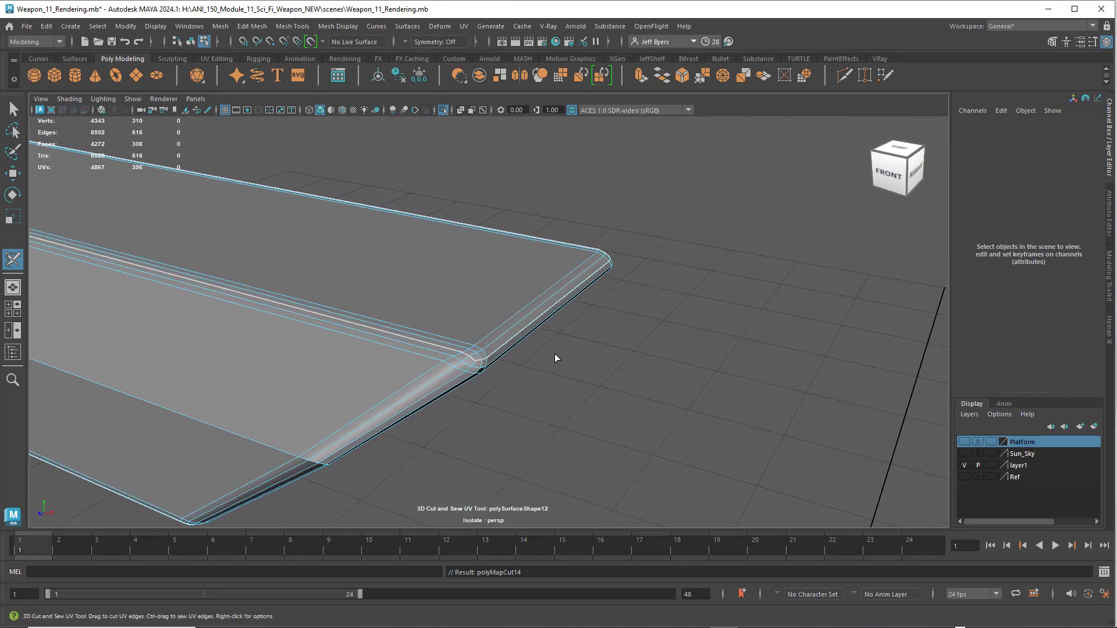
# Step: Cut UV seams along the middle bevel edges of both sides and the bottom edge of the bar's far end face
pyautogui.keyDown('alt'); pyautogui.moveTo(552, 368); pyautogui.dragTo(431, 346); pyautogui.keyUp('alt')
pyautogui.click(395, 337)
pyautogui.keyDown('alt'); pyautogui.moveTo(431, 346); pyautogui.dragTo(490, 228, button='middle'); pyautogui.keyUp('alt')
pyautogui.keyDown('alt'); pyautogui.moveTo(485, 297); pyautogui.dragTo(475, 247); pyautogui.keyUp('alt')
pyautogui.keyDown('alt'); pyautogui.moveTo(477, 289); pyautogui.dragTo(421, 240, button='middle'); pyautogui.keyUp('alt')
pyautogui.keyDown('alt'); pyautogui.moveTo(486, 283); pyautogui.dragTo(444, 266); pyautogui.keyUp('alt')
pyautogui.click(625, 460)
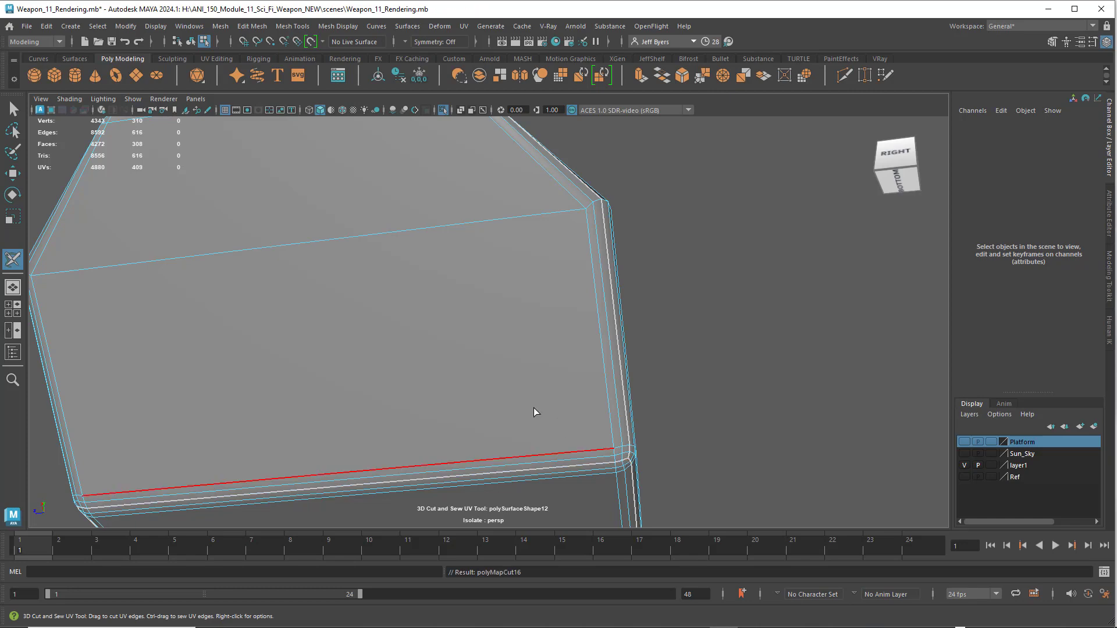
pyautogui.keyDown('alt'); pyautogui.moveTo(483, 387); pyautogui.dragTo(516, 326); pyautogui.keyUp('alt')
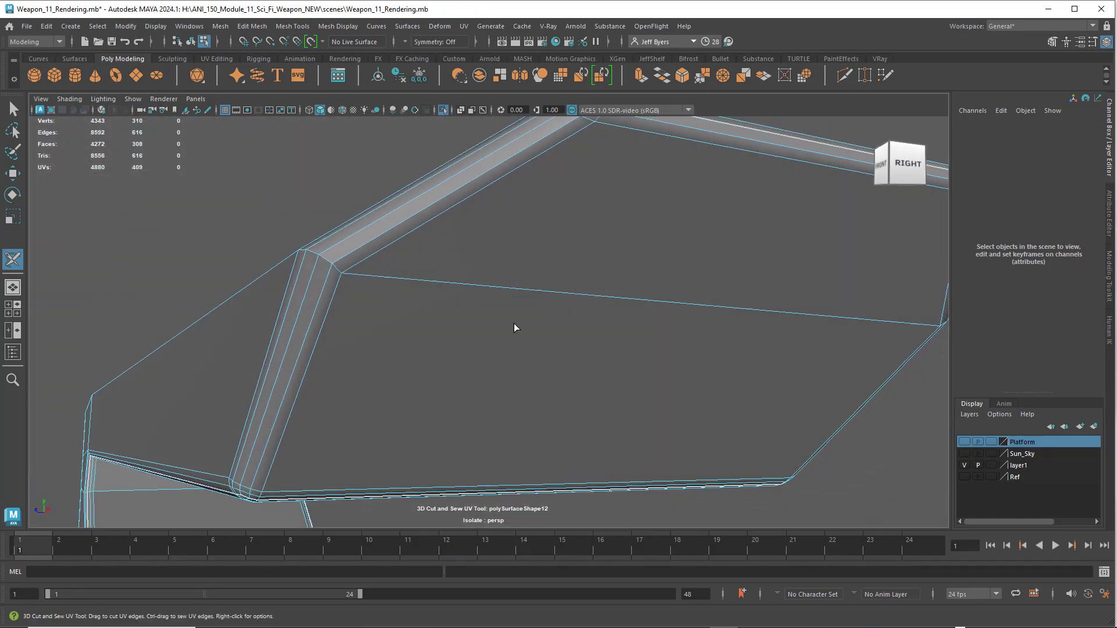
pyautogui.click(381, 222)
# Step: Cut a UV seam across the inner corner edge where the bar's underside meets the short face of the hook notch
pyautogui.keyDown('alt'); pyautogui.moveTo(408, 259); pyautogui.dragTo(495, 328); pyautogui.keyUp('alt')
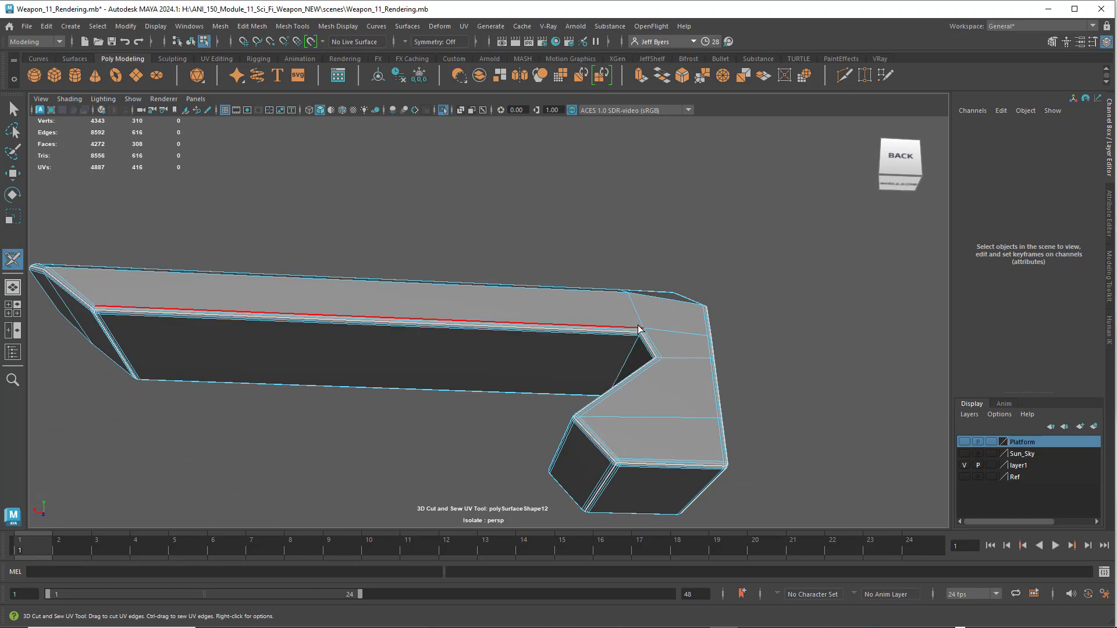
pyautogui.keyDown('alt'); pyautogui.moveTo(636, 341); pyautogui.dragTo(665, 347); pyautogui.keyUp('alt')
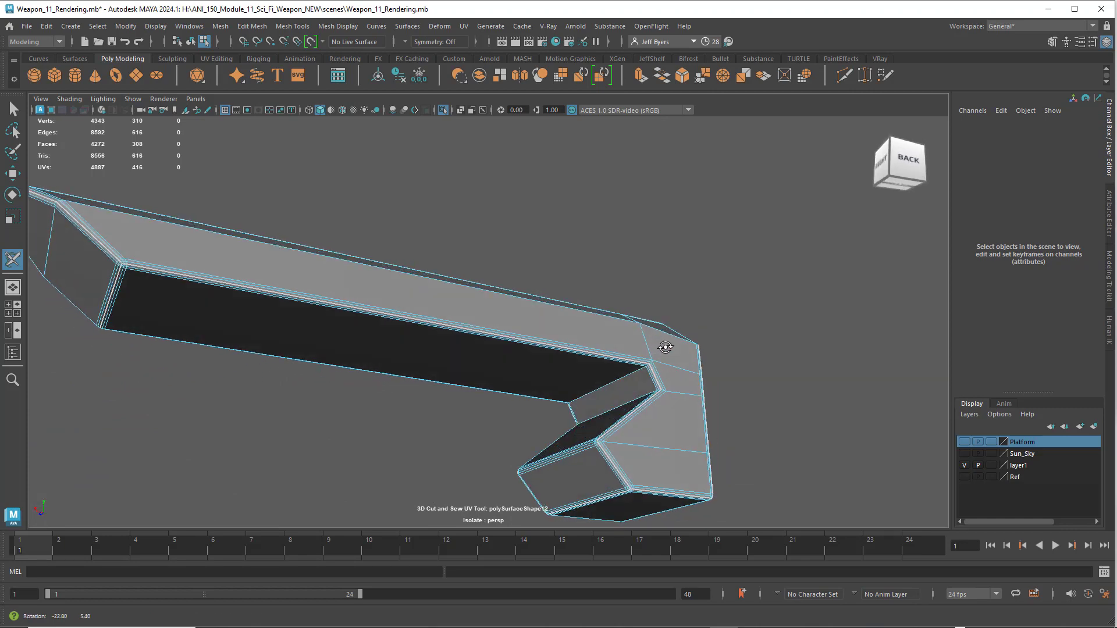
pyautogui.scroll(5, 659, 357)
pyautogui.keyDown('alt'); pyautogui.moveTo(668, 364); pyautogui.dragTo(564, 312, button='middle'); pyautogui.keyUp('alt')
pyautogui.keyDown('alt'); pyautogui.moveTo(565, 311); pyautogui.dragTo(600, 320); pyautogui.keyUp('alt')
pyautogui.keyDown('alt'); pyautogui.moveTo(600, 320); pyautogui.dragTo(494, 293, button='middle'); pyautogui.keyUp('alt')
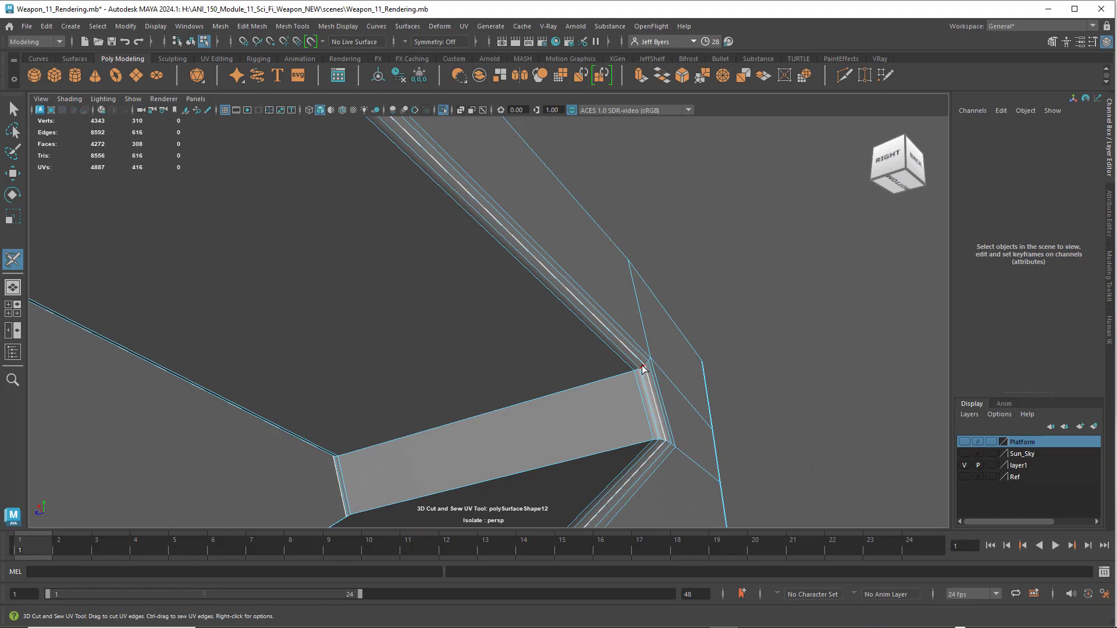
pyautogui.click(640, 370)
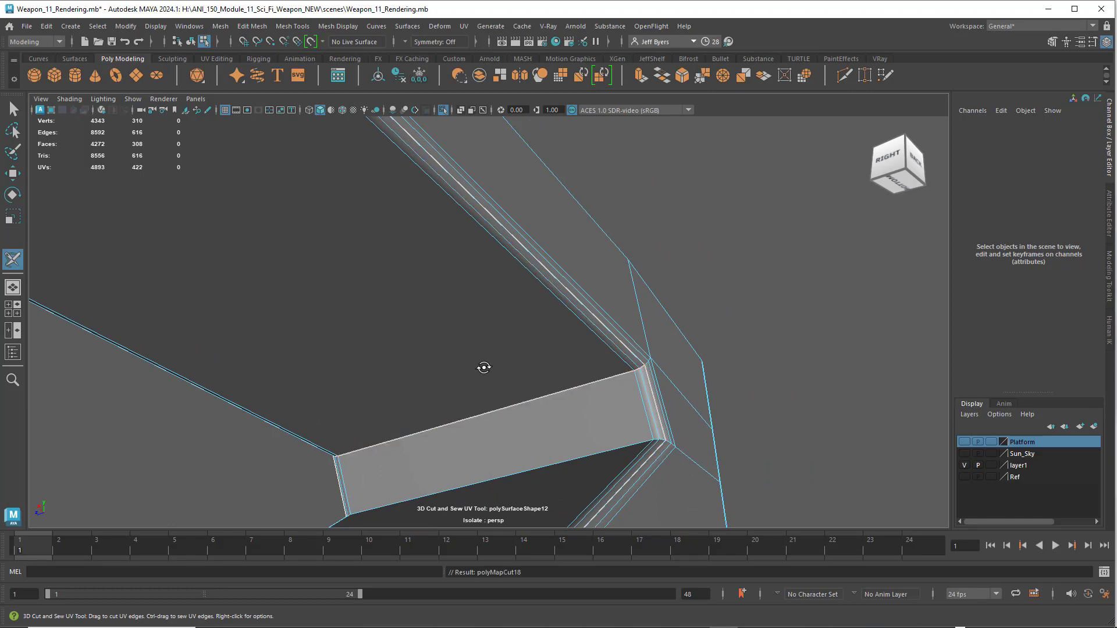
# Step: Finish cutting seams after checking the notch corner, and select the whole hooked piece as an object
pyautogui.keyDown('alt'); pyautogui.moveTo(484, 367); pyautogui.dragTo(582, 396); pyautogui.keyUp('alt')
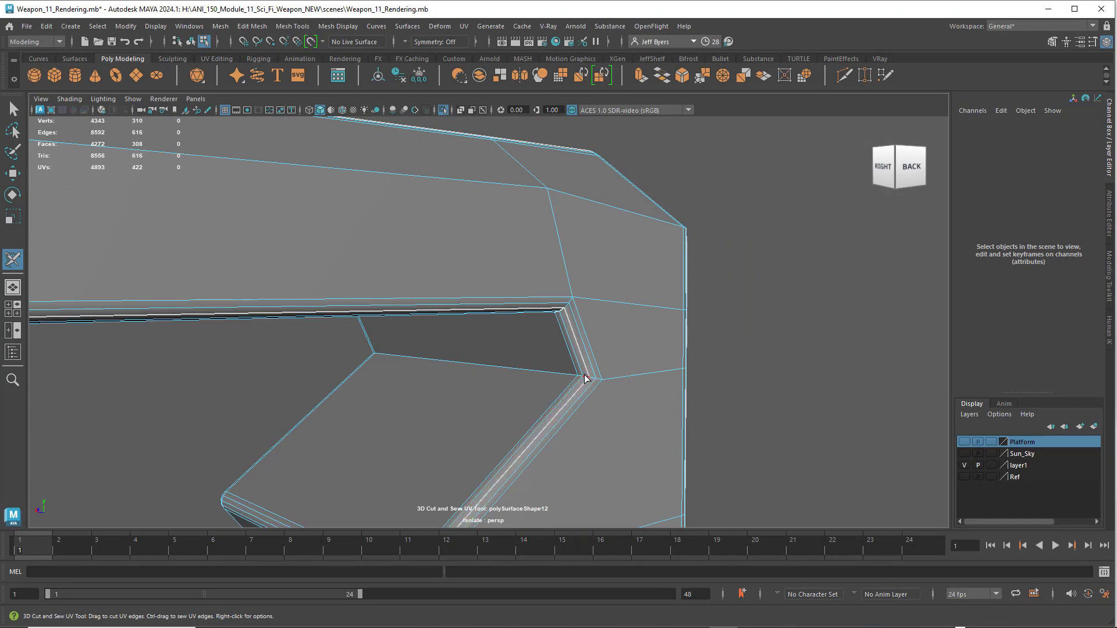
pyautogui.keyDown('alt'); pyautogui.moveTo(553, 380); pyautogui.dragTo(466, 334); pyautogui.keyUp('alt')
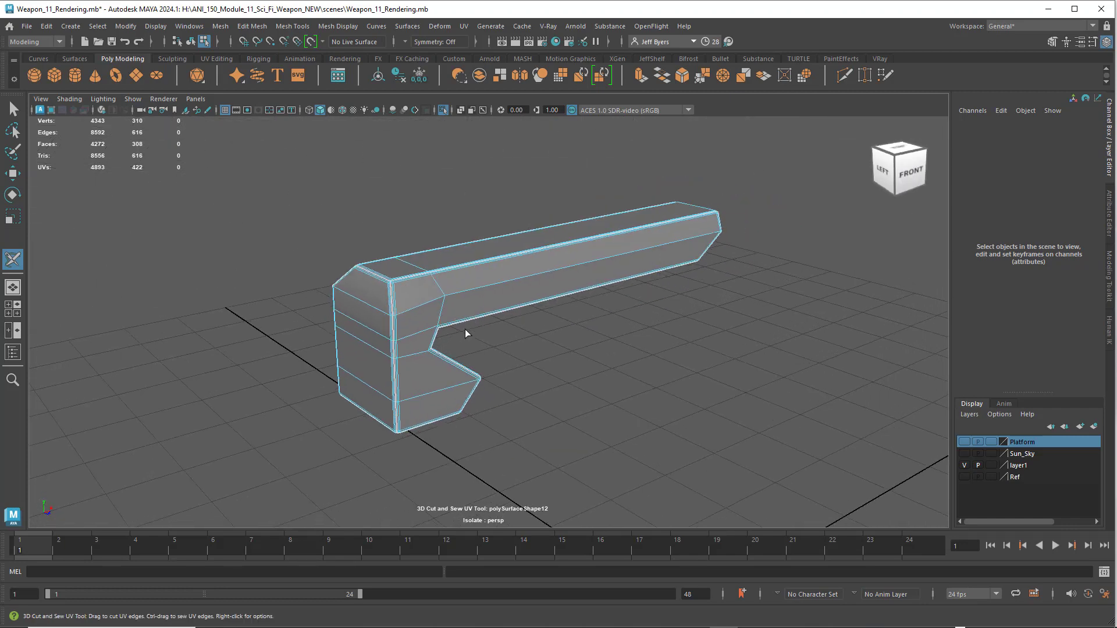
pyautogui.press('q')
pyautogui.rightClick(476, 286)
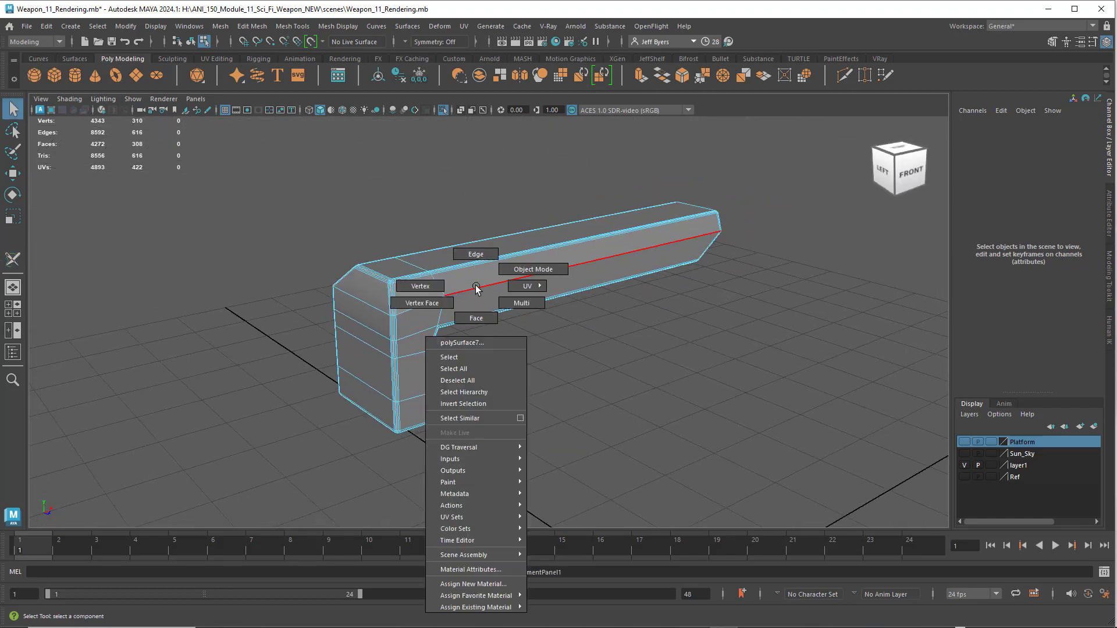
pyautogui.click(459, 357)
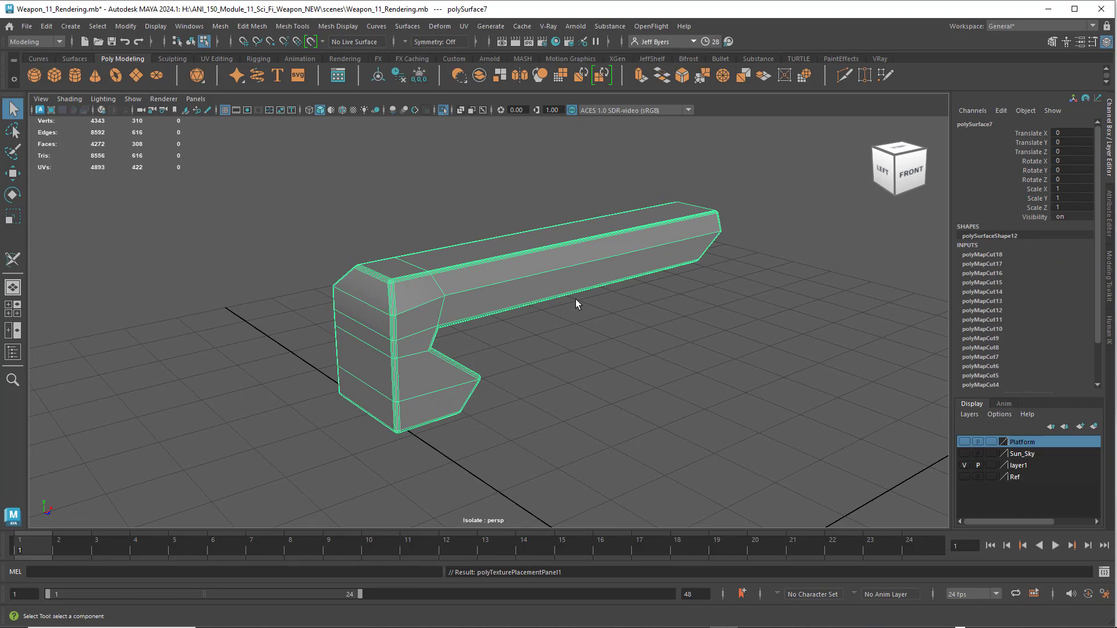
# Step: Open the UV Editor for the hooked piece and position its window so the UV Toolkit is fully accessible
pyautogui.press('space')
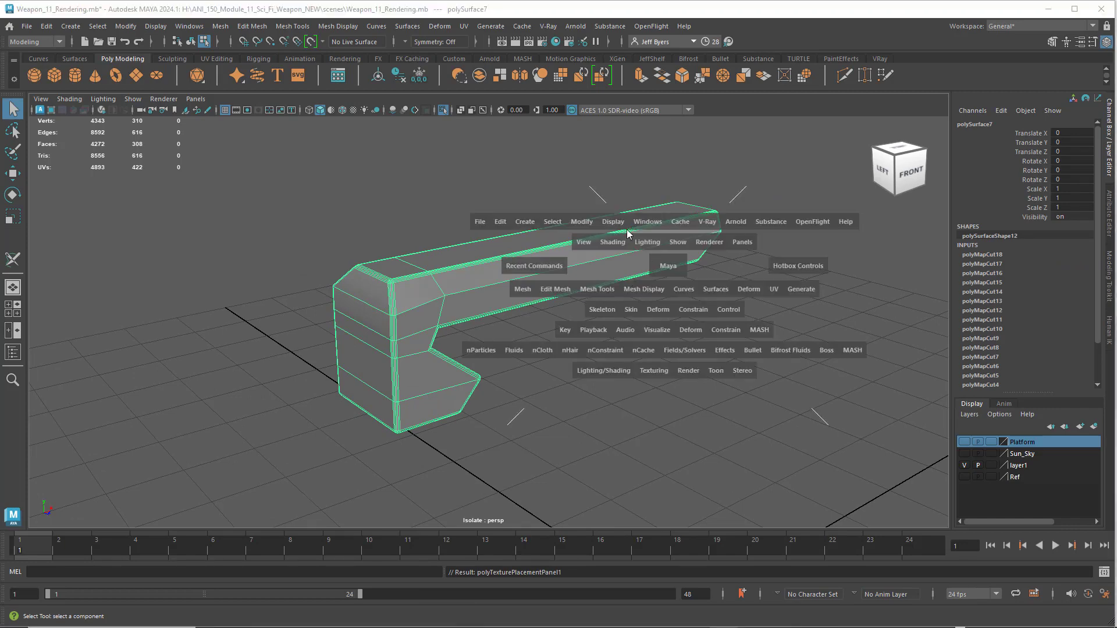
pyautogui.click(464, 27)
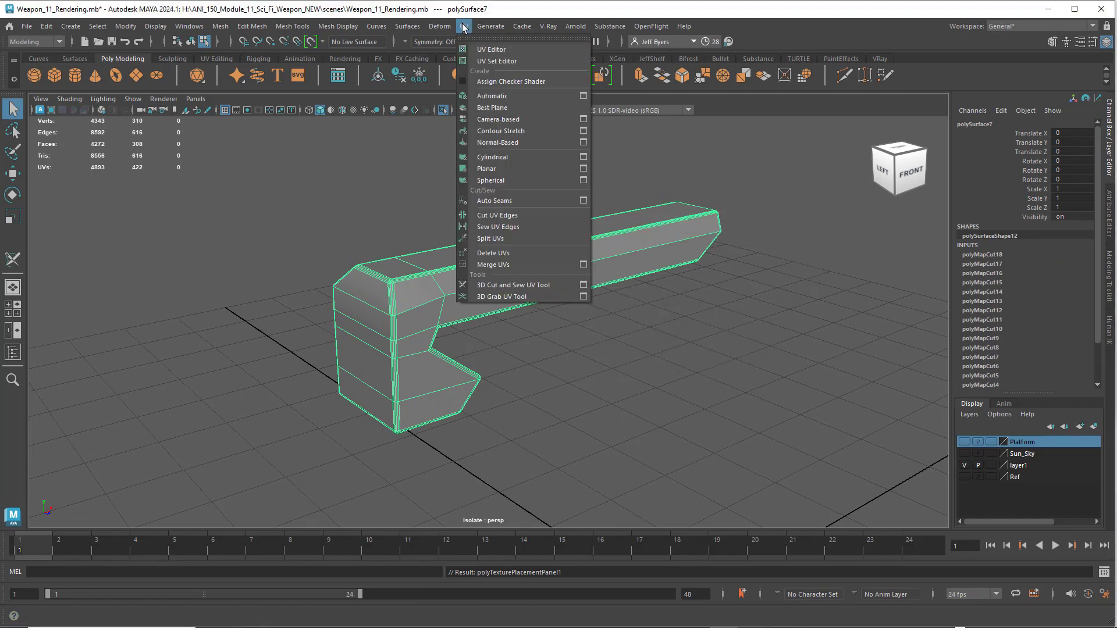
pyautogui.click(486, 52)
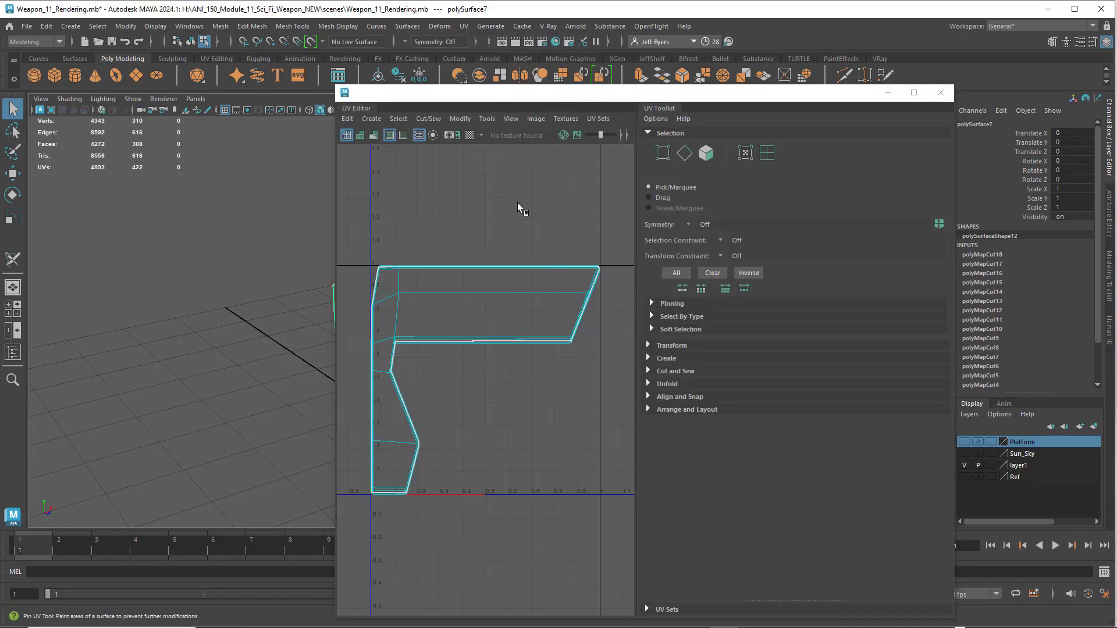
pyautogui.moveTo(508, 103); pyautogui.dragTo(688, 112)
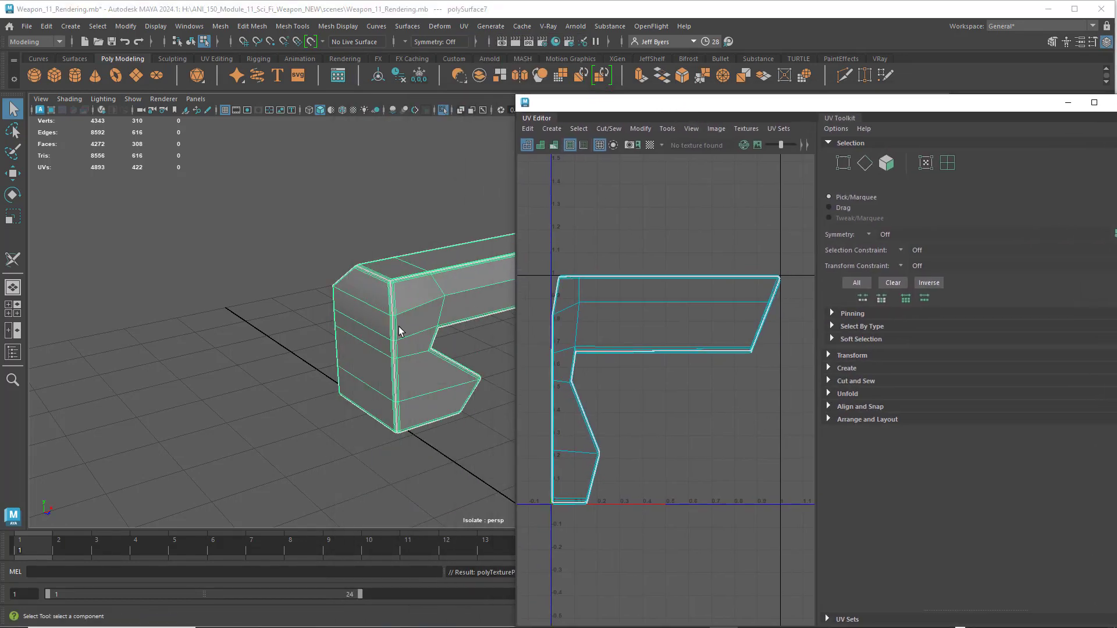
pyautogui.moveTo(399, 326)
pyautogui.keyDown('alt'); pyautogui.mouseDown()
pyautogui.moveTo(292, 327)
pyautogui.moveTo(410, 307)
pyautogui.mouseUp(); pyautogui.keyUp('alt')
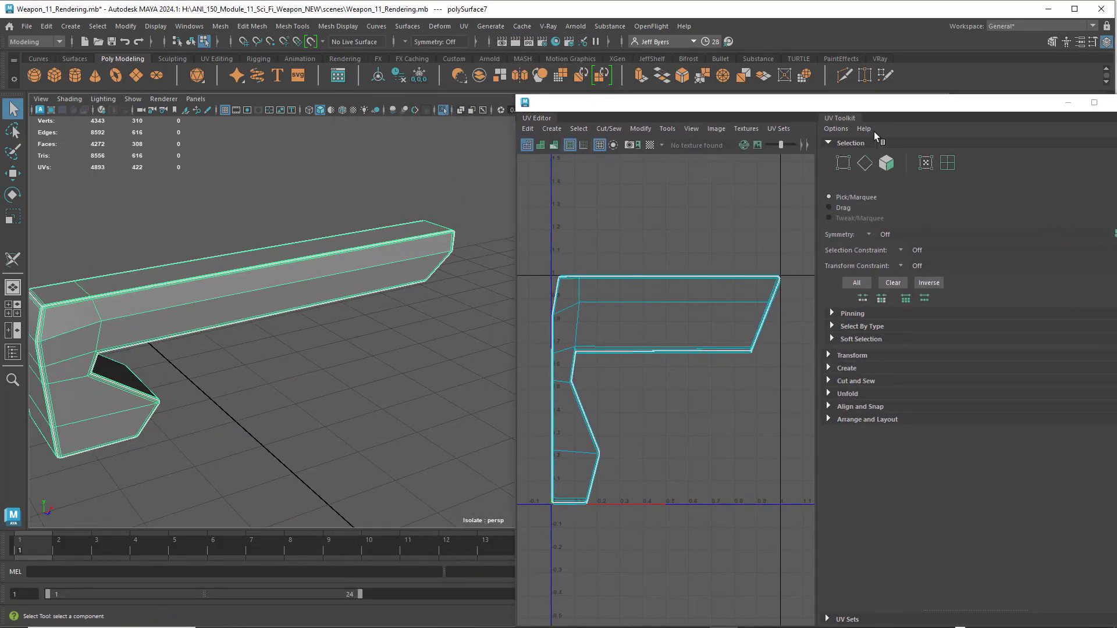
pyautogui.moveTo(831, 99); pyautogui.dragTo(627, 42)
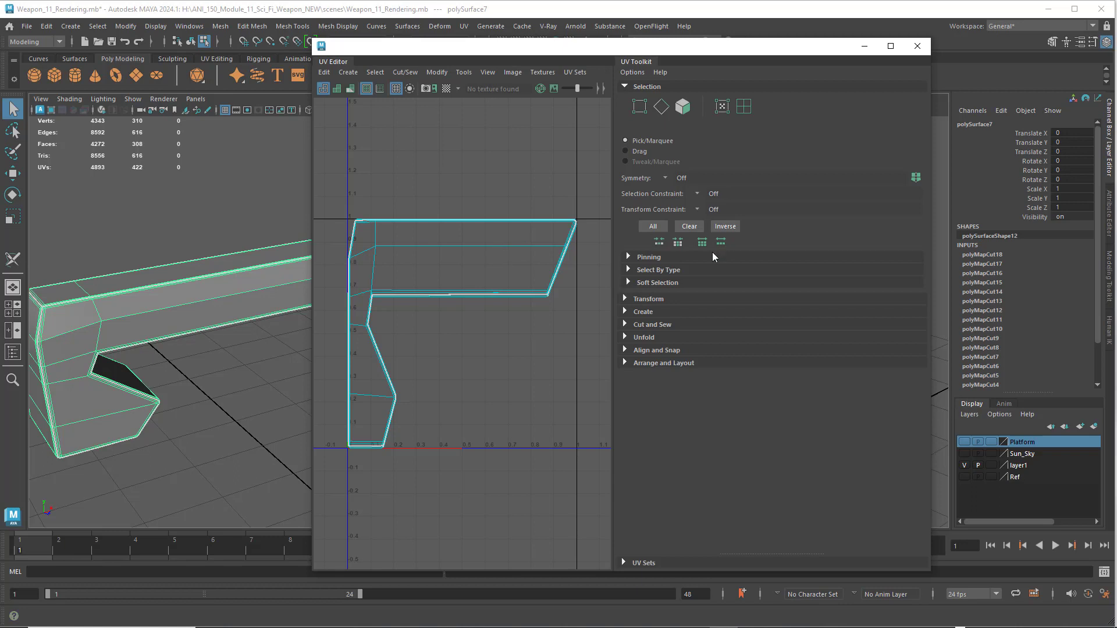
# Step: Reveal the unfolding and layout tools, and unfold the hooked piece's UVs into separate shells along the cut seams
pyautogui.click(625, 337)
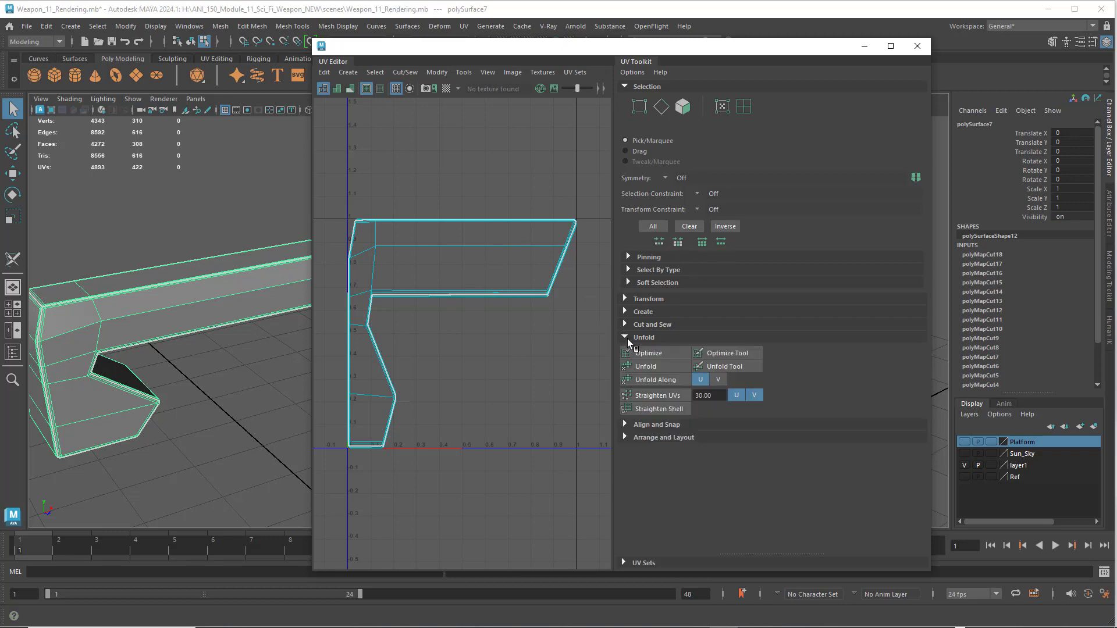
pyautogui.click(624, 438)
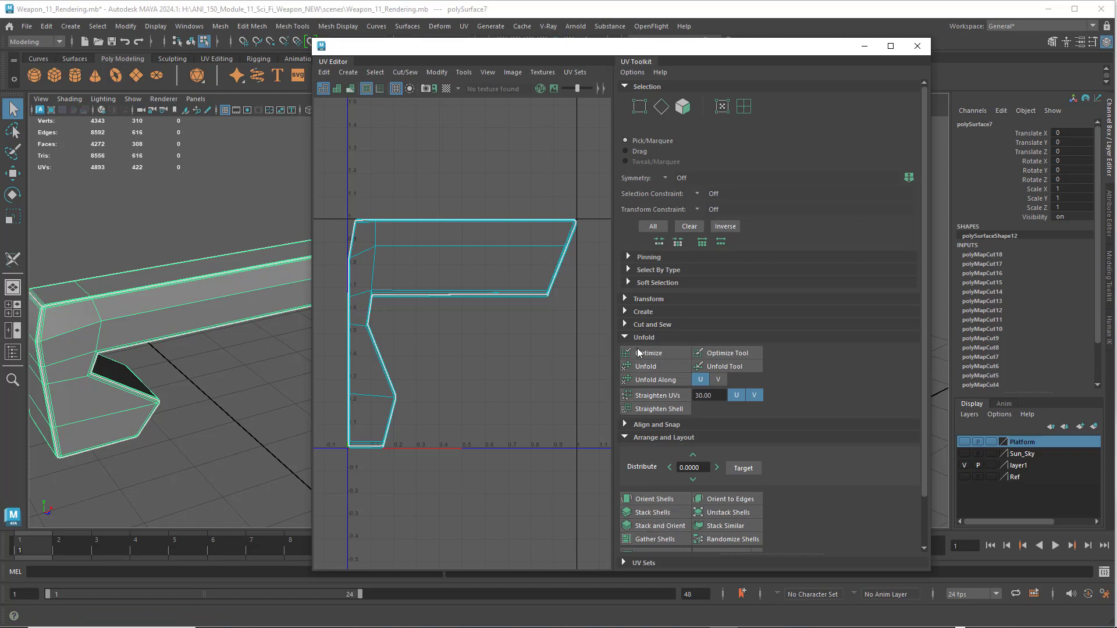
pyautogui.click(645, 367)
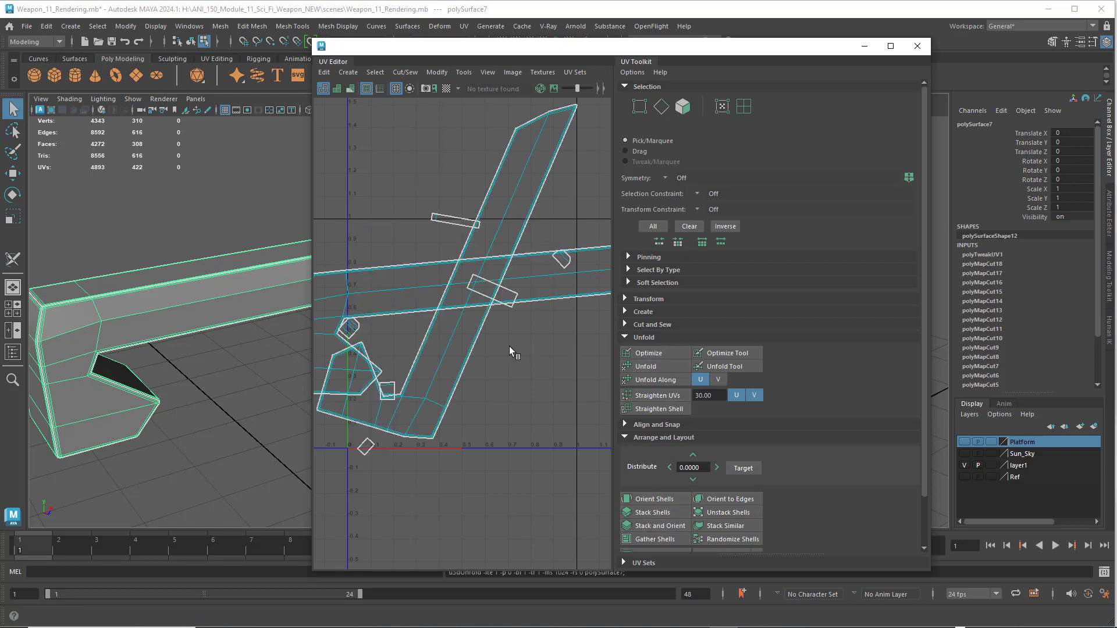
pyautogui.scroll(-4, 536, 343)
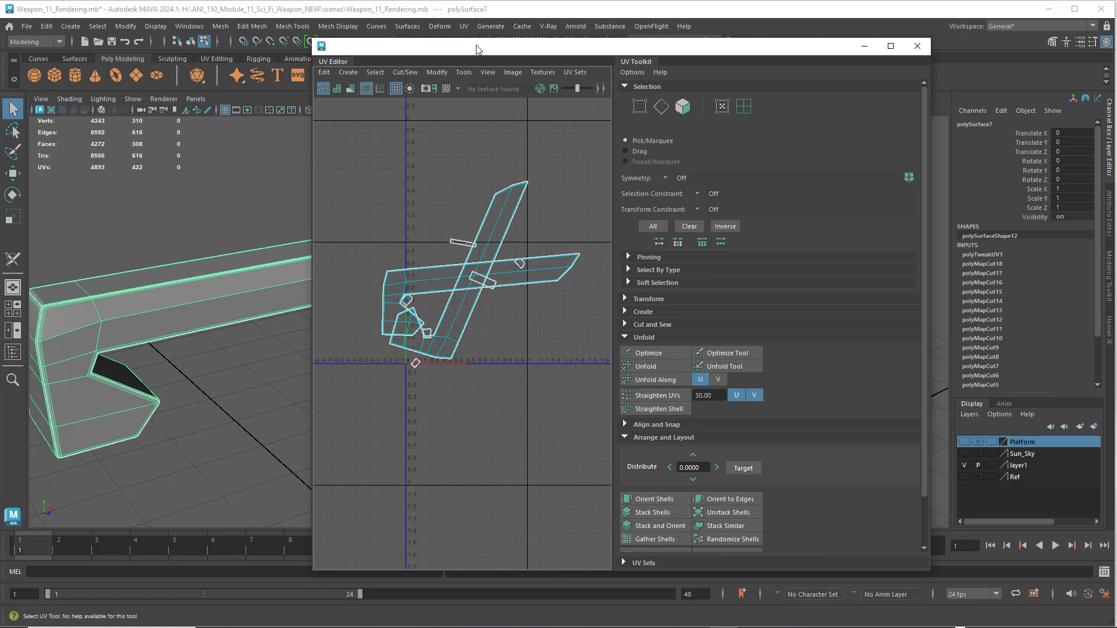
# Step: Lay out the unfolded UV shells with Unfold3D at 4096 packing resolution and texture size, using 20-pixel shell and tile padding
pyautogui.click(430, 73)
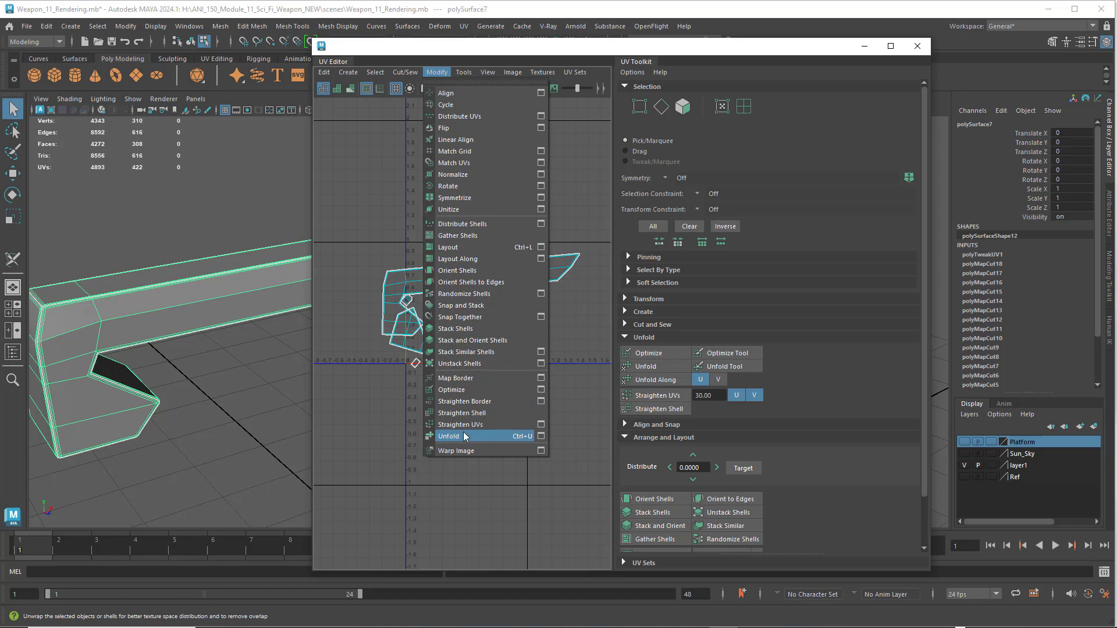
pyautogui.click(541, 247)
pyautogui.moveTo(268, 190); pyautogui.dragTo(596, 89)
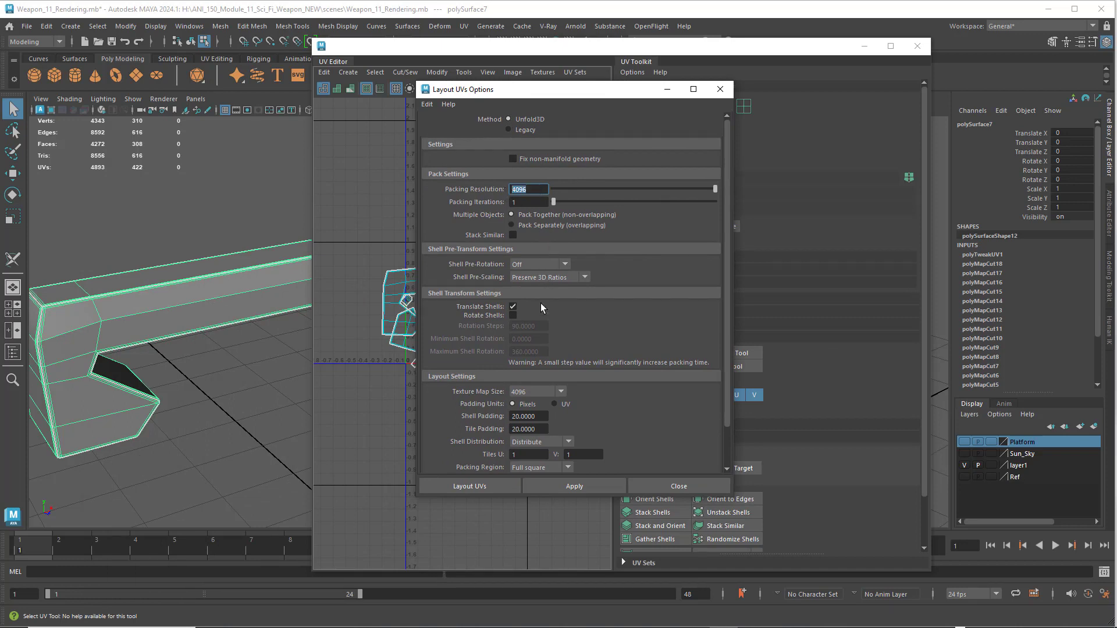
pyautogui.scroll(-1, 556, 245)
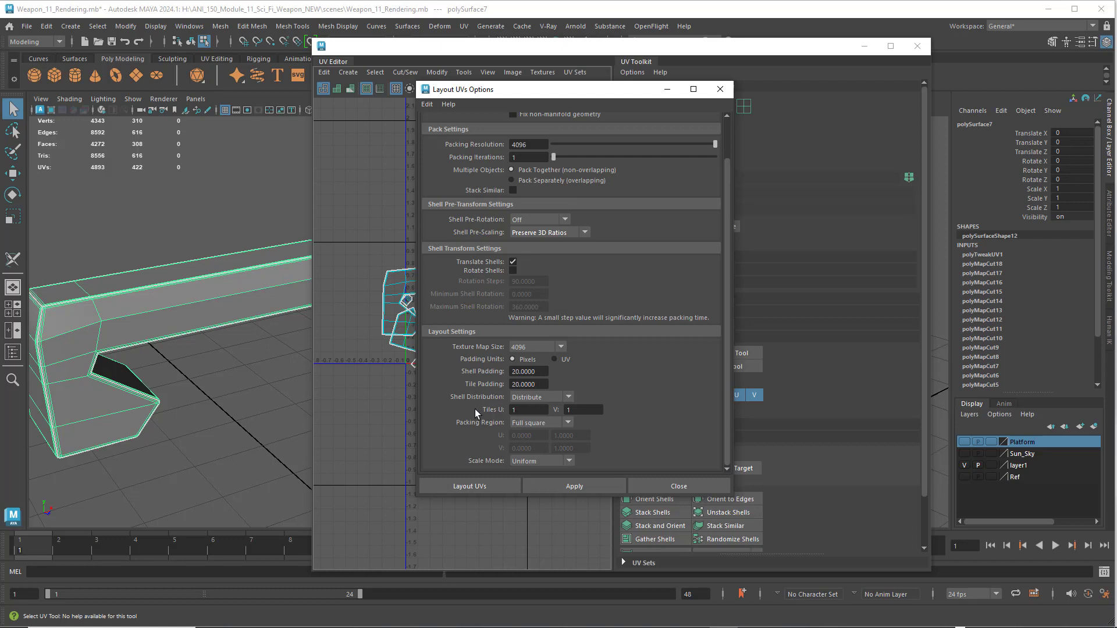
pyautogui.click(482, 488)
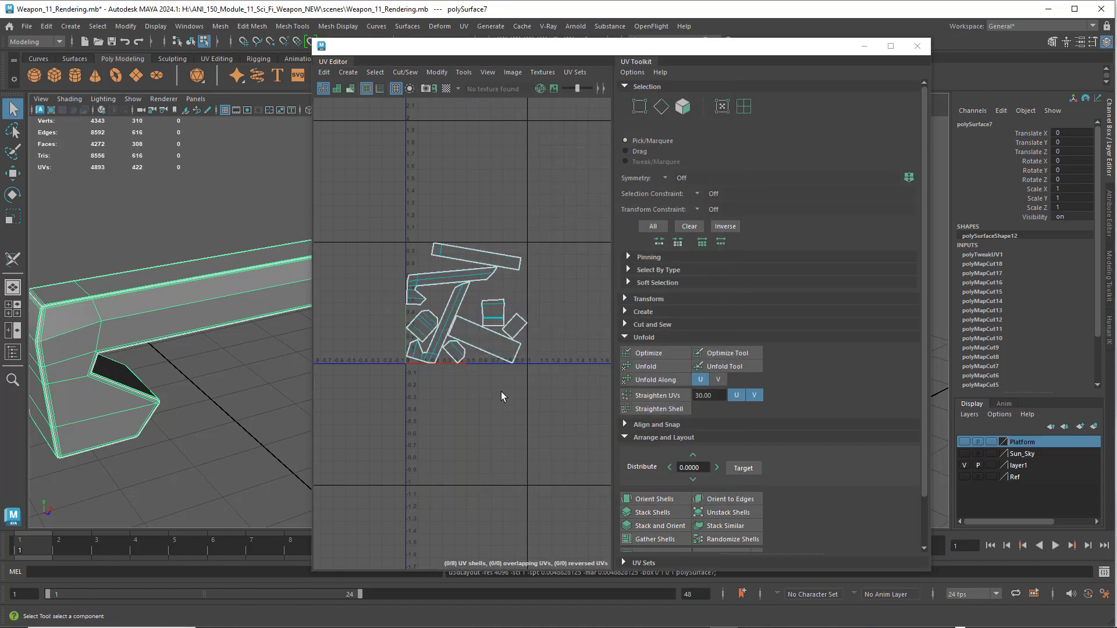
# Step: Examine the packed UV shells for their spacing, orientation and fit within the UV tile
pyautogui.scroll(5, 501, 392)
pyautogui.keyDown('alt'); pyautogui.moveTo(482, 393); pyautogui.dragTo(485, 416, button='middle'); pyautogui.keyUp('alt')
pyautogui.scroll(7, 485, 417)
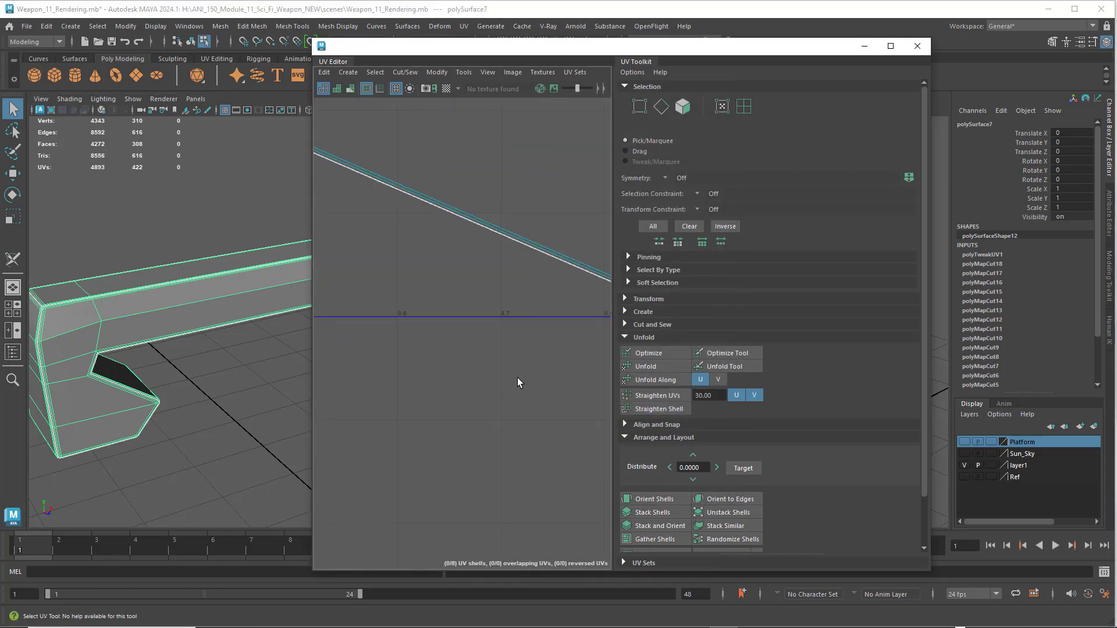
pyautogui.keyDown('alt'); pyautogui.moveTo(517, 379); pyautogui.dragTo(370, 382, button='middle'); pyautogui.keyUp('alt')
pyautogui.scroll(-3, 382, 385)
pyautogui.scroll(-6, 512, 374)
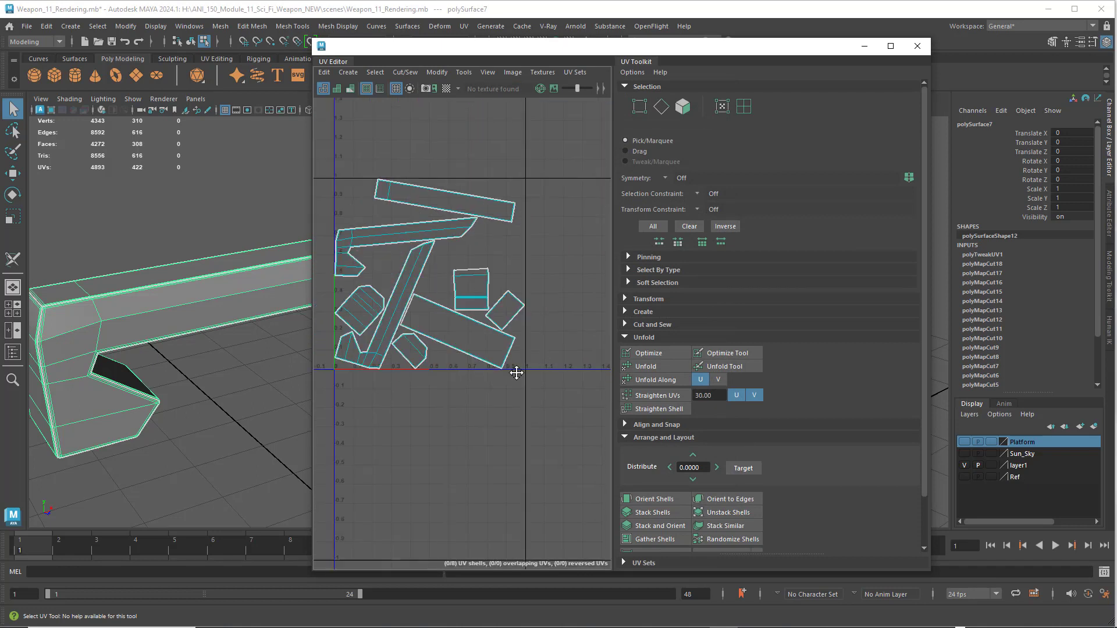
pyautogui.keyDown('alt'); pyautogui.moveTo(505, 377); pyautogui.dragTo(475, 396, button='middle'); pyautogui.keyUp('alt')
pyautogui.scroll(3, 447, 408)
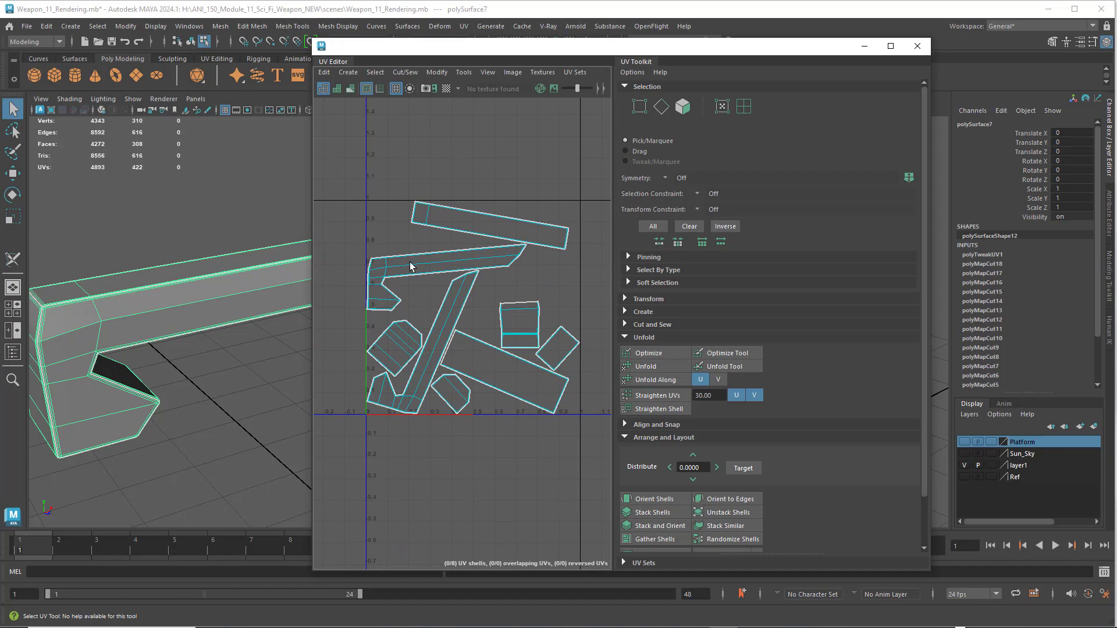
# Step: Switch to UV shell selection and orient the long narrow shell of the bar's upper face parallel to the U axis
pyautogui.press('F10')
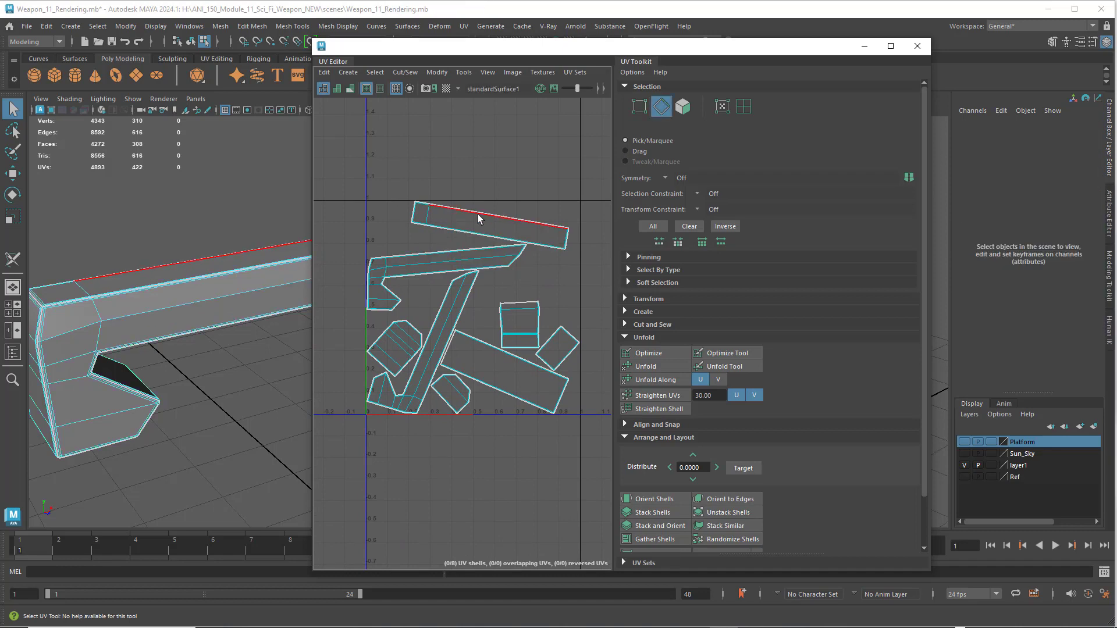
pyautogui.moveTo(477, 214); pyautogui.dragTo(453, 211, button='right')
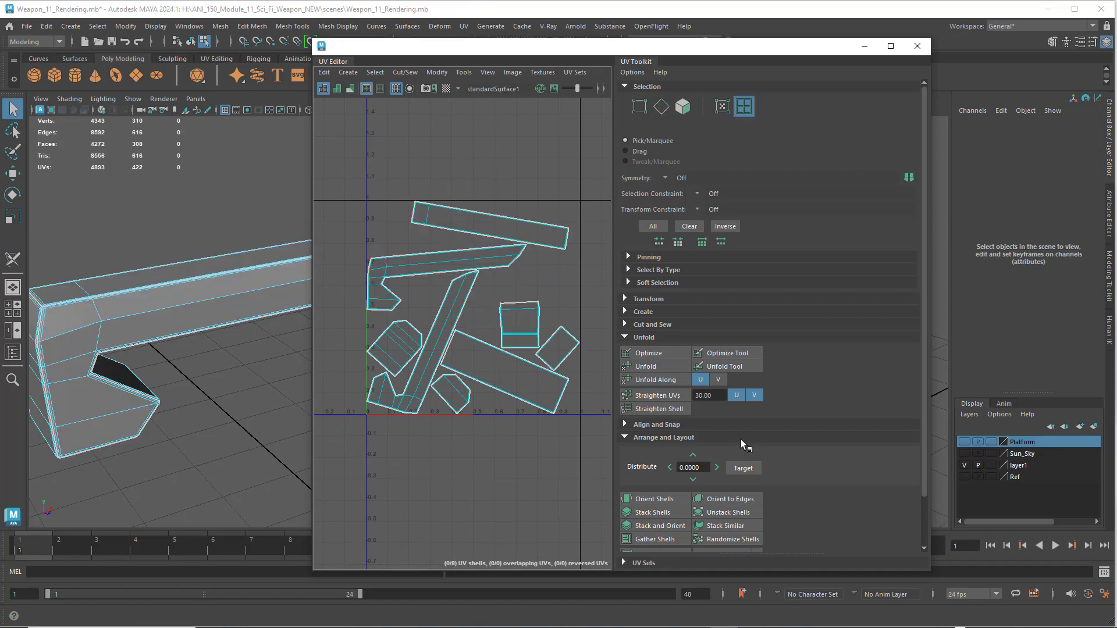
pyautogui.click(645, 367)
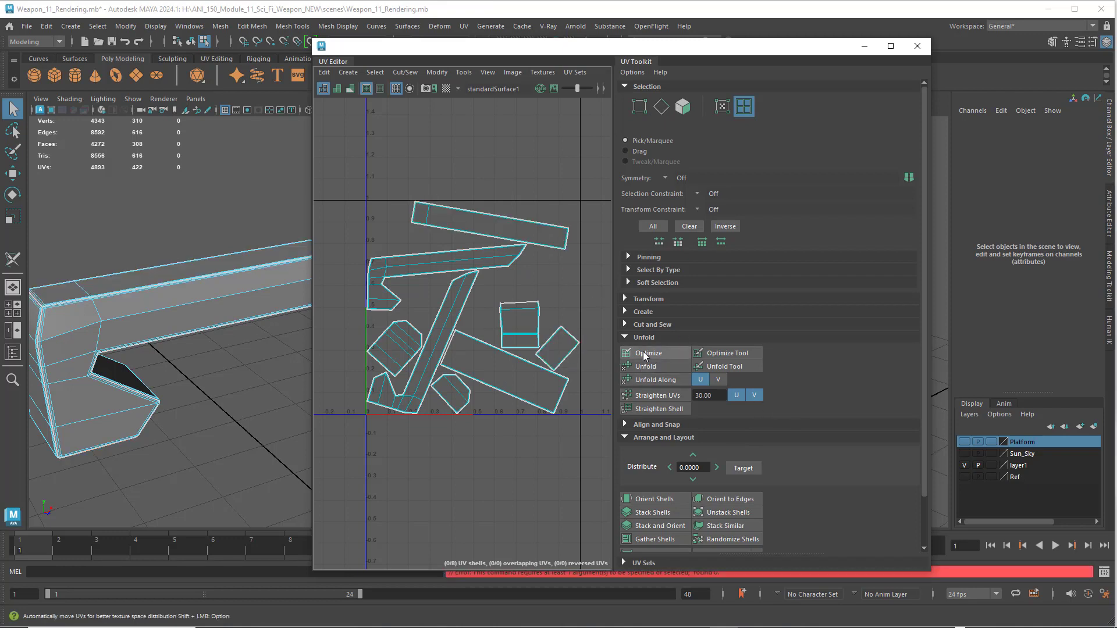
pyautogui.rightClick(449, 220)
pyautogui.click(399, 202)
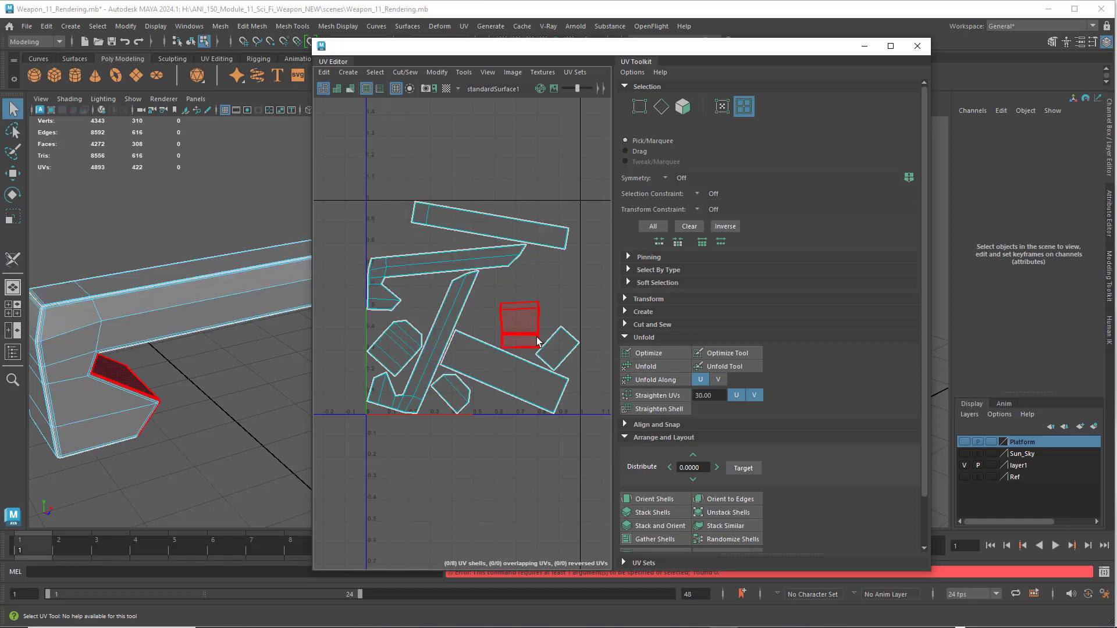
pyautogui.click(489, 226)
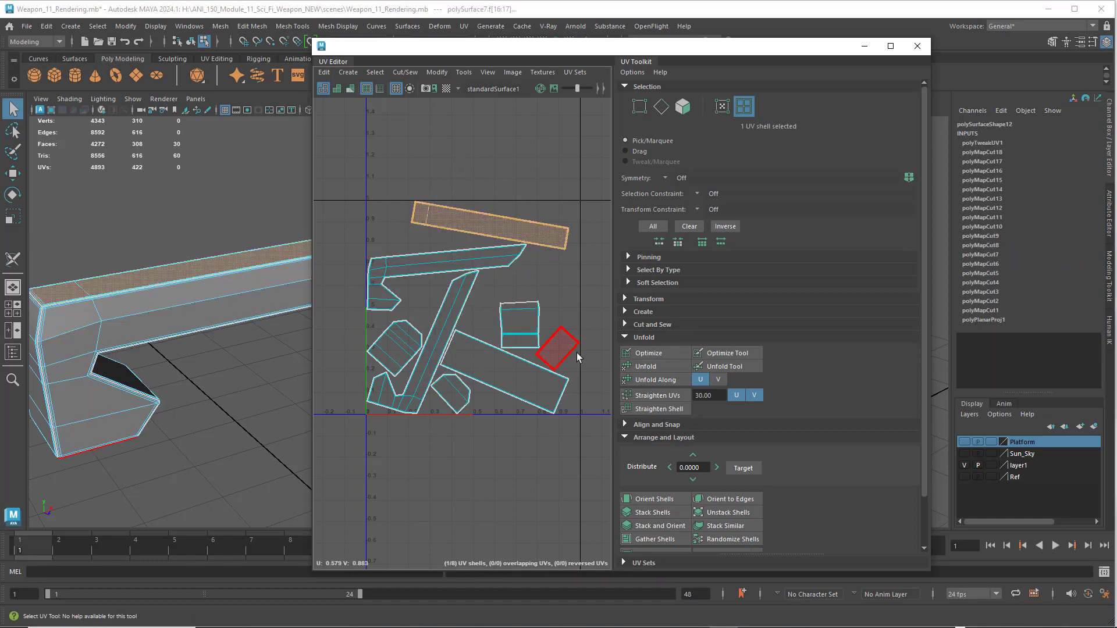
pyautogui.click(671, 498)
# Step: Orient the two hooked side shells and the wide rectangular shell parallel to the UV axes, one at a time
pyautogui.click(447, 269)
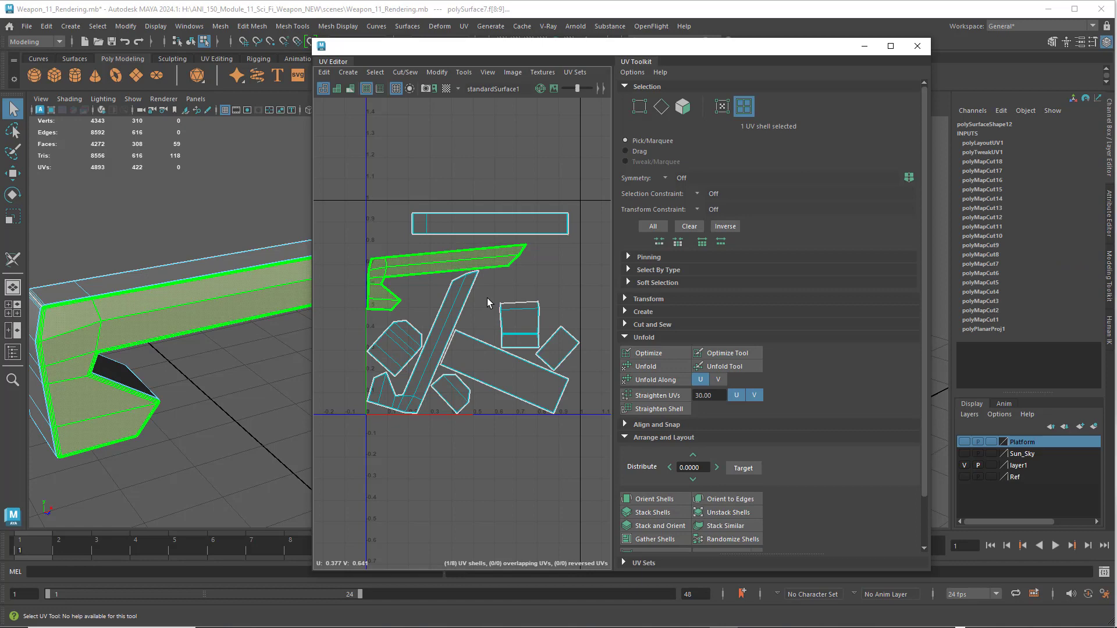
pyautogui.click(661, 500)
pyautogui.click(445, 338)
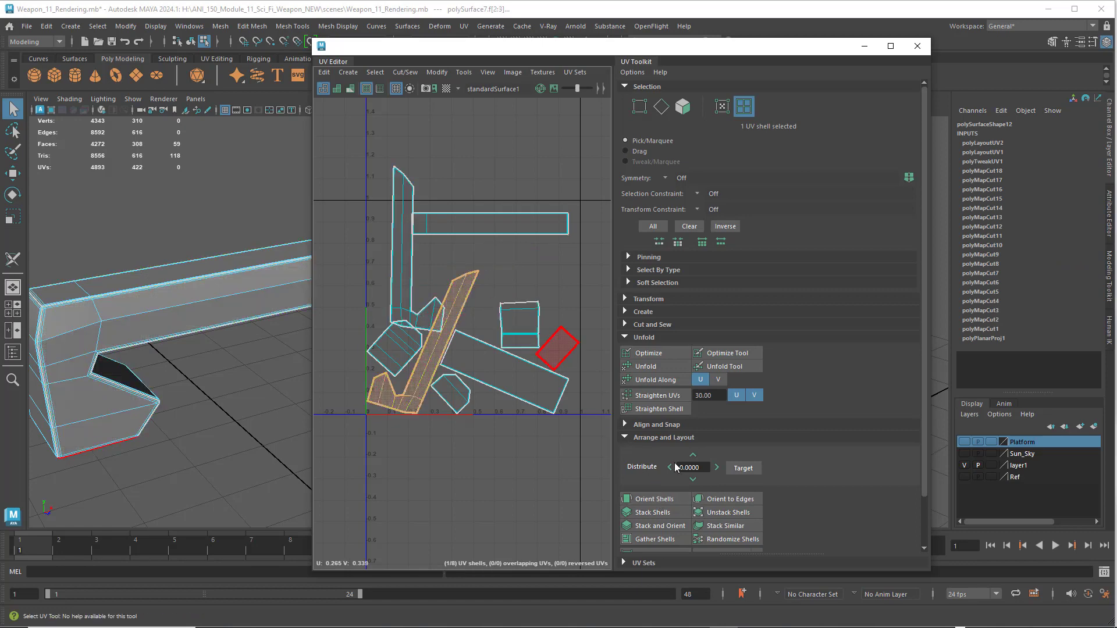
pyautogui.click(661, 500)
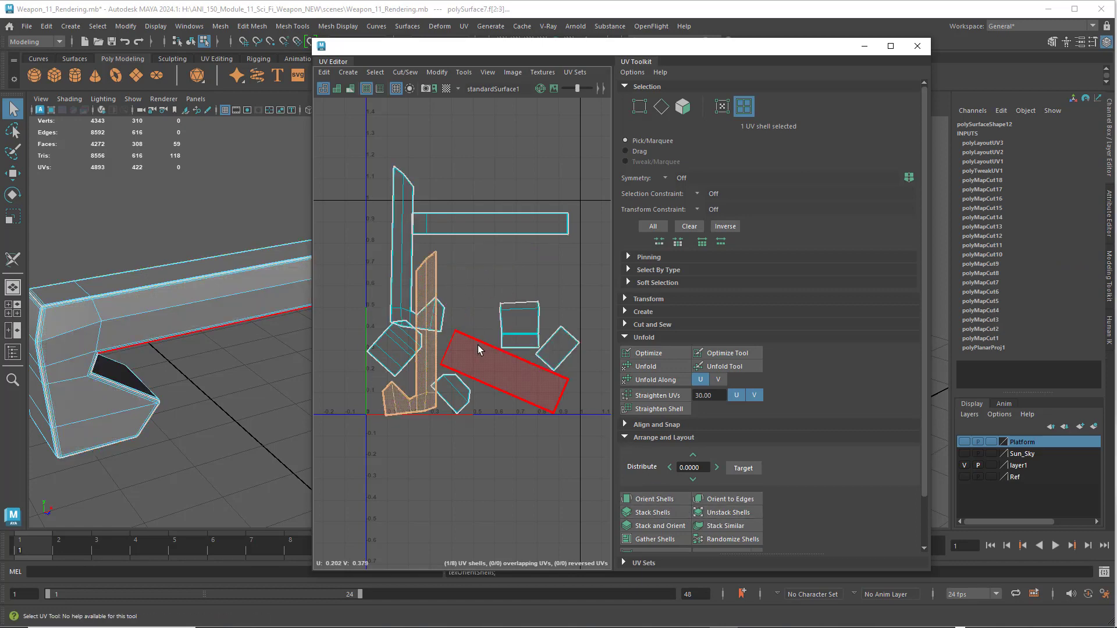
pyautogui.click(504, 369)
pyautogui.click(659, 497)
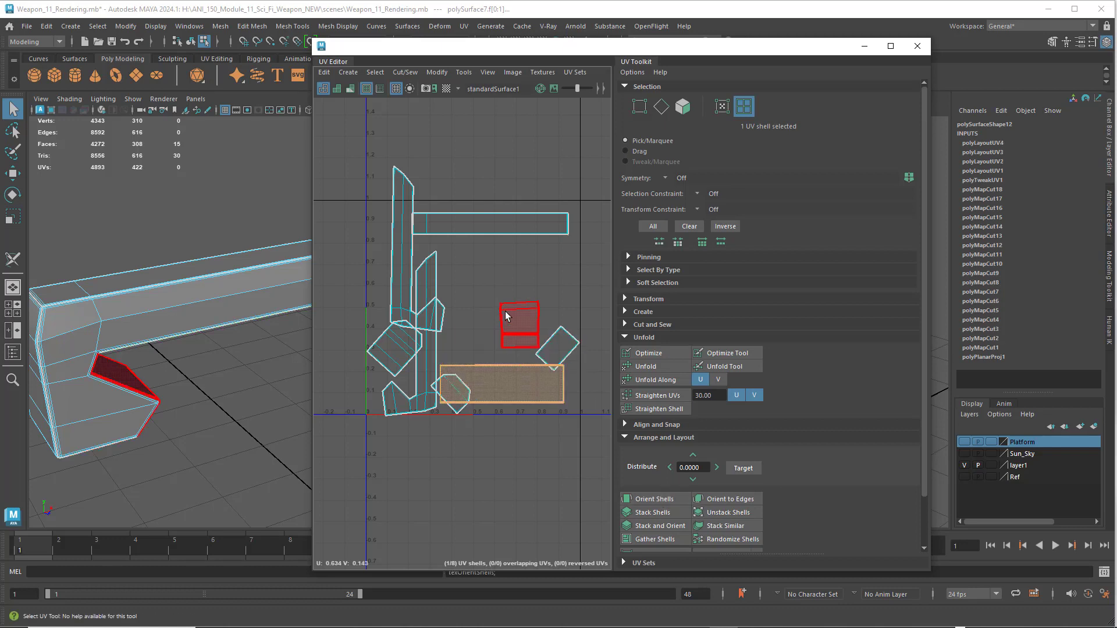
# Step: Orient the shell of the hook's outer end face to the UV axes and move it left, outside the UV tile
pyautogui.keyDown('alt'); pyautogui.moveTo(505, 312); pyautogui.dragTo(485, 265, button='middle'); pyautogui.keyUp('alt')
pyautogui.click(375, 314)
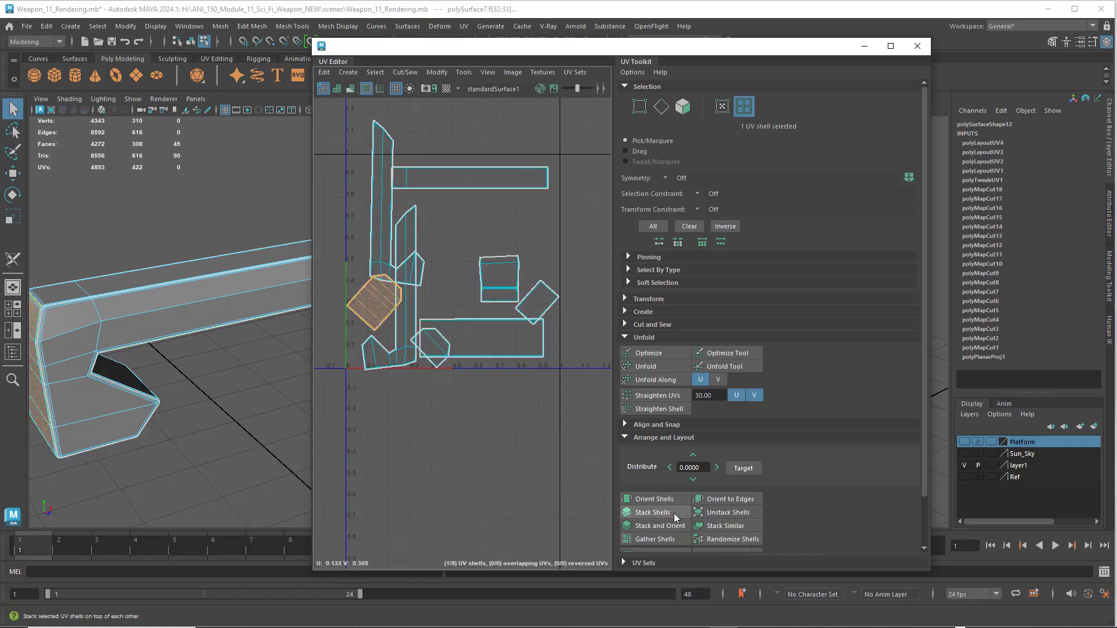
pyautogui.click(663, 501)
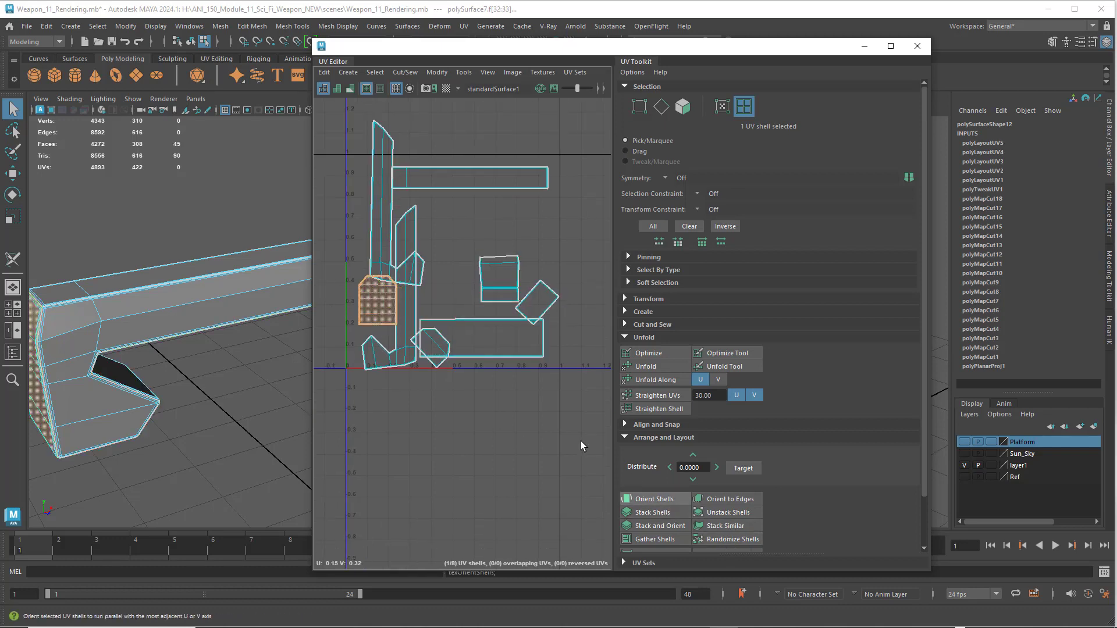
pyautogui.click(377, 298)
pyautogui.press('w')
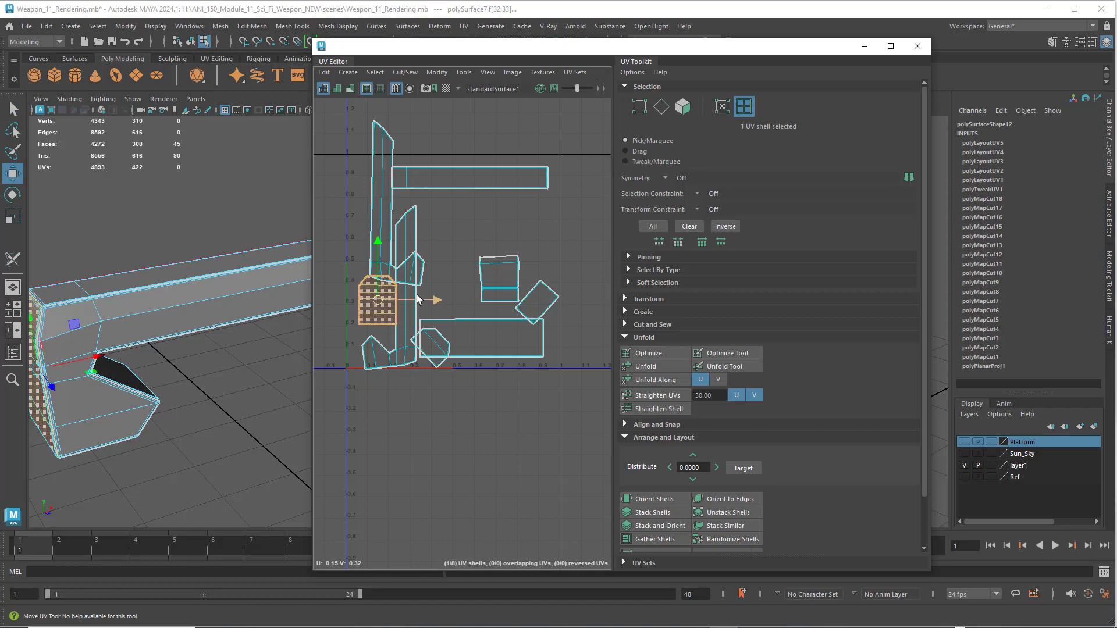
pyautogui.moveTo(423, 301); pyautogui.dragTo(361, 301)
# Step: Rotate the two hooked side shells about a quarter turn to lie lengthwise, and orient the second one to the UV axes
pyautogui.click(381, 212)
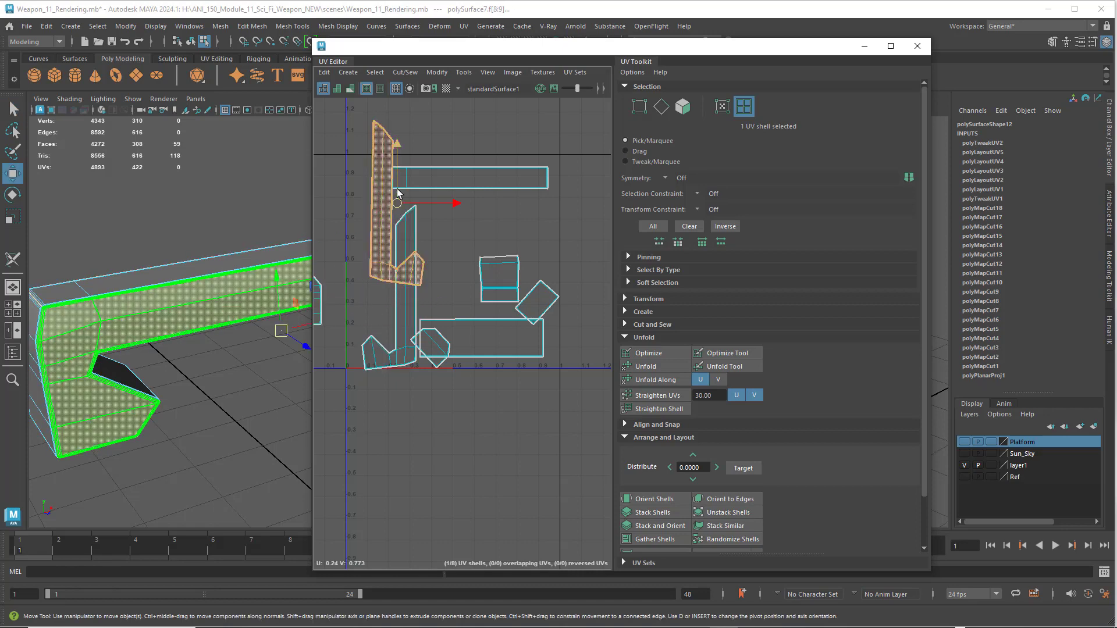
pyautogui.press('e')
pyautogui.moveTo(423, 150); pyautogui.dragTo(473, 234)
pyautogui.click(404, 308)
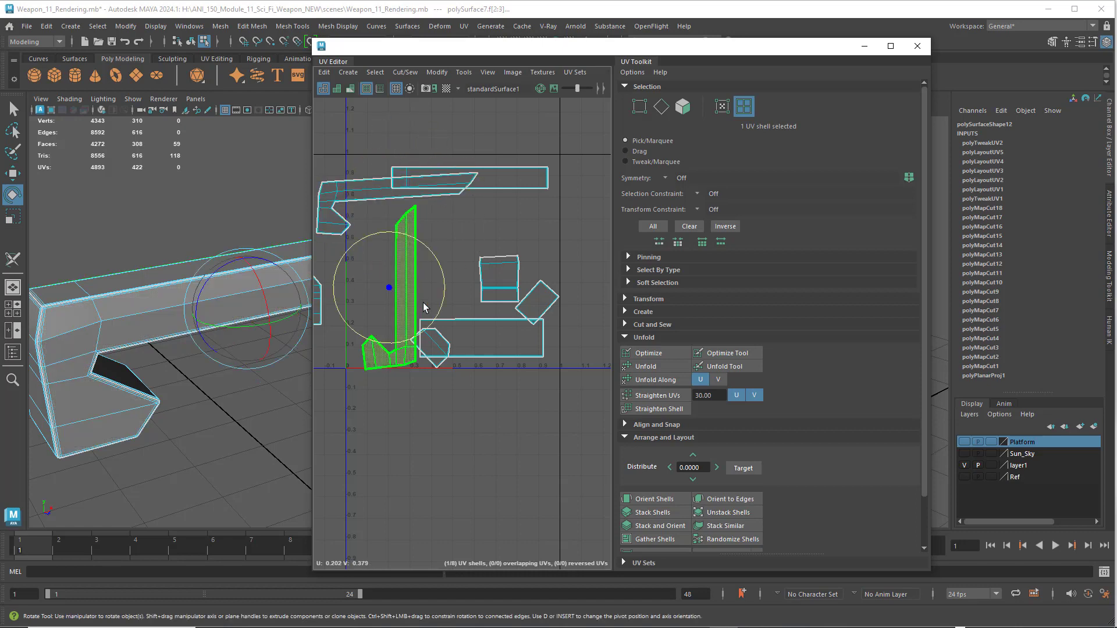
pyautogui.moveTo(424, 303); pyautogui.dragTo(338, 248)
pyautogui.click(657, 499)
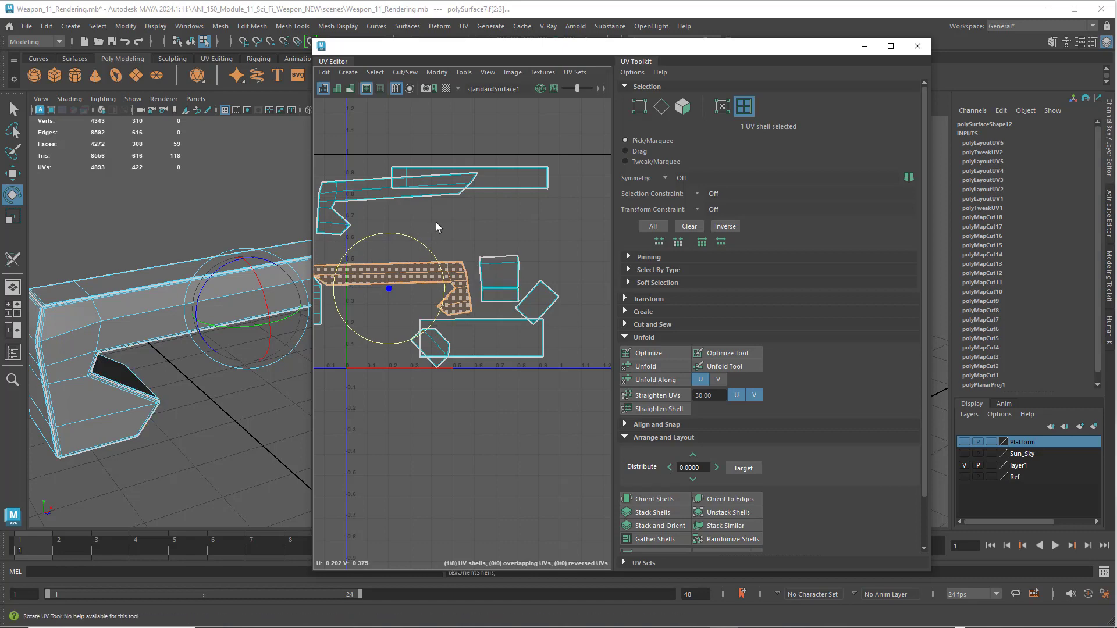
# Step: Orient the first hooked shell parallel to the U axis, lying lengthwise, and move it just below the long bar shell
pyautogui.click(381, 194)
pyautogui.click(662, 498)
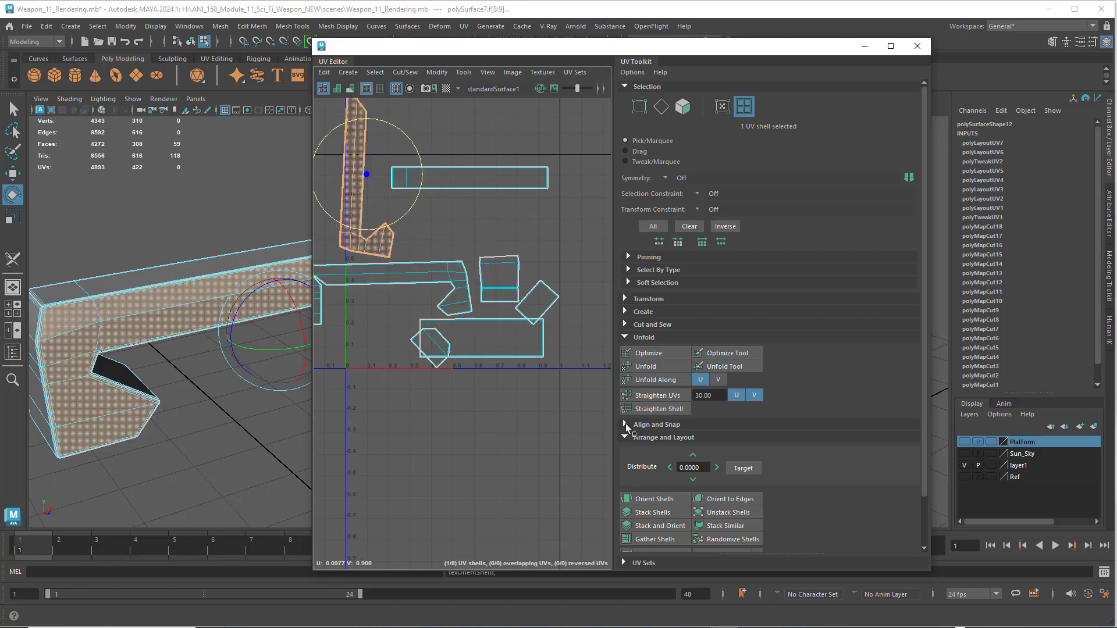
pyautogui.moveTo(410, 138); pyautogui.dragTo(442, 284)
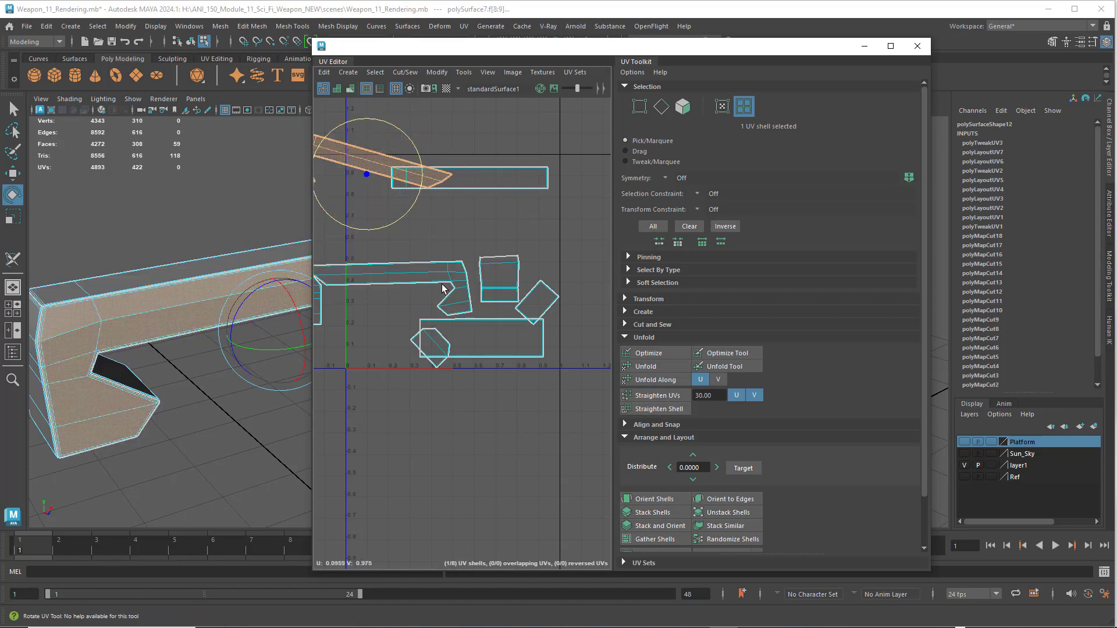
pyautogui.click(658, 500)
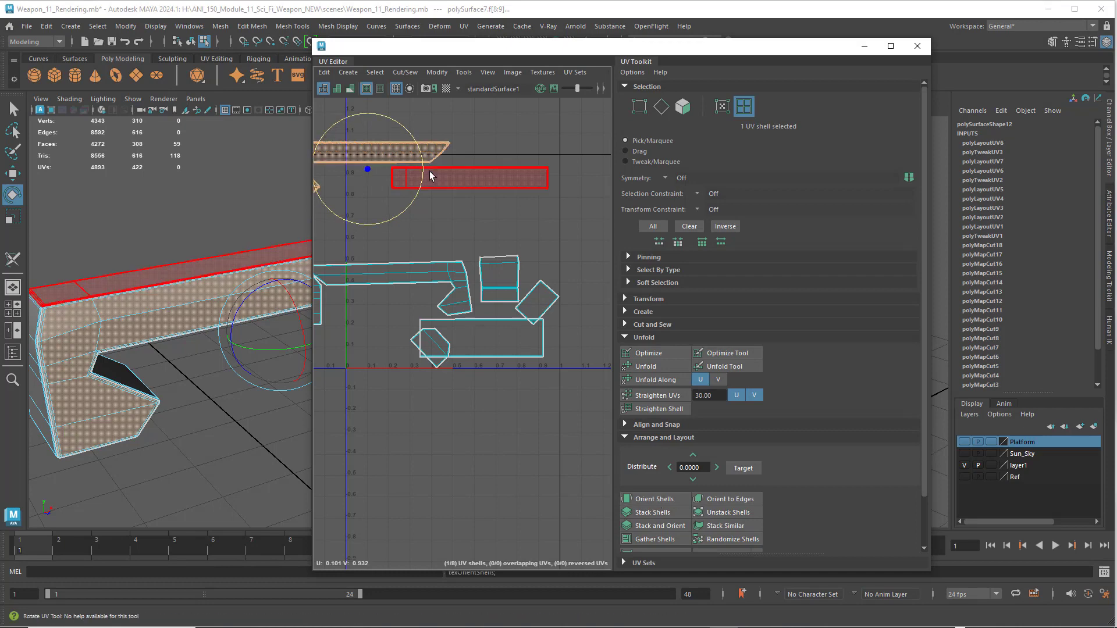
pyautogui.press('w')
pyautogui.moveTo(369, 159); pyautogui.dragTo(425, 215)
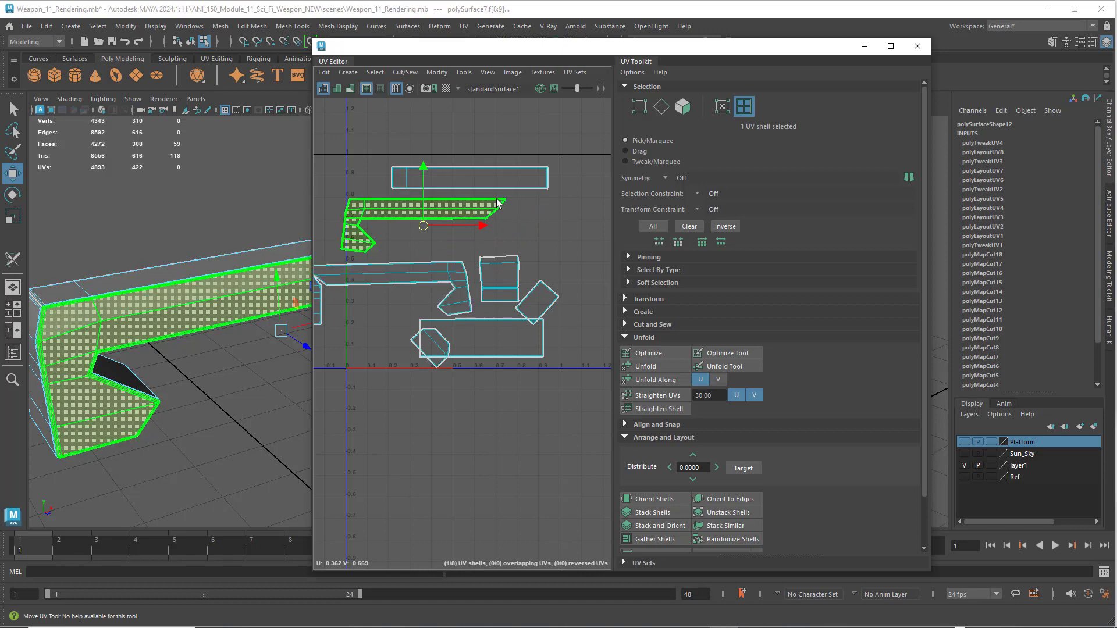
# Step: Orient the remaining small shells, including the two-panel, small rectangular and chamfered ones, parallel to the UV axes, one at a time
pyautogui.click(483, 179)
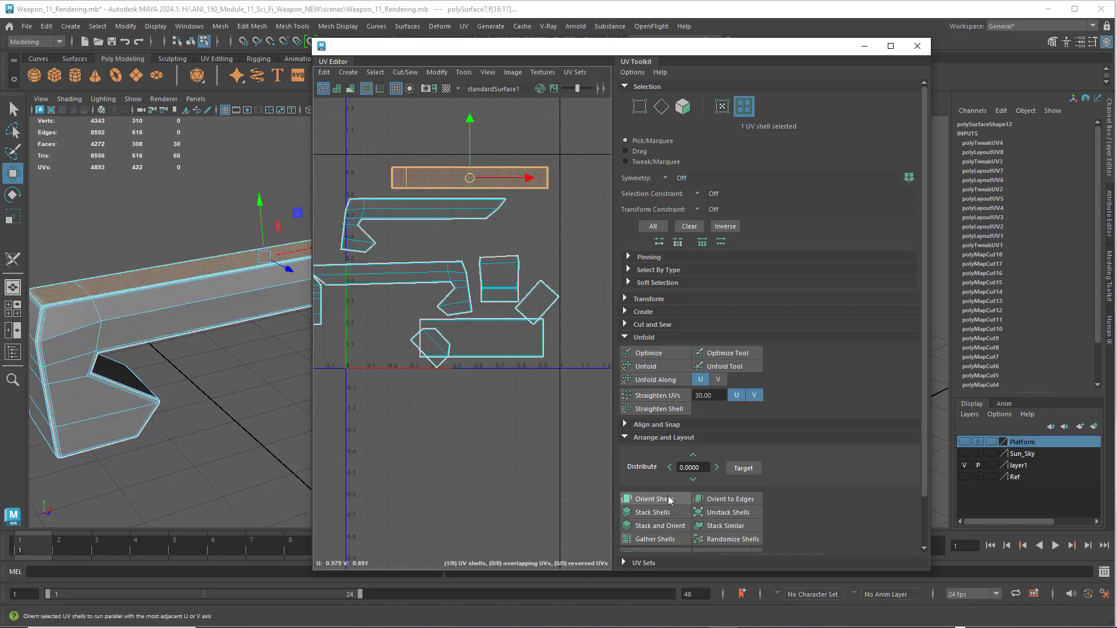
pyautogui.click(501, 272)
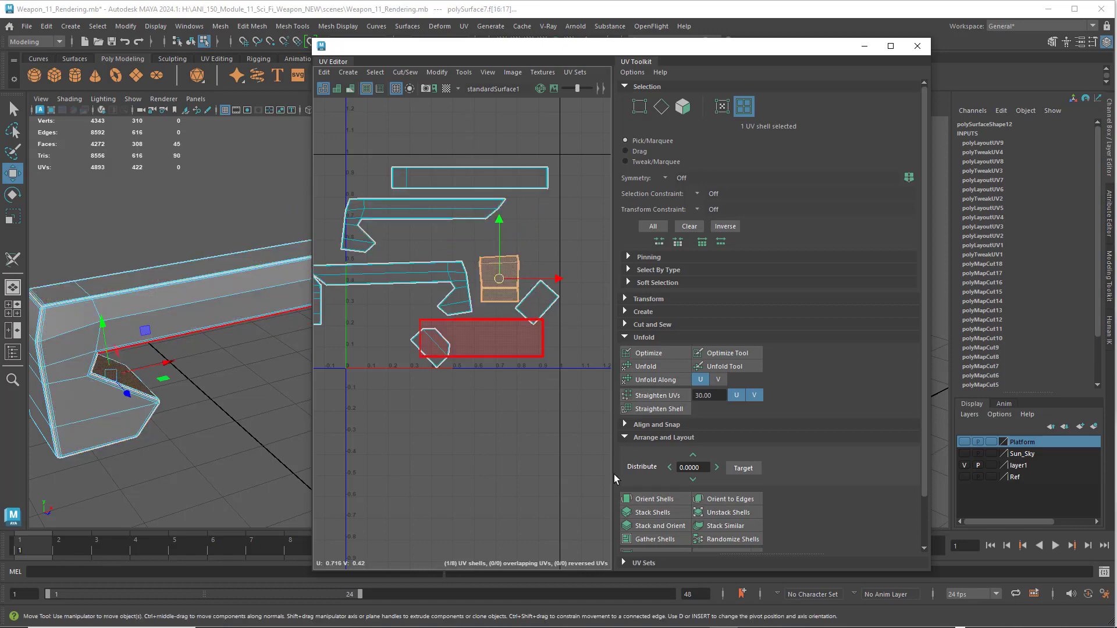
pyautogui.click(536, 302)
pyautogui.click(658, 500)
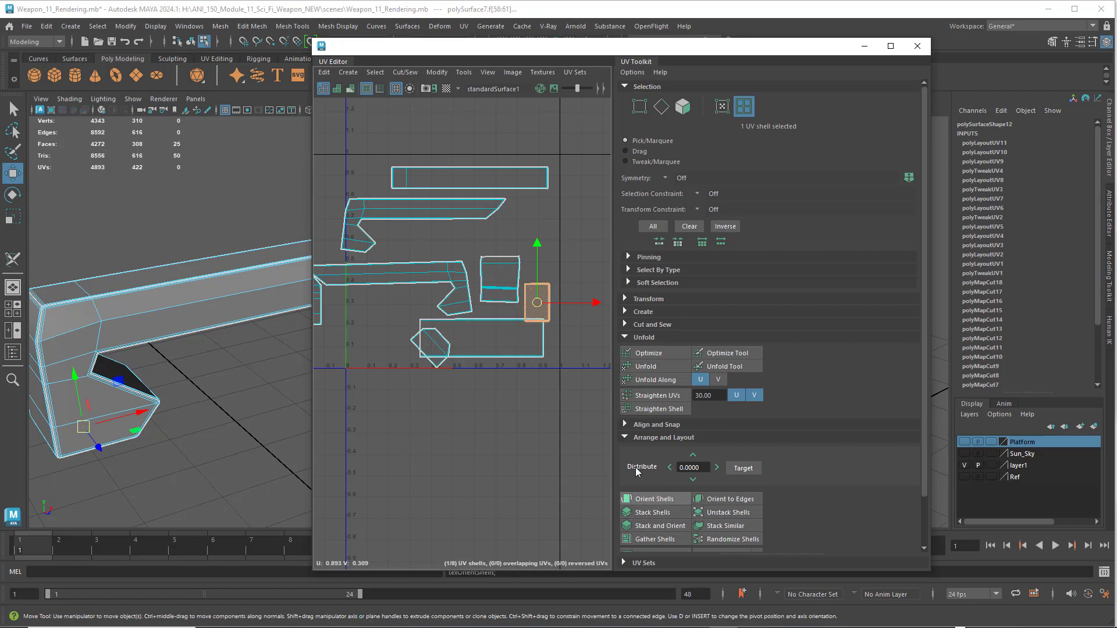
pyautogui.click(493, 344)
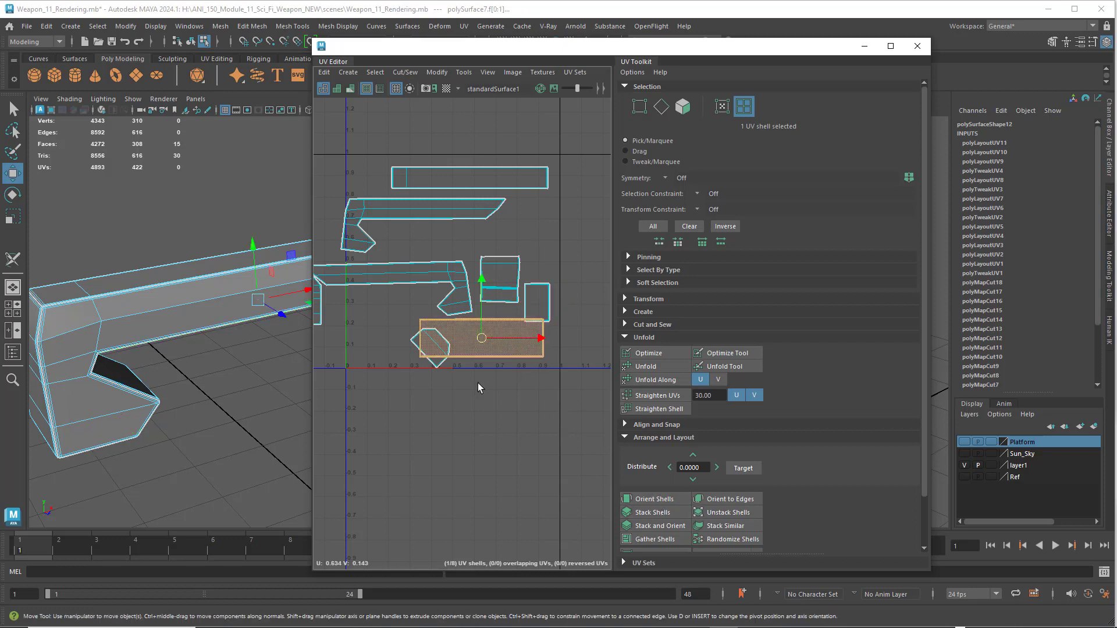
pyautogui.click(440, 368)
pyautogui.click(650, 499)
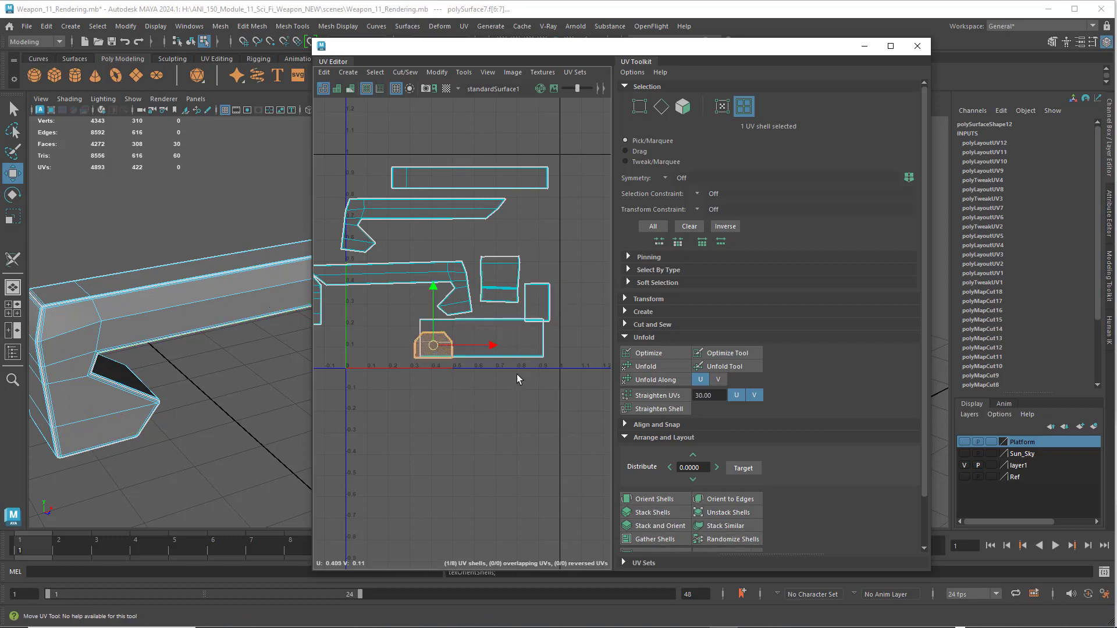
# Step: Shift the long bar shell left and up near the tile's upper edge, and move the first hooked shell right beneath it
pyautogui.scroll(-3, 516, 375)
pyautogui.press('super')
pyautogui.press('super')
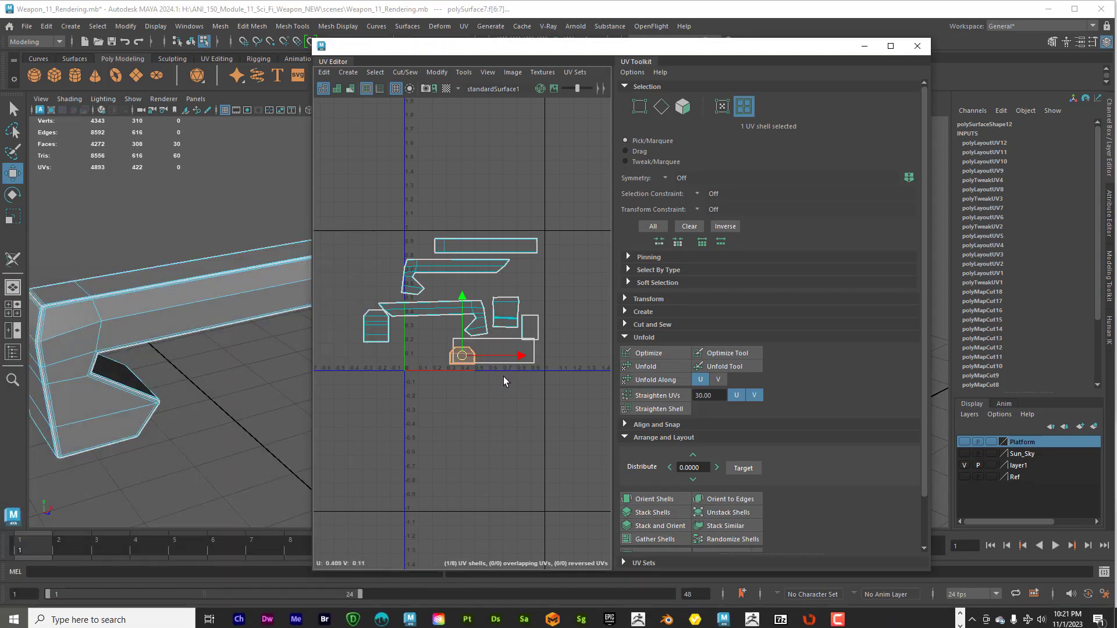
pyautogui.scroll(3, 503, 374)
pyautogui.keyDown('alt'); pyautogui.moveTo(475, 350); pyautogui.dragTo(459, 420, button='middle'); pyautogui.keyUp('alt')
pyautogui.click(490, 282)
pyautogui.moveTo(490, 282); pyautogui.dragTo(464, 270)
pyautogui.click(445, 317)
pyautogui.moveTo(444, 317); pyautogui.dragTo(473, 313)
# Step: Move the wide rectangular shell and the two-panel shell down below the UV tile to clear space
pyautogui.click(452, 377)
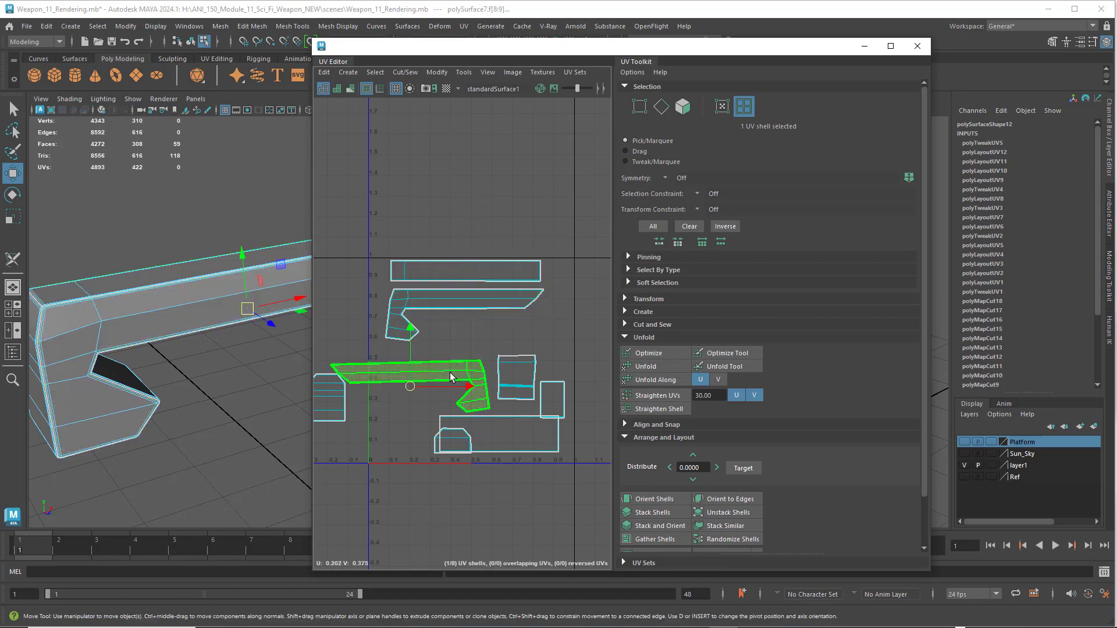
pyautogui.click(498, 444)
pyautogui.moveTo(498, 445); pyautogui.dragTo(480, 524)
pyautogui.click(516, 377)
pyautogui.moveTo(516, 377); pyautogui.dragTo(564, 485)
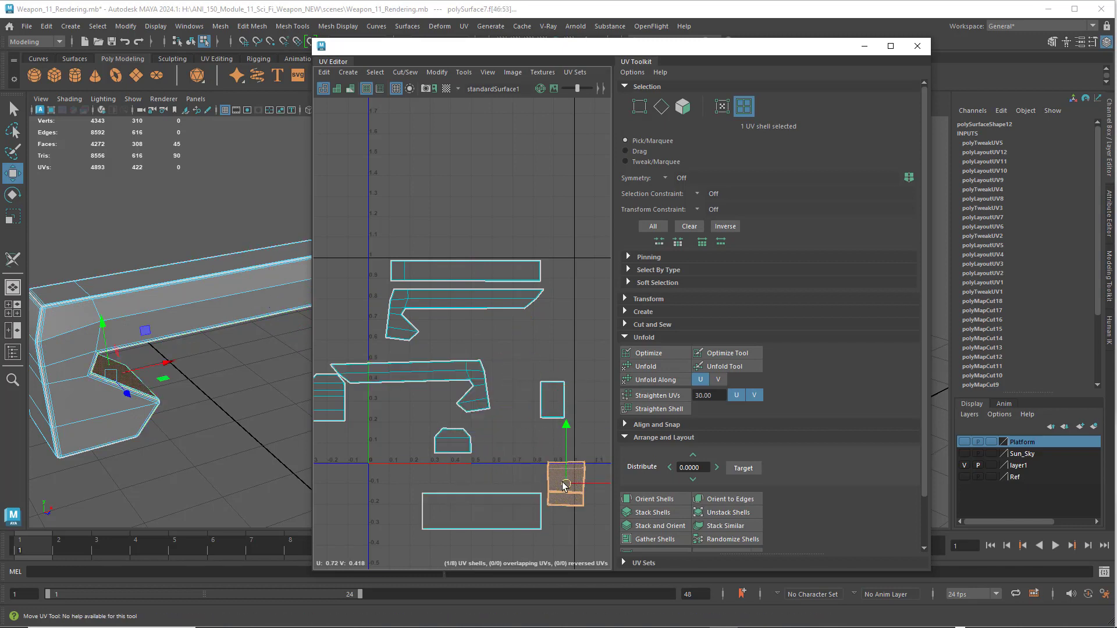
# Step: Nest the second hooked shell beneath the first inside the tile, shifting the first one left to the tile's edge
pyautogui.click(412, 387)
pyautogui.moveTo(412, 386); pyautogui.dragTo(495, 342)
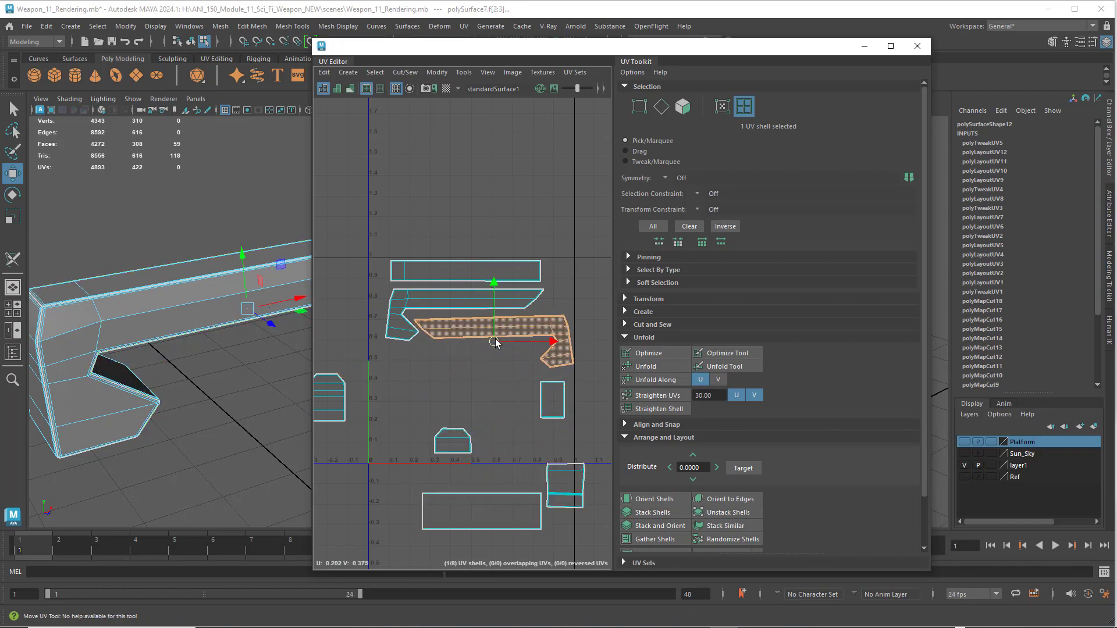
pyautogui.scroll(3, 499, 349)
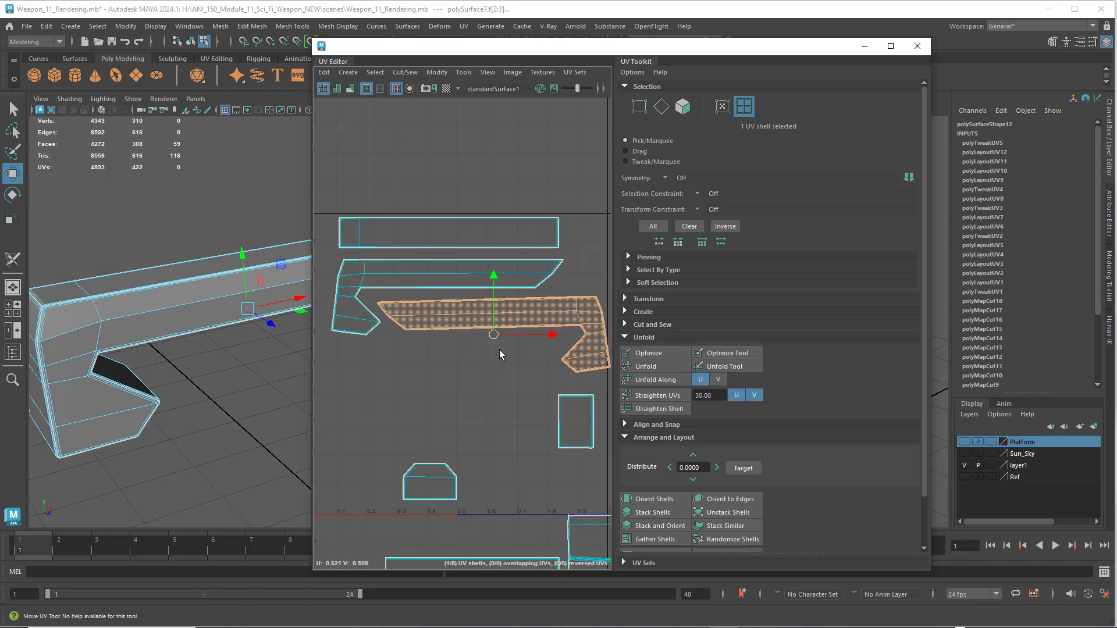
pyautogui.keyDown('alt'); pyautogui.moveTo(499, 351); pyautogui.dragTo(541, 340, button='middle'); pyautogui.keyUp('alt')
pyautogui.click(411, 258)
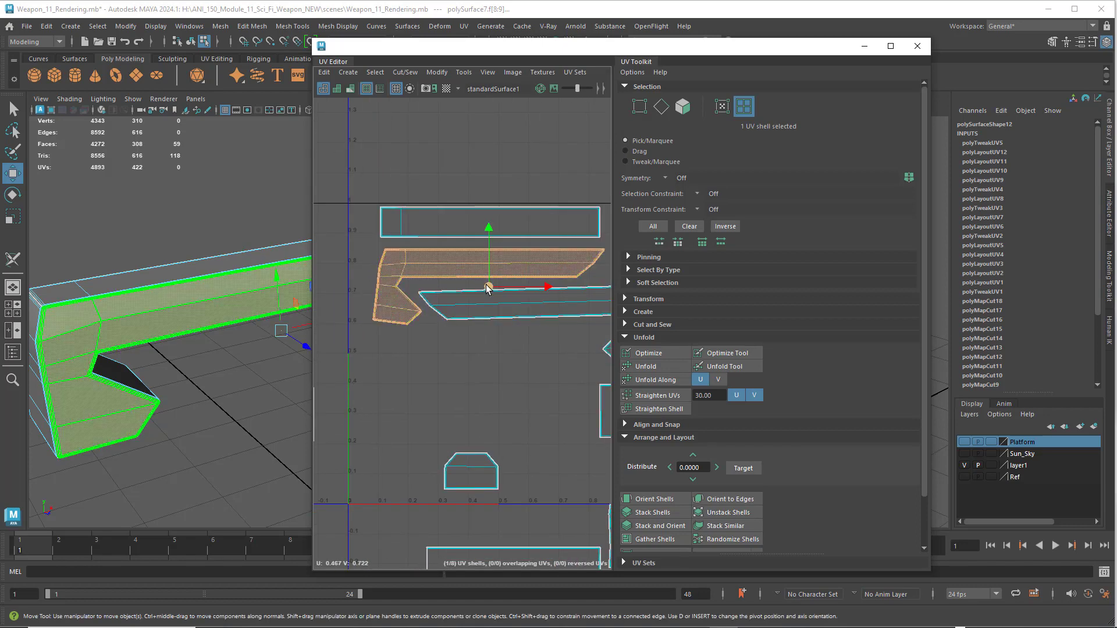
pyautogui.moveTo(488, 290); pyautogui.dragTo(466, 289)
pyautogui.click(512, 306)
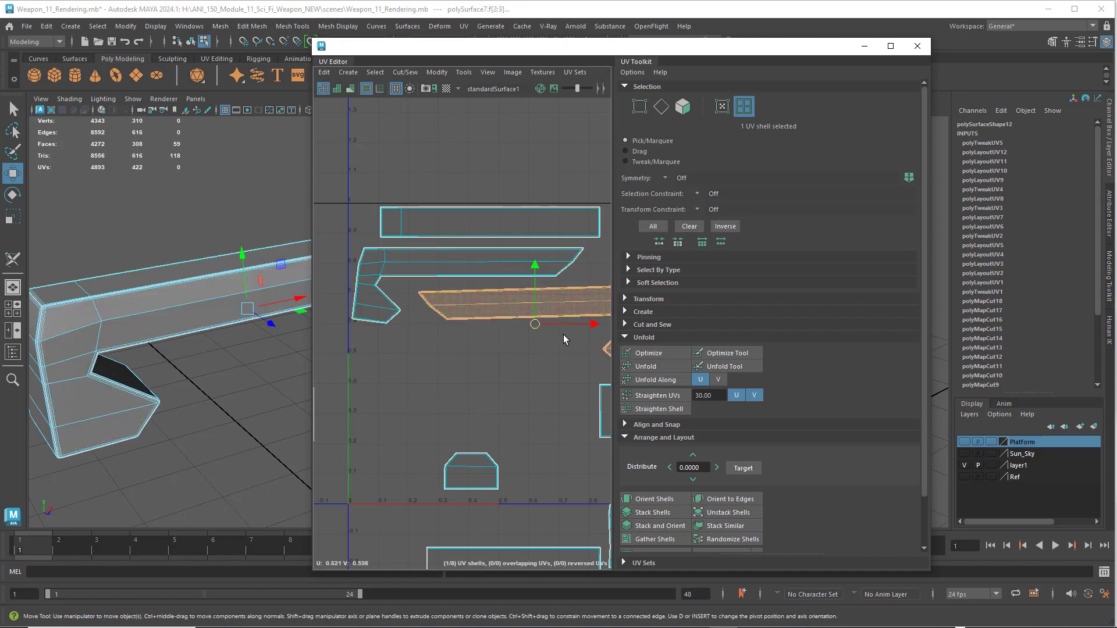
pyautogui.keyDown('alt'); pyautogui.moveTo(559, 335); pyautogui.dragTo(501, 340, button='middle'); pyautogui.keyUp('alt')
pyautogui.moveTo(481, 327); pyautogui.dragTo(465, 324)
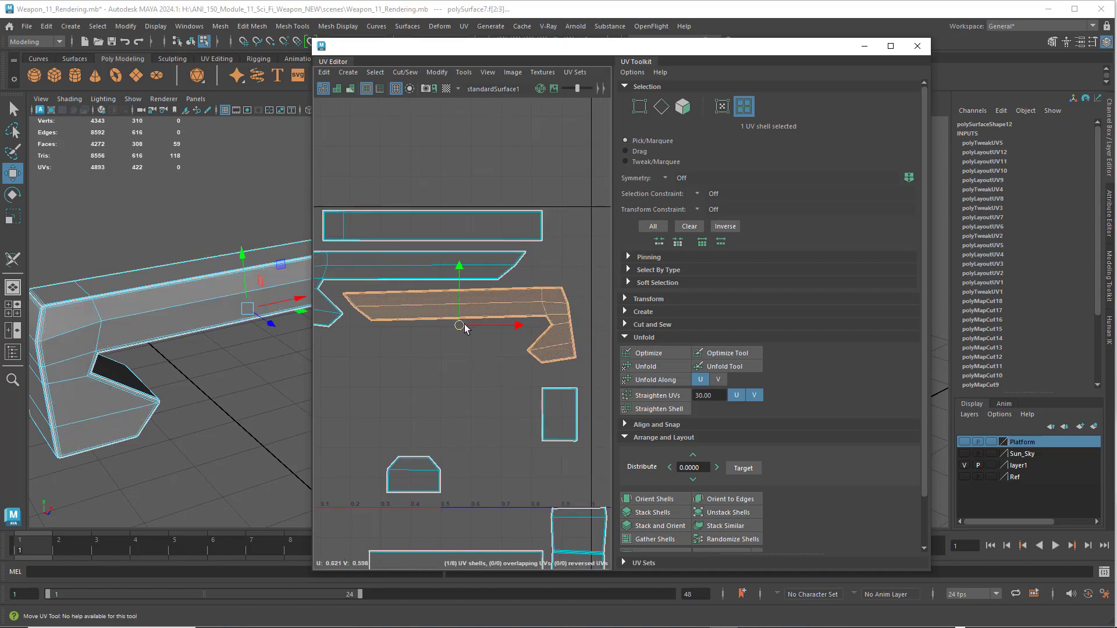
# Step: Place the small rectangular shell and the small chamfered shell side by side beneath the second hooked shell
pyautogui.click(393, 257)
pyautogui.scroll(-2, 412, 297)
pyautogui.keyDown('alt'); pyautogui.moveTo(414, 298); pyautogui.dragTo(440, 300, button='middle'); pyautogui.keyUp('alt')
pyautogui.click(553, 395)
pyautogui.moveTo(553, 395); pyautogui.dragTo(512, 349)
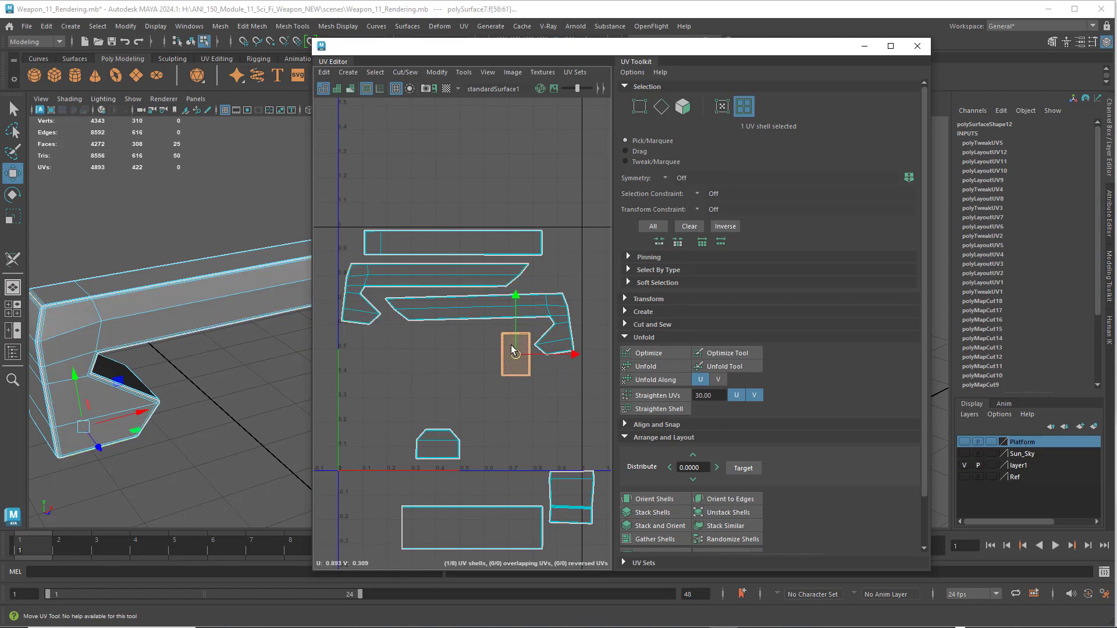
pyautogui.click(438, 447)
pyautogui.moveTo(437, 446); pyautogui.dragTo(459, 354)
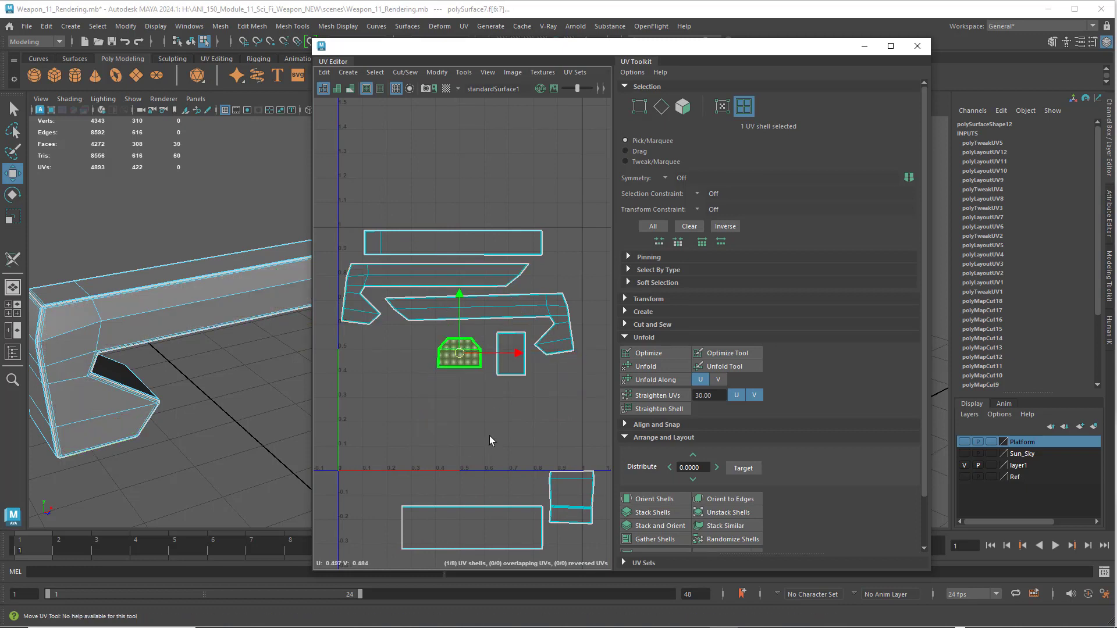
# Step: Move the two-panel shell, the wide rectangular shell and the hook's end-face shell into the free lower part of the UV tile
pyautogui.click(572, 497)
pyautogui.moveTo(571, 497); pyautogui.dragTo(399, 378)
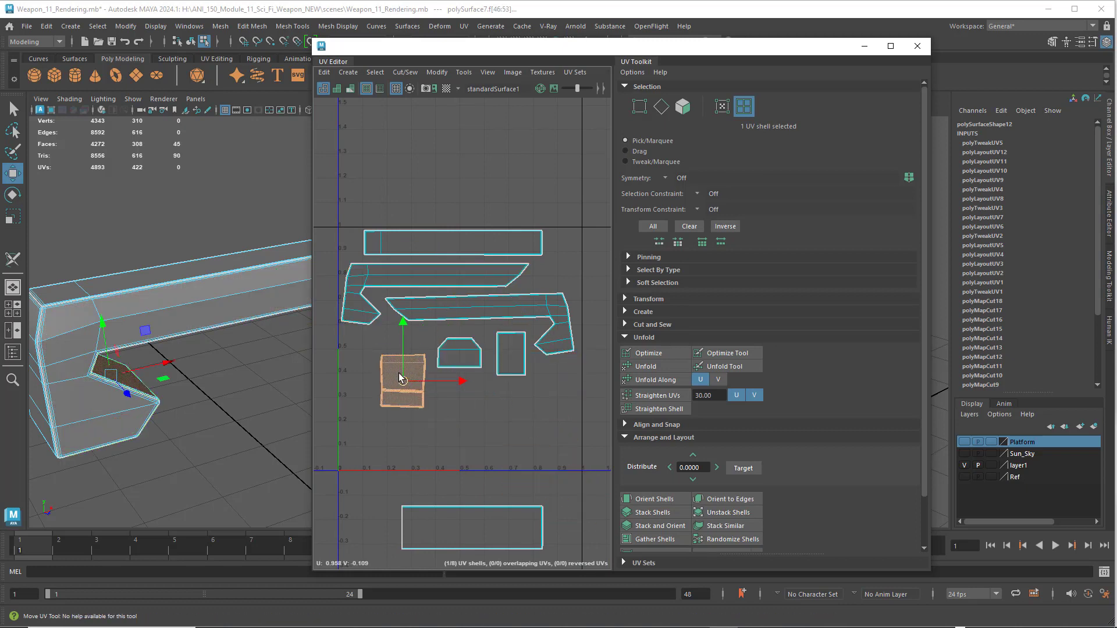
pyautogui.click(465, 509)
pyautogui.moveTo(472, 525); pyautogui.dragTo(510, 409)
pyautogui.scroll(-3, 500, 412)
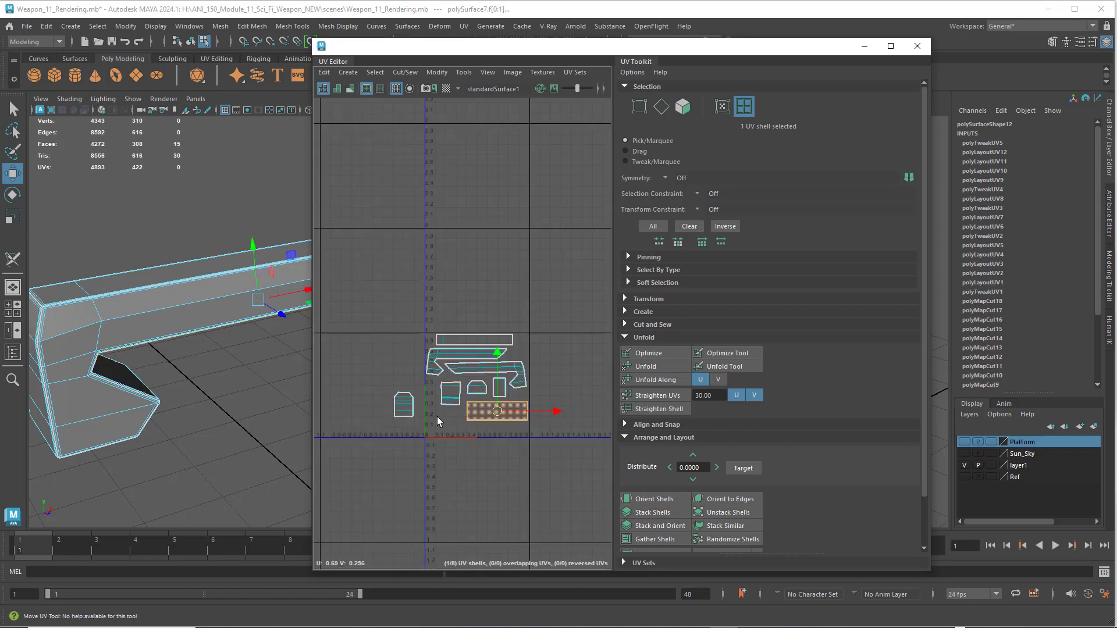
pyautogui.click(403, 411)
pyautogui.moveTo(403, 411); pyautogui.dragTo(456, 423)
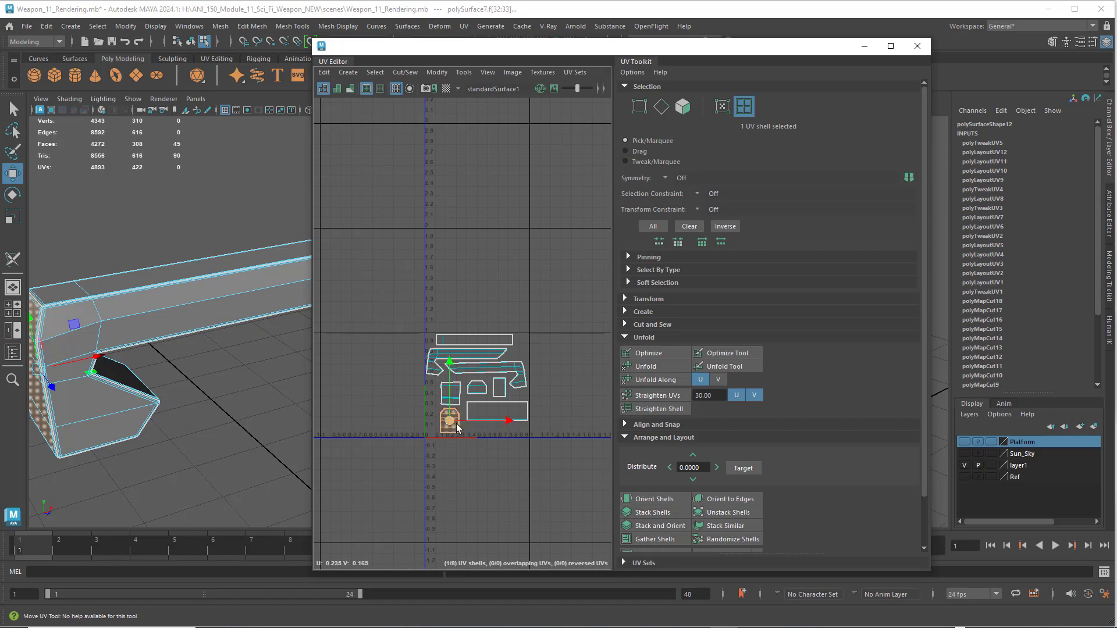
pyautogui.scroll(4, 457, 427)
pyautogui.keyDown('alt'); pyautogui.moveTo(481, 424); pyautogui.dragTo(454, 426, button='middle'); pyautogui.keyUp('alt')
pyautogui.scroll(-4, 454, 416)
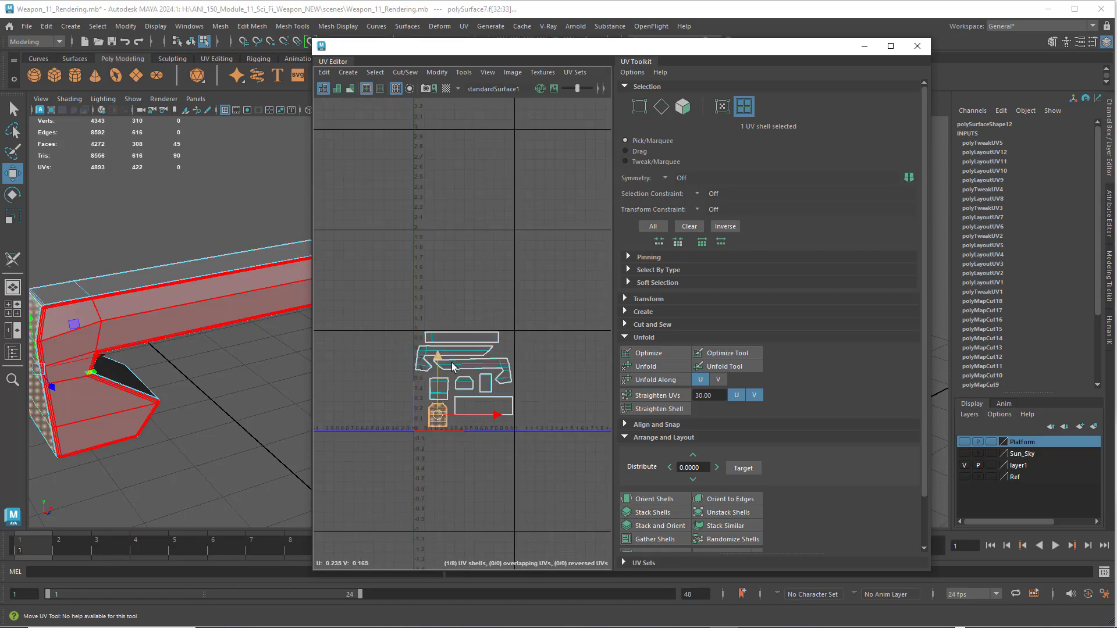
# Step: Select all eight UV shells and move them together one tile to the right, fitting them between U 1 and U 2
pyautogui.scroll(-2, 484, 362)
pyautogui.keyDown('alt'); pyautogui.moveTo(484, 361); pyautogui.dragTo(448, 374, button='middle'); pyautogui.keyUp('alt')
pyautogui.moveTo(476, 444); pyautogui.dragTo(476, 444)
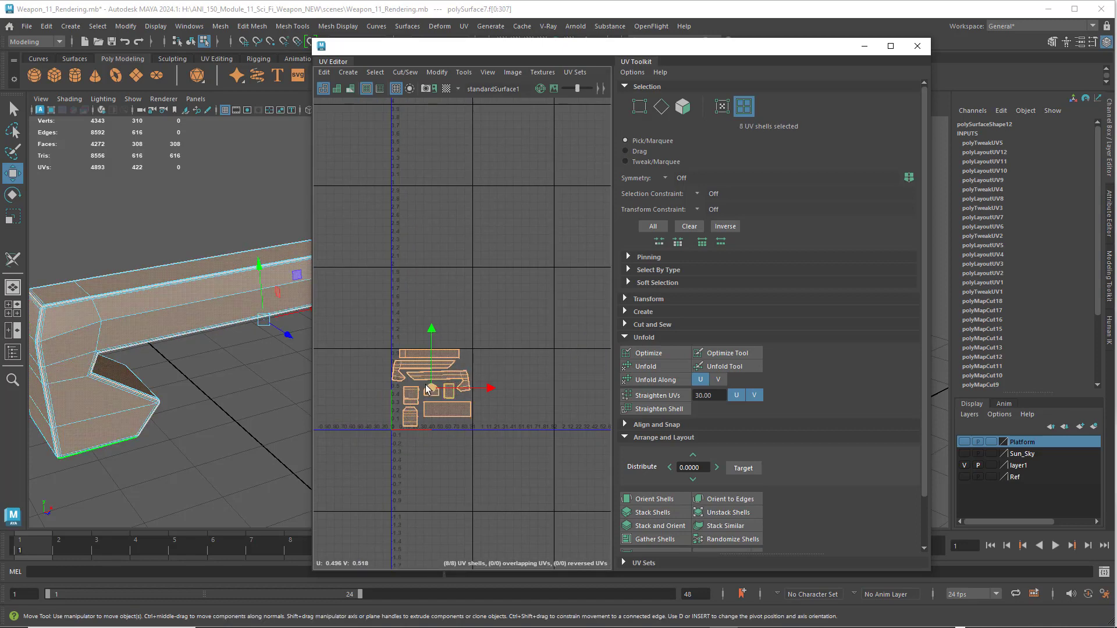
pyautogui.moveTo(426, 397); pyautogui.dragTo(511, 398)
pyautogui.scroll(5, 510, 401)
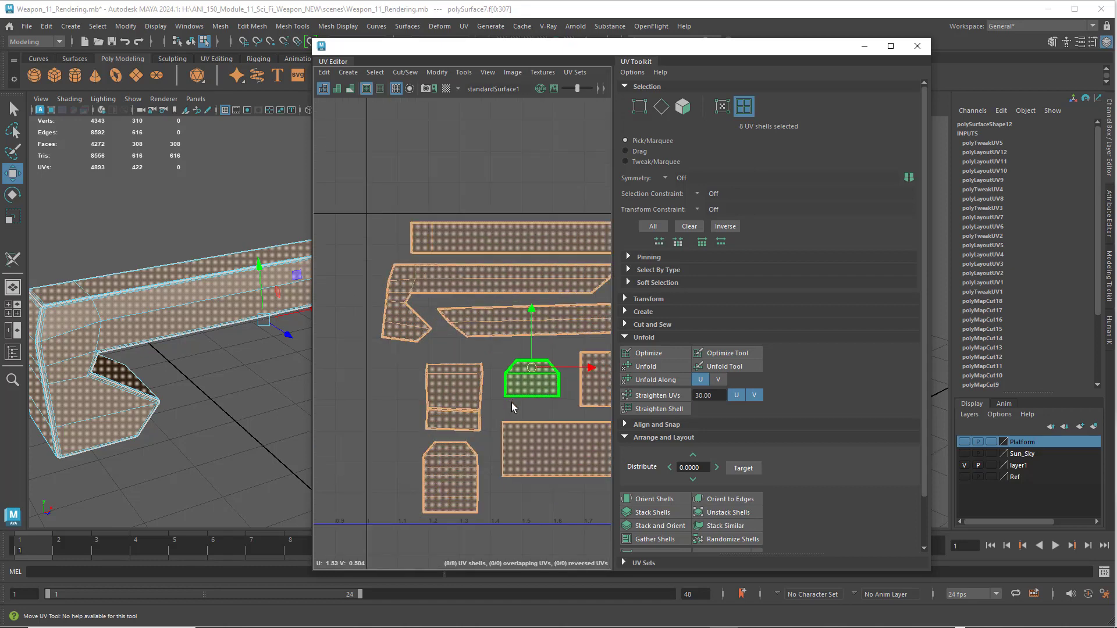
pyautogui.scroll(-2, 505, 395)
pyautogui.keyDown('alt'); pyautogui.moveTo(505, 395); pyautogui.dragTo(442, 378, button='middle'); pyautogui.keyUp('alt')
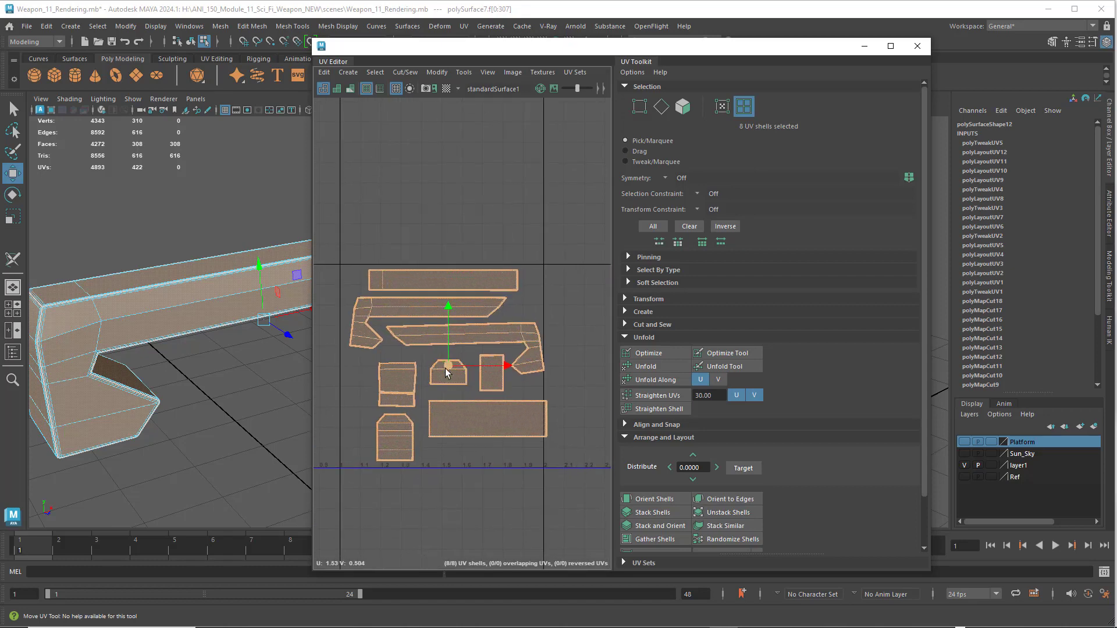
pyautogui.moveTo(438, 372); pyautogui.dragTo(441, 373)
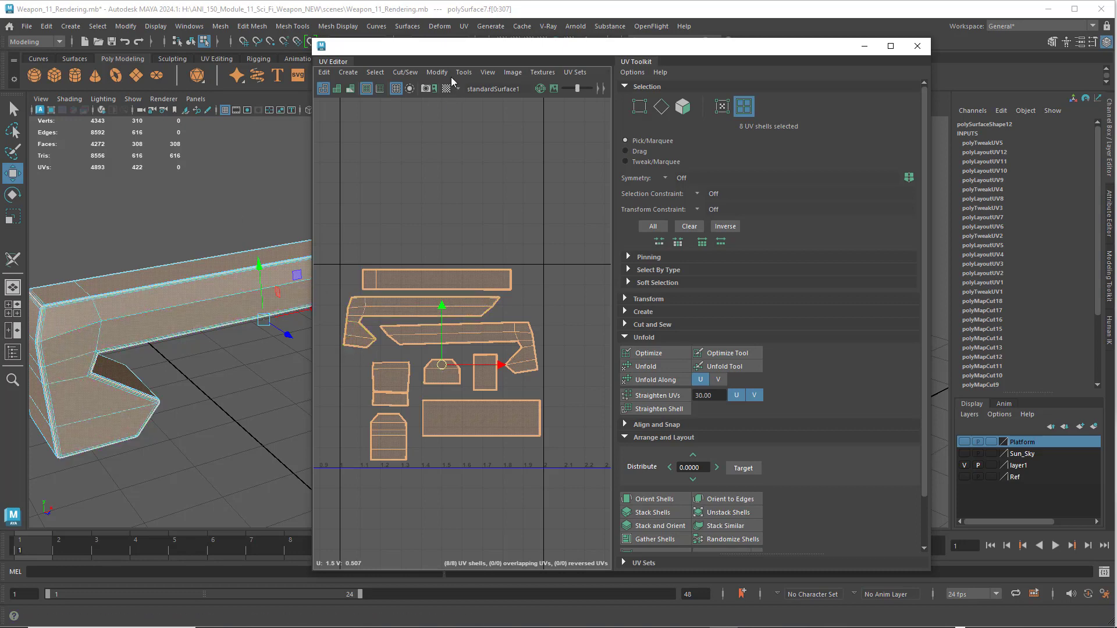
# Step: Close the UV Editor, select the hooked piece as an object and turn off isolation to show the whole weapon
pyautogui.moveTo(454, 47); pyautogui.dragTo(582, 58)
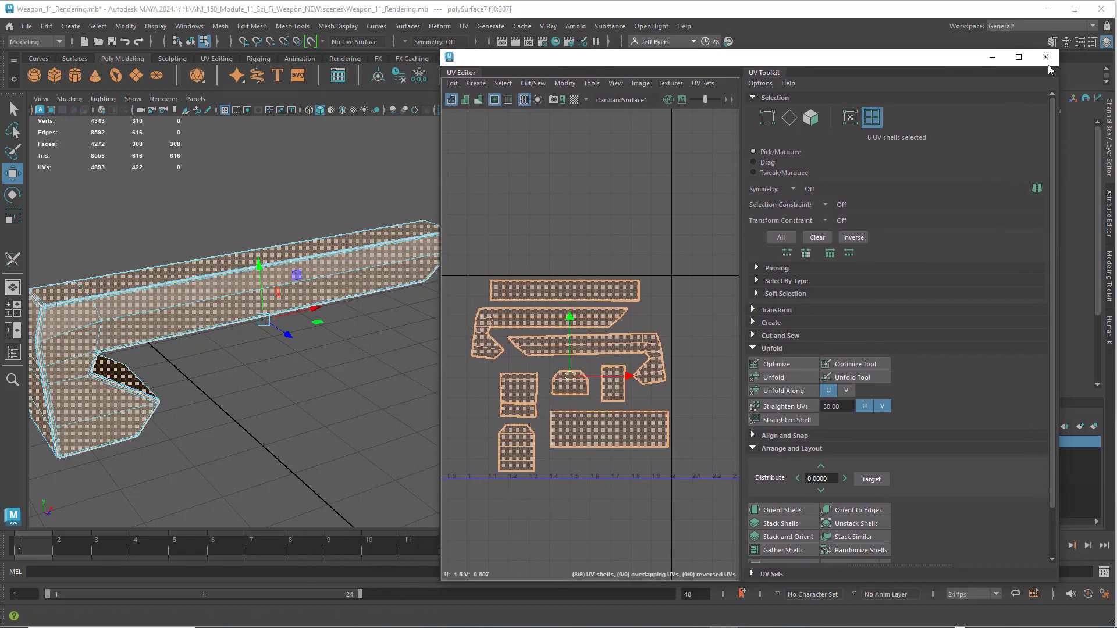
pyautogui.click(1045, 57)
pyautogui.rightClick(246, 278)
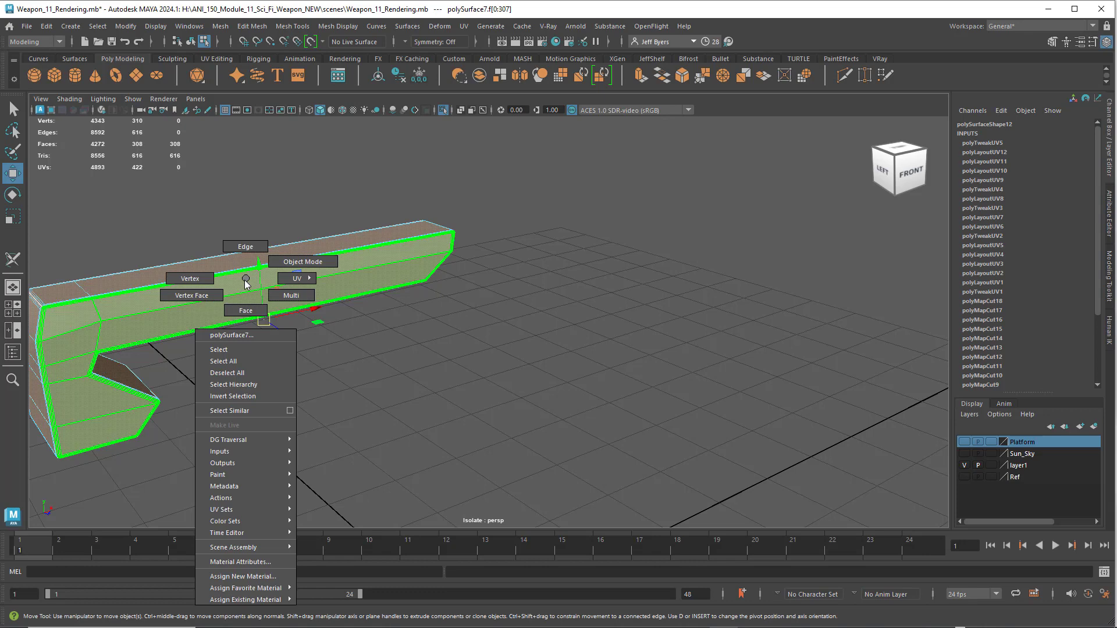
pyautogui.click(235, 351)
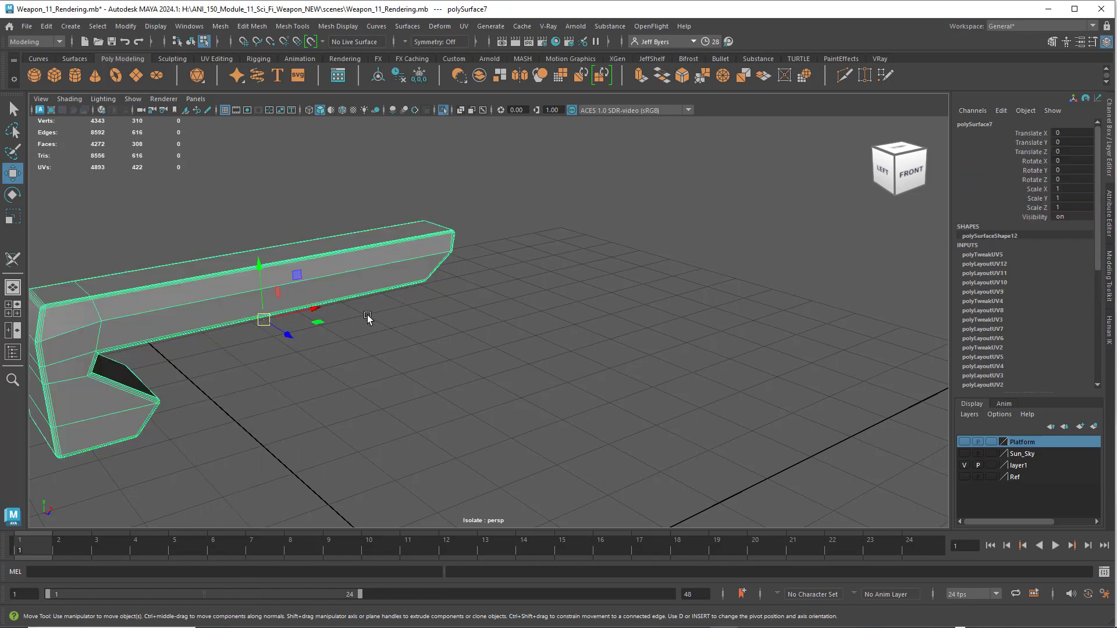
pyautogui.press('1')
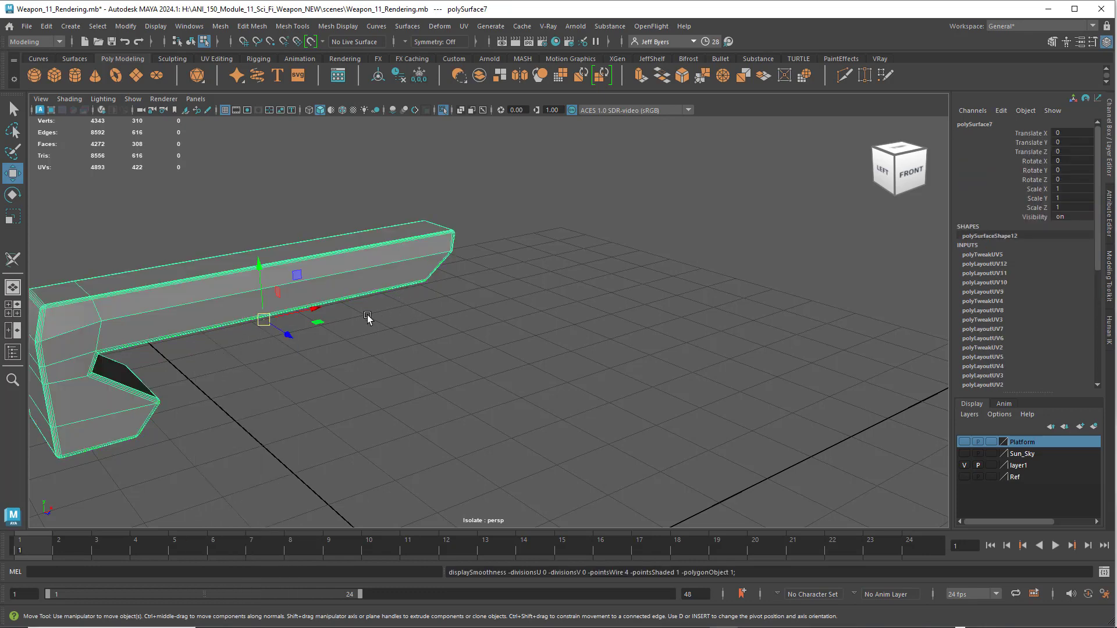
pyautogui.hotkey('ctrl', '1')
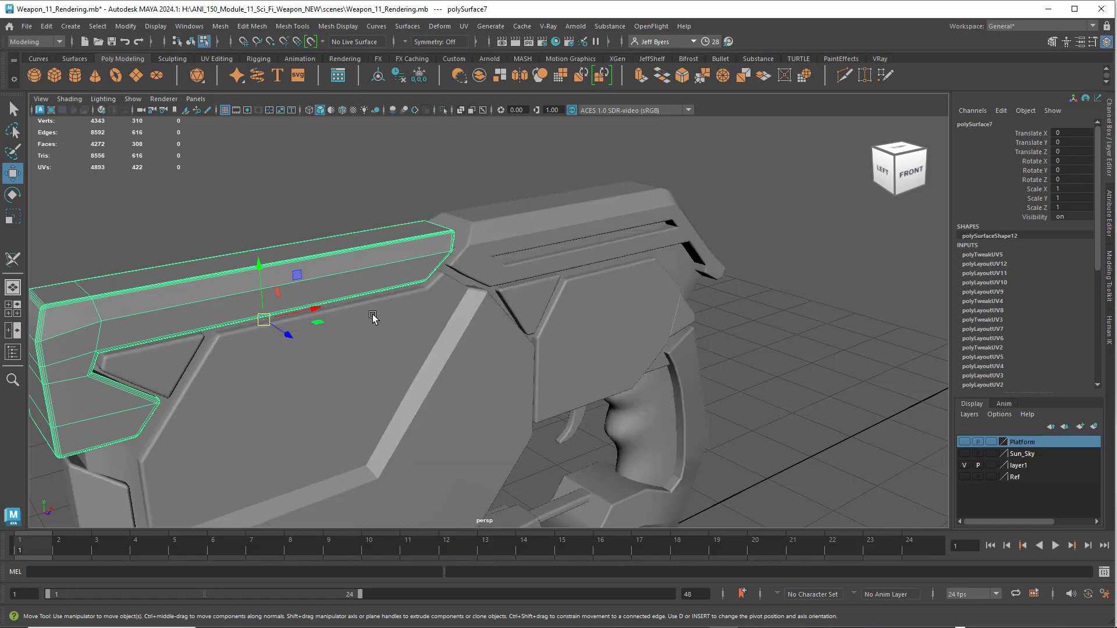
# Step: Select only the hooked upper piece and delete its construction history
pyautogui.scroll(-2, 498, 315)
pyautogui.keyDown('alt'); pyautogui.moveTo(497, 324); pyautogui.dragTo(506, 242); pyautogui.keyUp('alt')
pyautogui.keyDown('alt'); pyautogui.moveTo(486, 292); pyautogui.dragTo(480, 294); pyautogui.keyUp('alt')
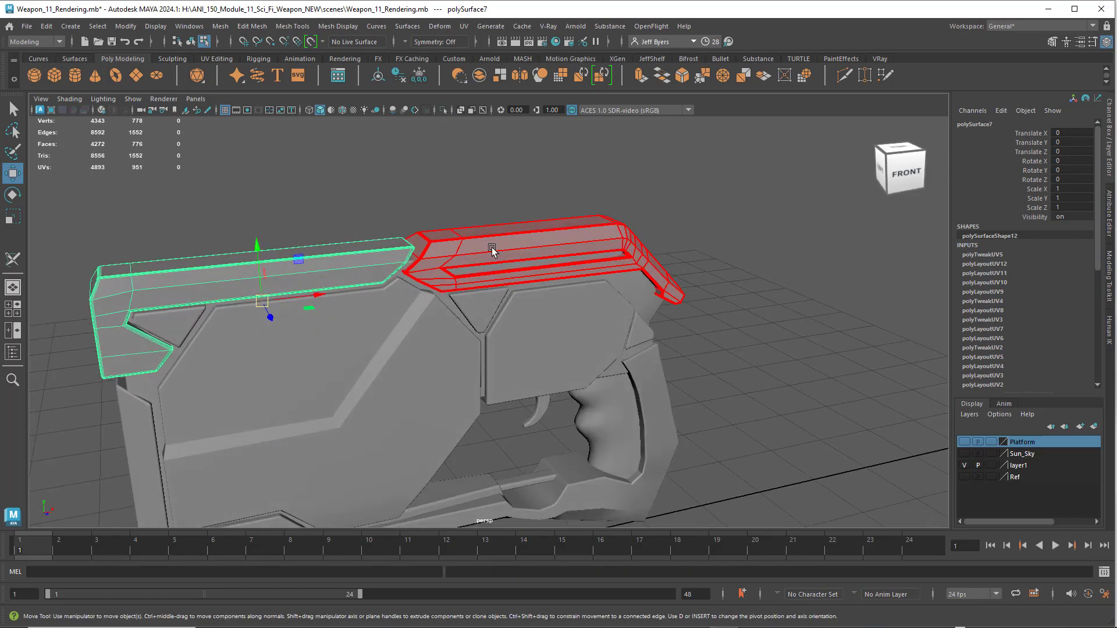
pyautogui.moveTo(481, 294); pyautogui.dragTo(472, 316, button='right')
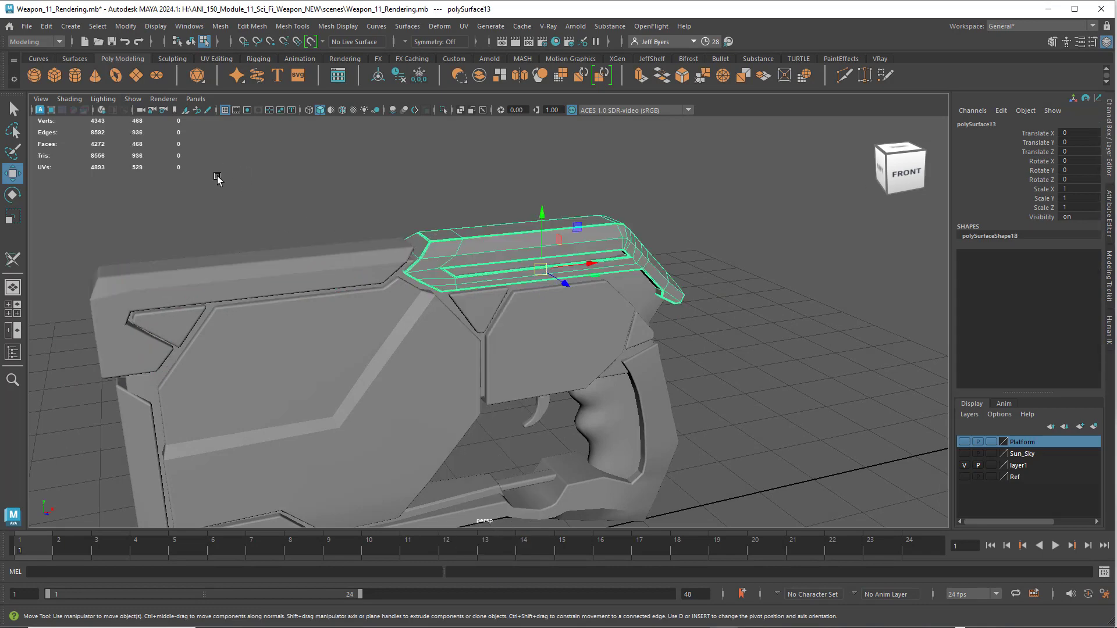
pyautogui.keyDown('shift'); pyautogui.click(256, 289); pyautogui.keyUp('shift')
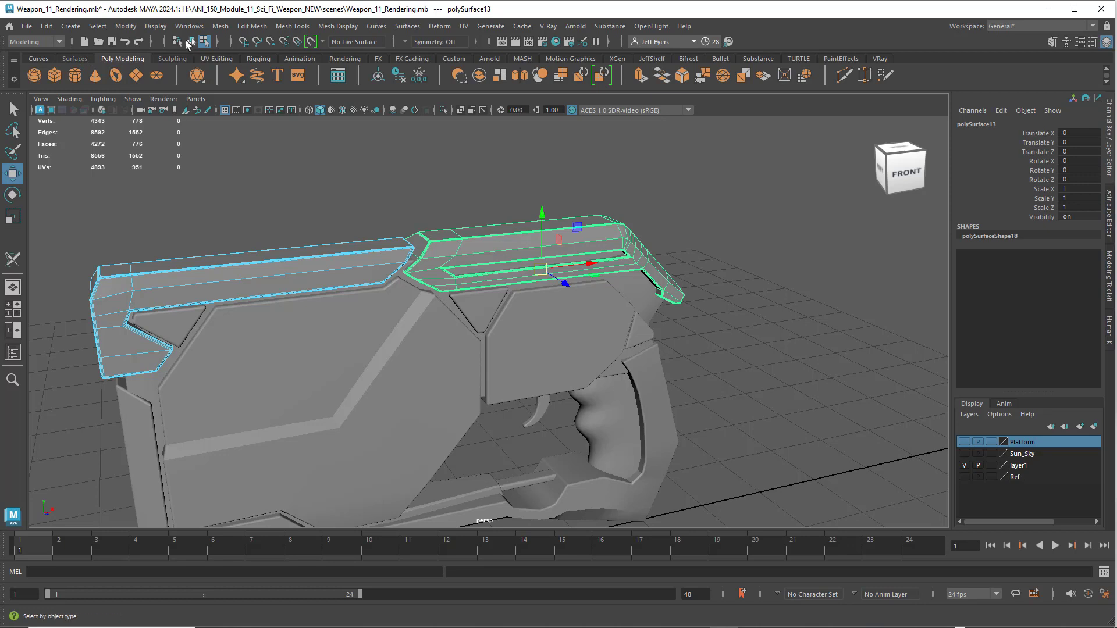
pyautogui.click(190, 42)
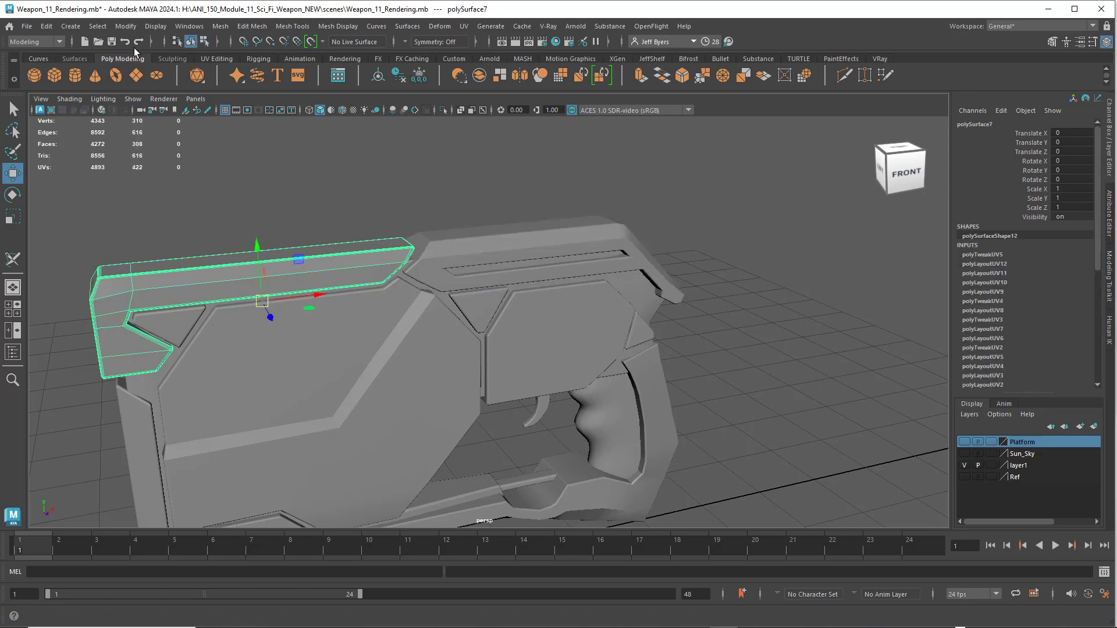
pyautogui.hotkey('alt', 'shift', 'd')
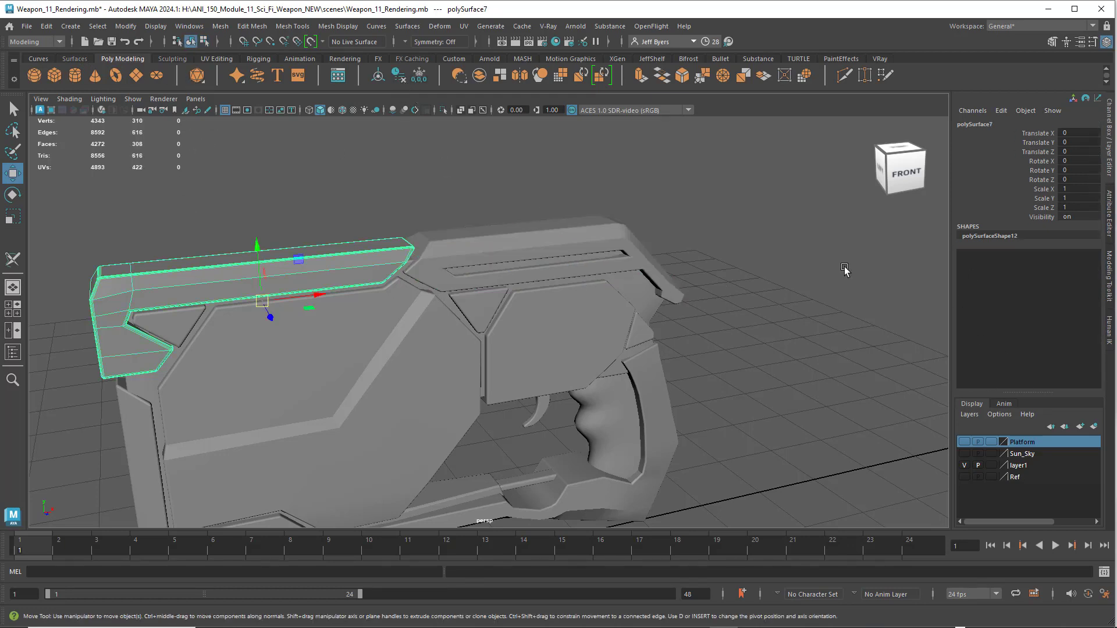
# Step: Select the slotted upper piece beside the hooked piece and isolate it in the view
pyautogui.click(503, 266)
pyautogui.keyDown('alt'); pyautogui.moveTo(467, 271); pyautogui.dragTo(395, 283, button='middle'); pyautogui.keyUp('alt')
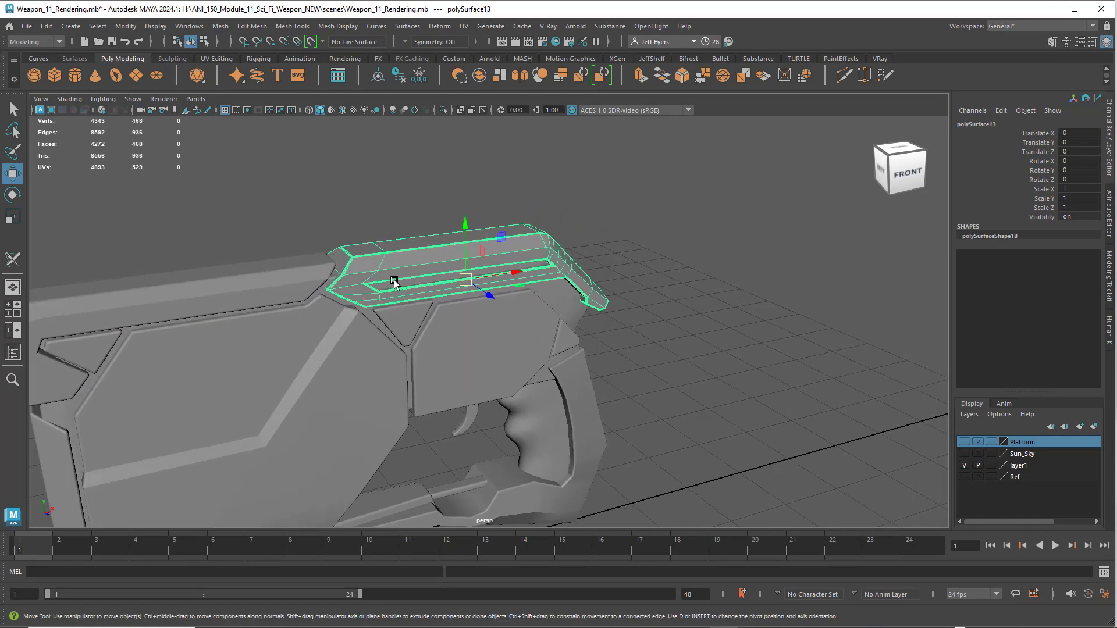
pyautogui.hotkey('ctrl', '1')
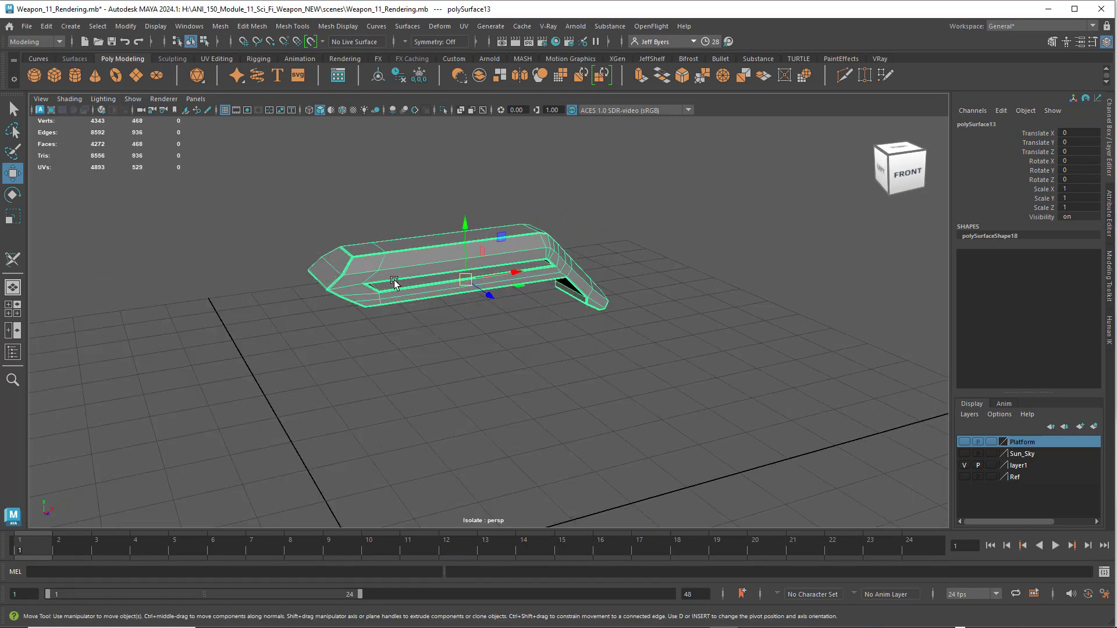
pyautogui.keyDown('alt'); pyautogui.moveTo(402, 283); pyautogui.dragTo(415, 275); pyautogui.keyUp('alt')
pyautogui.scroll(5, 415, 275)
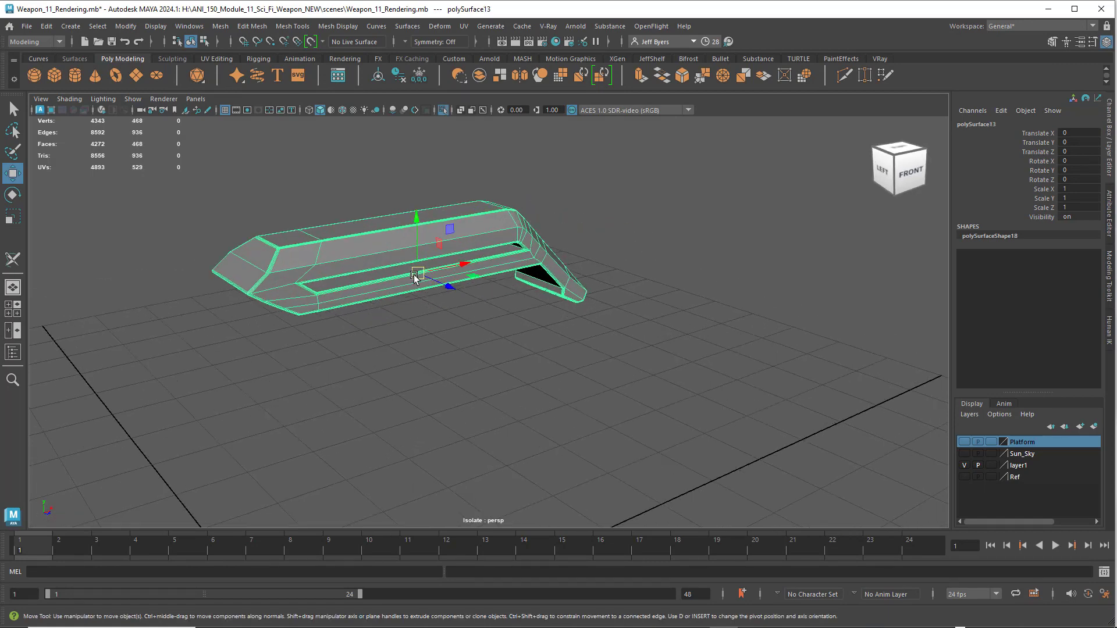
pyautogui.keyDown('alt'); pyautogui.moveTo(354, 261); pyautogui.dragTo(494, 301, button='middle'); pyautogui.keyUp('alt')
pyautogui.rightClick(406, 254)
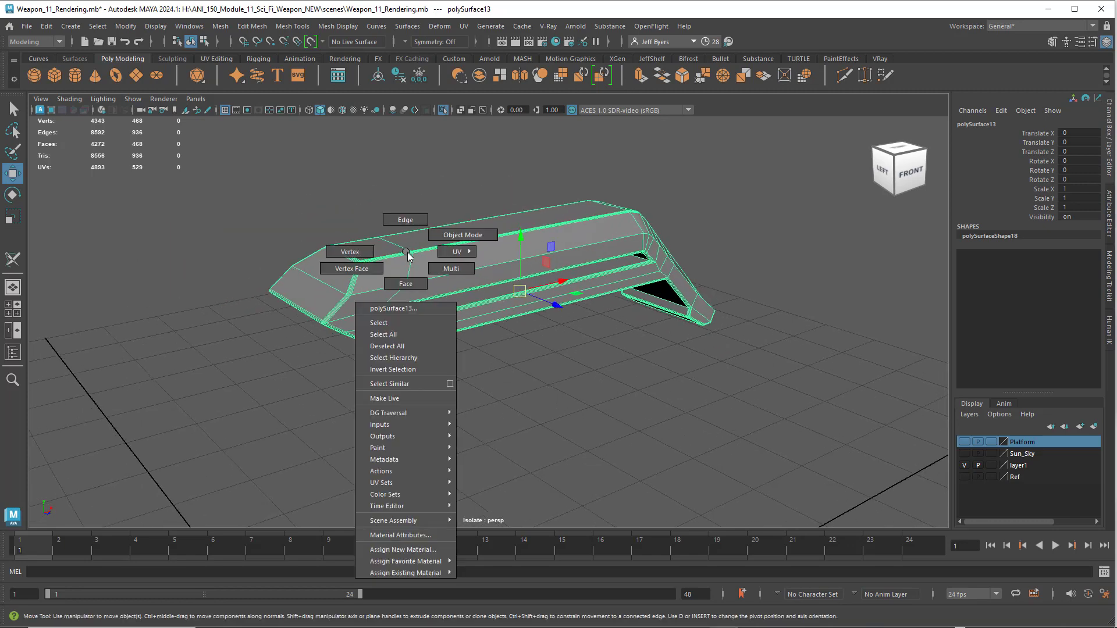
pyautogui.click(418, 223)
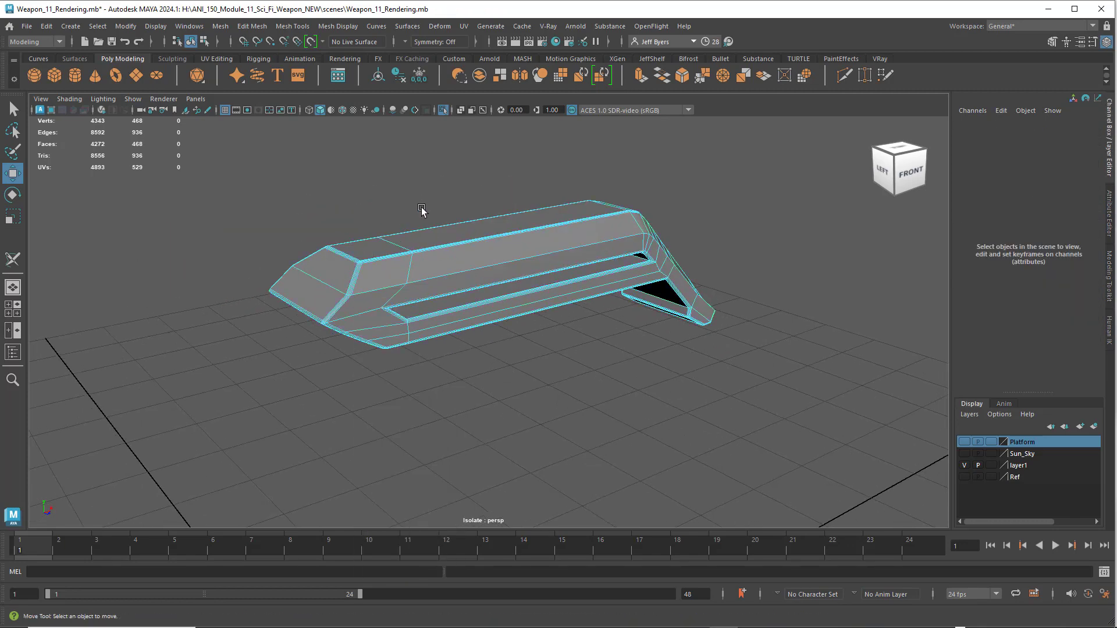
pyautogui.click(463, 27)
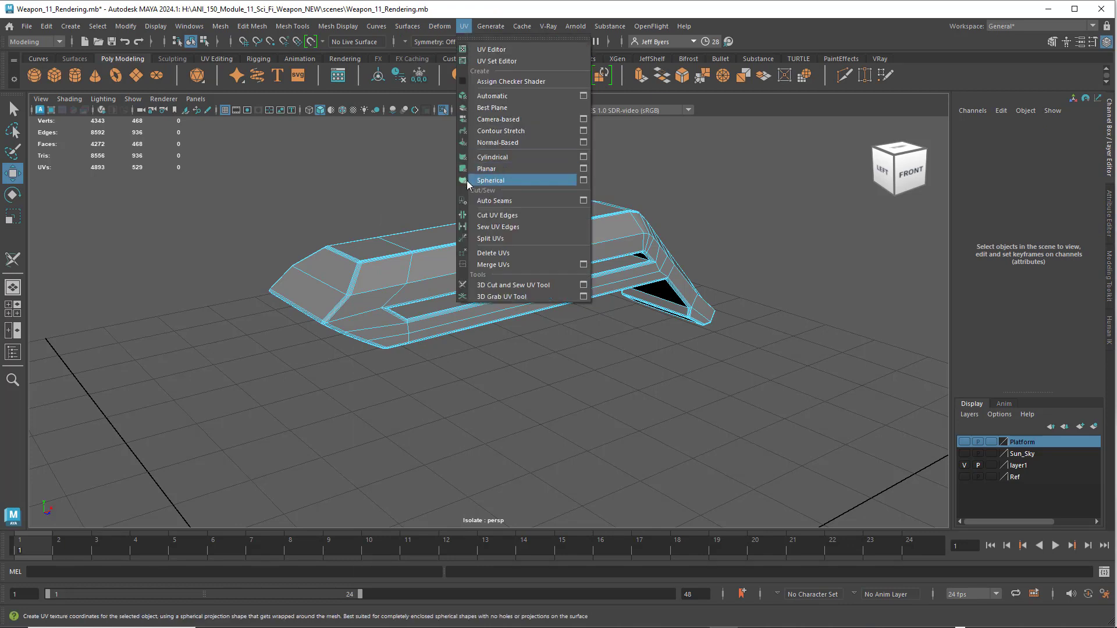
pyautogui.click(501, 169)
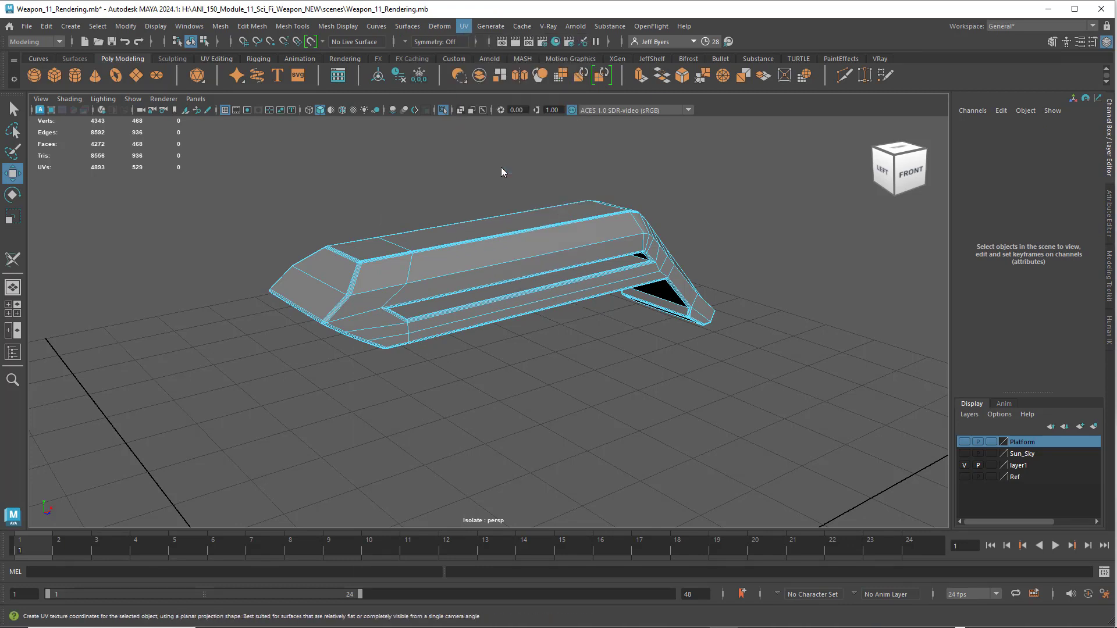
# Step: Planar-map the whole isolated piece from the Z axis with the projection fitted to the bounding box, and reselect it as an object
pyautogui.click(463, 27)
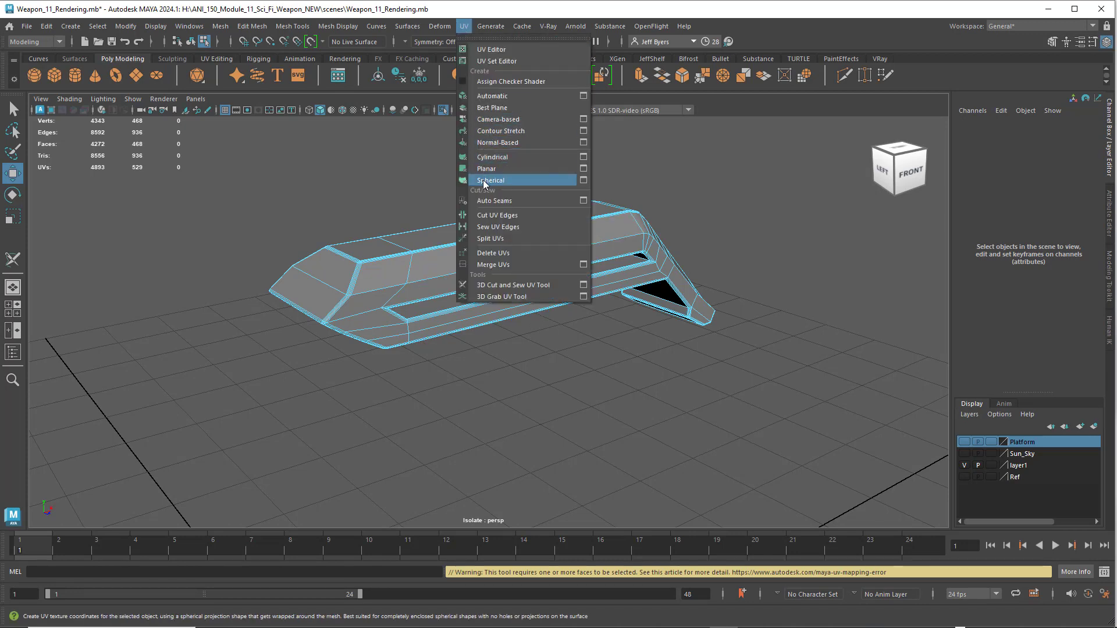
pyautogui.click(583, 169)
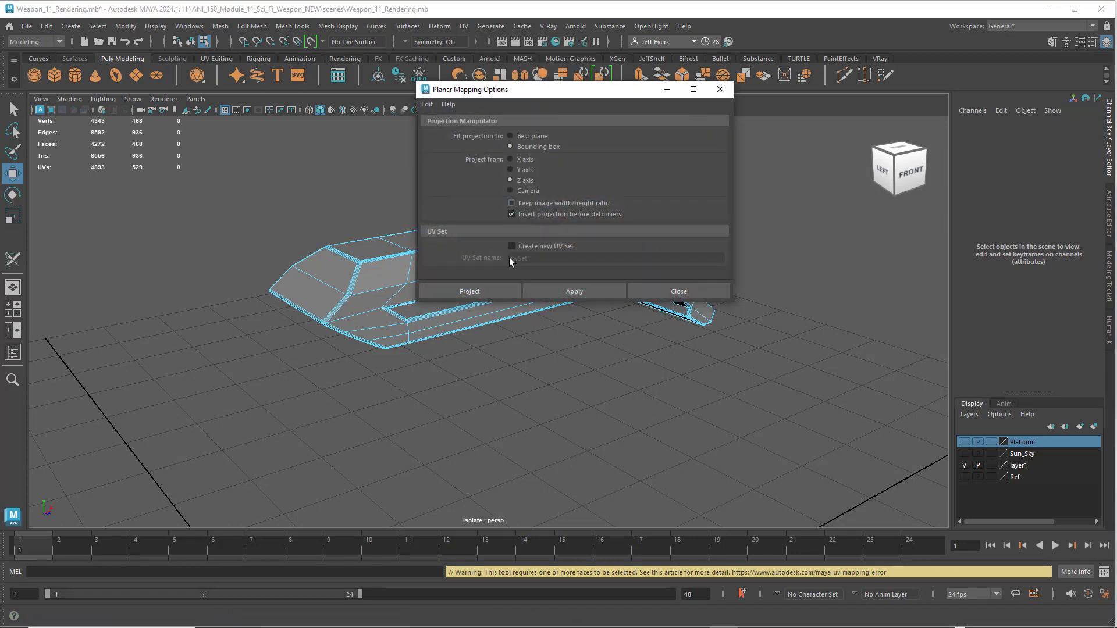
pyautogui.rightClick(361, 269)
pyautogui.click(338, 339)
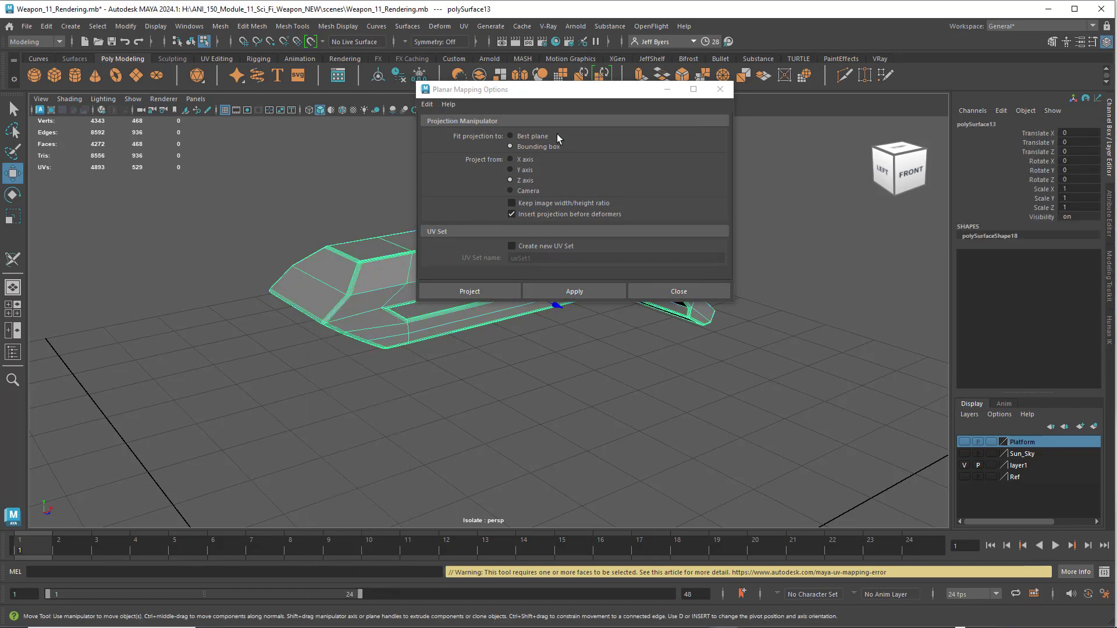
pyautogui.moveTo(550, 97); pyautogui.dragTo(704, 112)
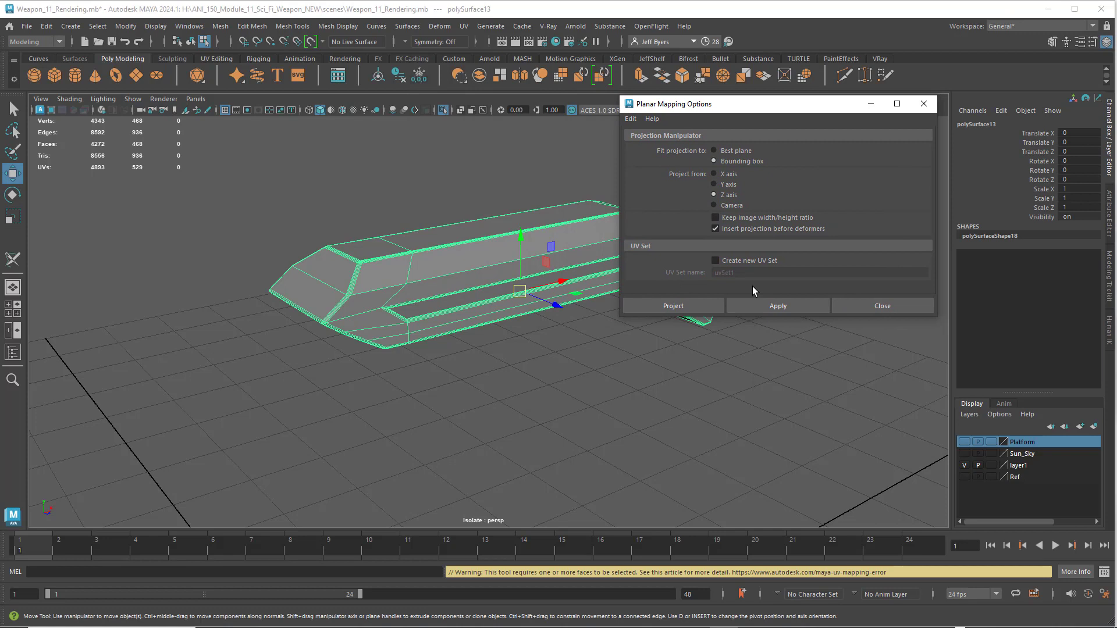
pyautogui.click(674, 306)
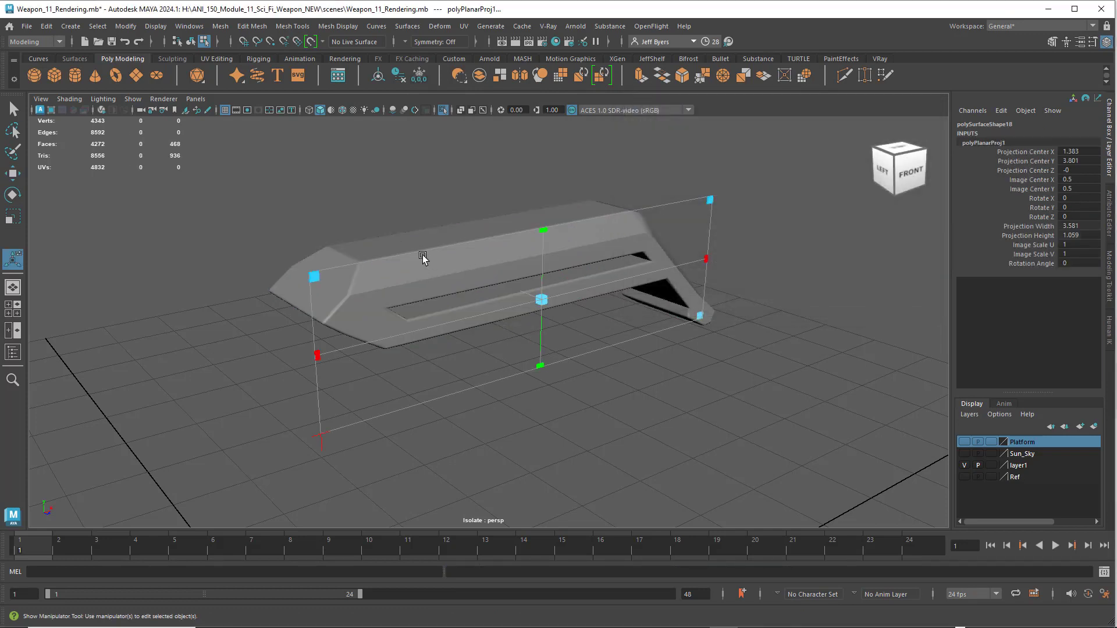
pyautogui.press('q')
pyautogui.moveTo(423, 255)
pyautogui.mouseDown(button='right')
pyautogui.moveTo(407, 321)
pyautogui.moveTo(427, 234)
pyautogui.mouseUp(button='right')
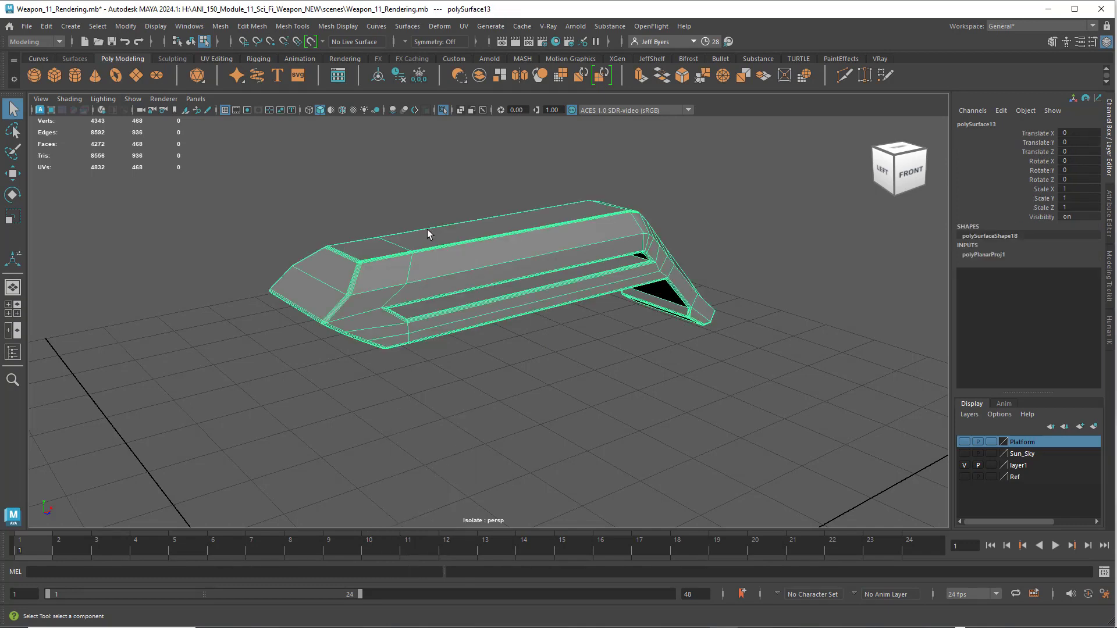
# Step: With the 3D Cut and Sew UV Tool, cut seams along the long upper bevel and the upper and side edges of the end face
pyautogui.keyDown('alt'); pyautogui.moveTo(461, 246); pyautogui.dragTo(437, 259); pyautogui.keyUp('alt')
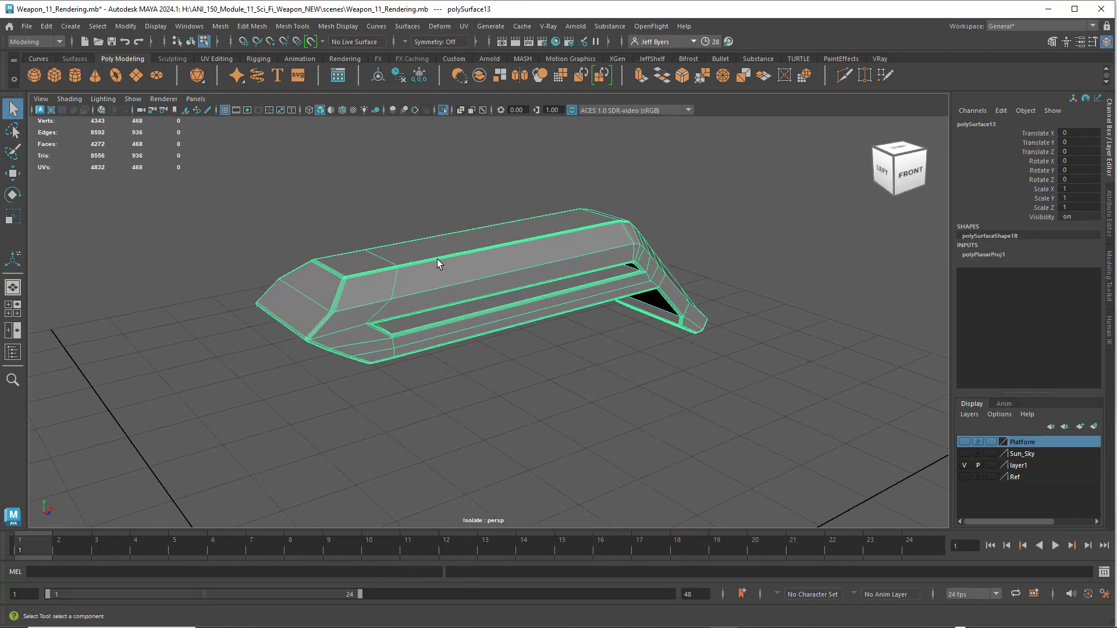
pyautogui.scroll(5, 438, 260)
pyautogui.keyDown('alt'); pyautogui.moveTo(399, 246); pyautogui.dragTo(488, 298, button='middle'); pyautogui.keyUp('alt')
pyautogui.moveTo(437, 242); pyautogui.dragTo(449, 213, button='right')
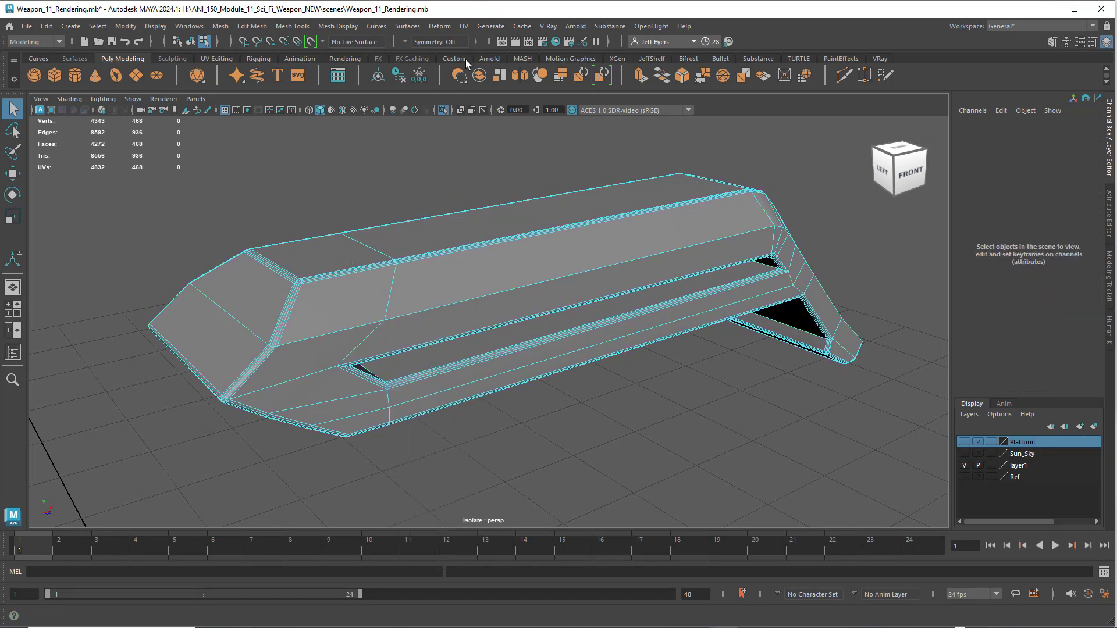
pyautogui.click(463, 27)
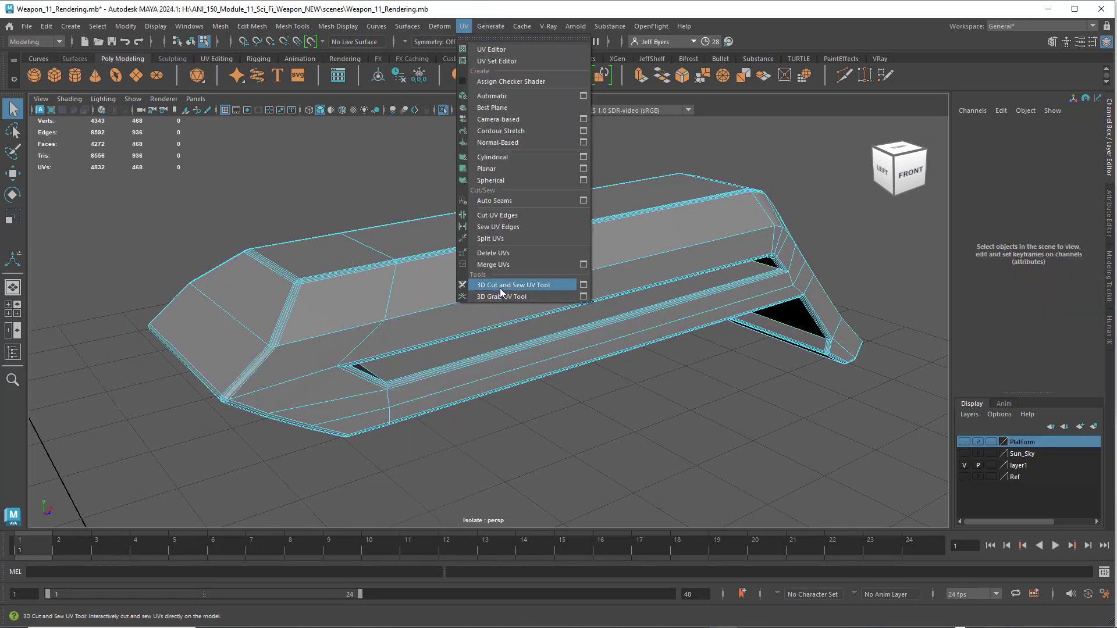
pyautogui.click(500, 288)
pyautogui.scroll(3, 378, 278)
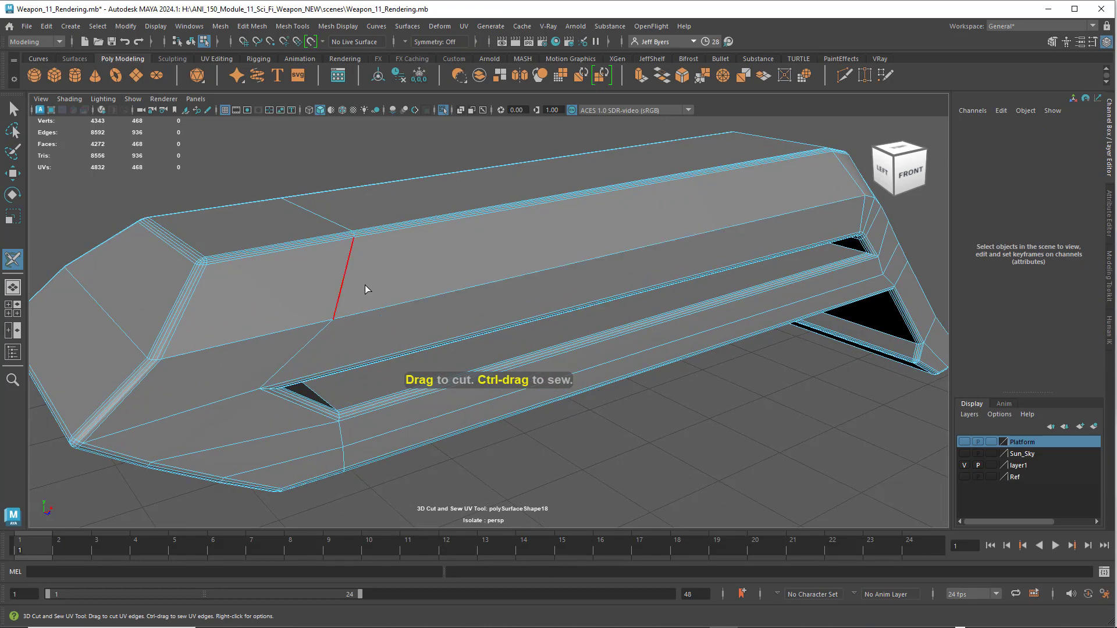
pyautogui.keyDown('alt'); pyautogui.moveTo(364, 287); pyautogui.dragTo(518, 308); pyautogui.keyUp('alt')
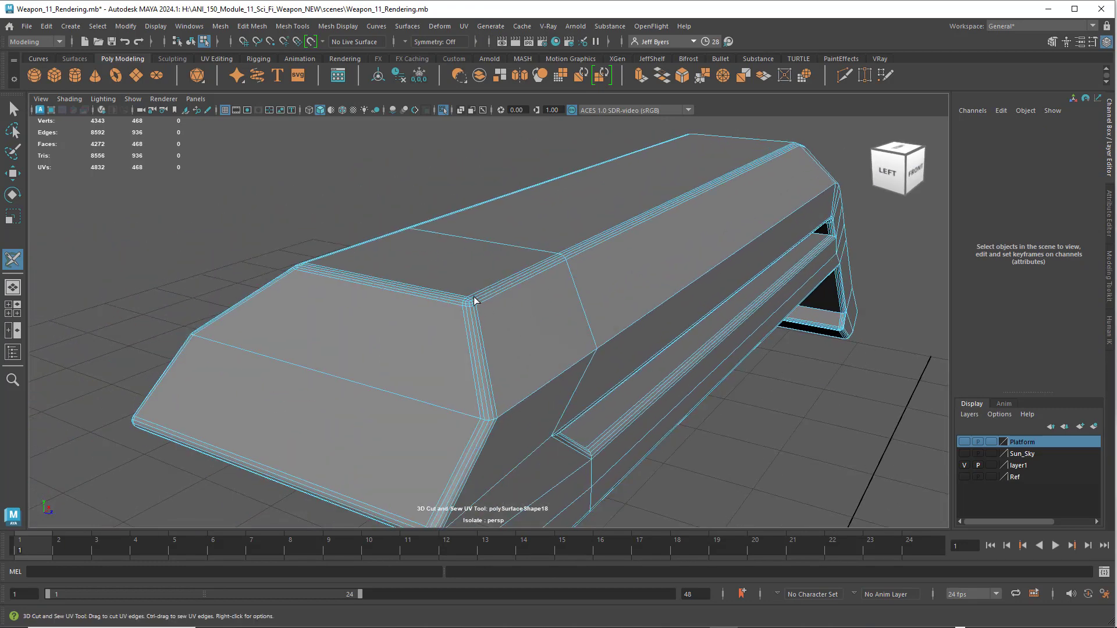
pyautogui.scroll(4, 466, 308)
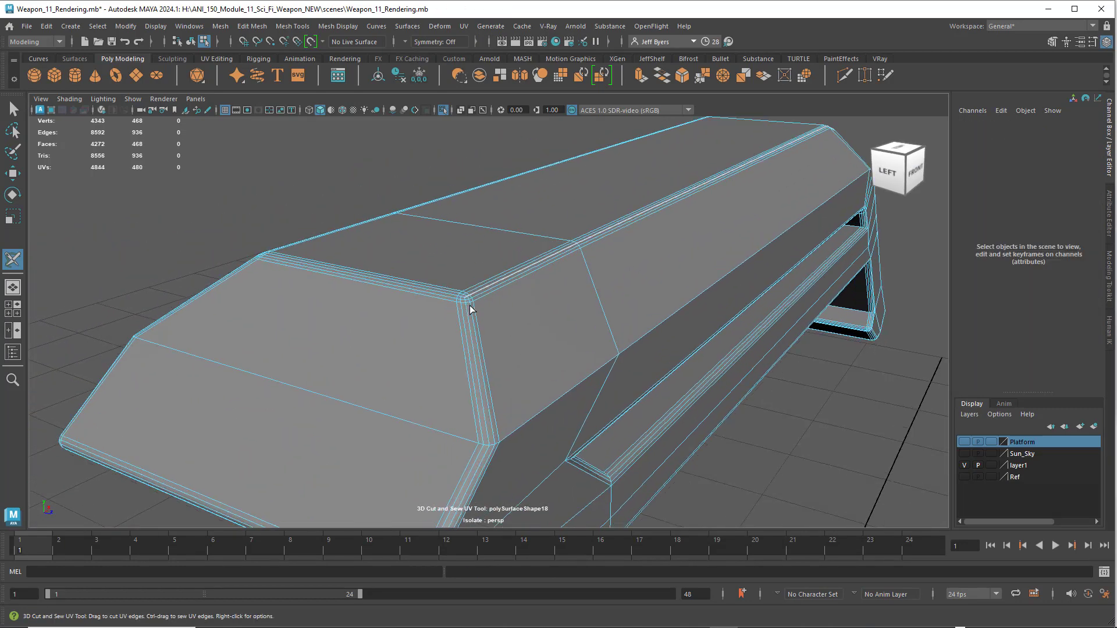
pyautogui.click(433, 282)
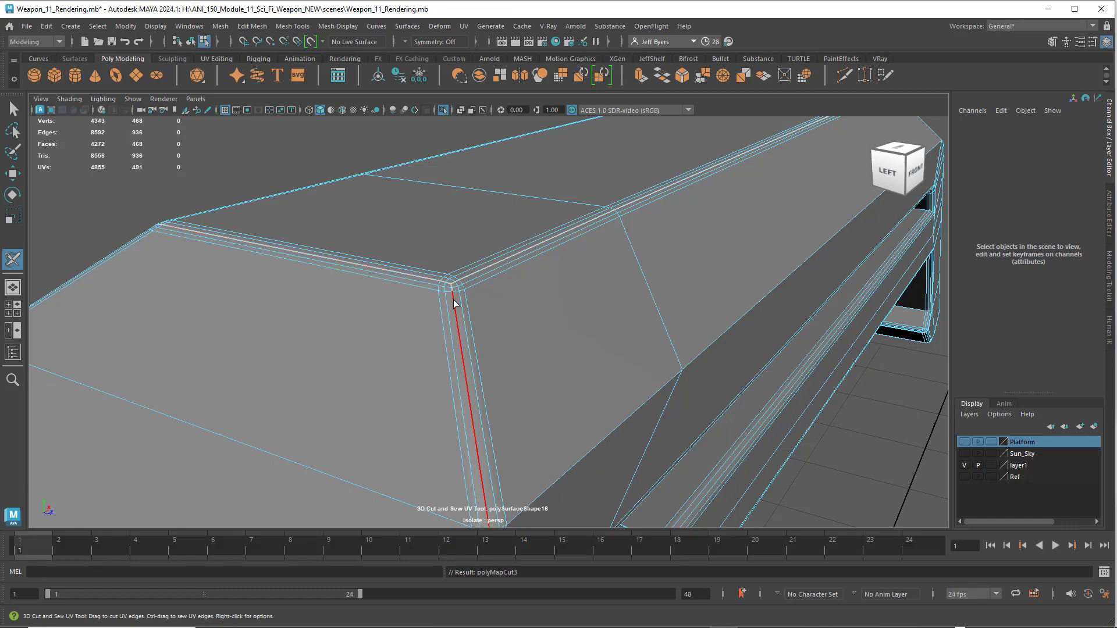
pyautogui.keyDown('alt'); pyautogui.moveTo(494, 332); pyautogui.dragTo(523, 324); pyautogui.keyUp('alt')
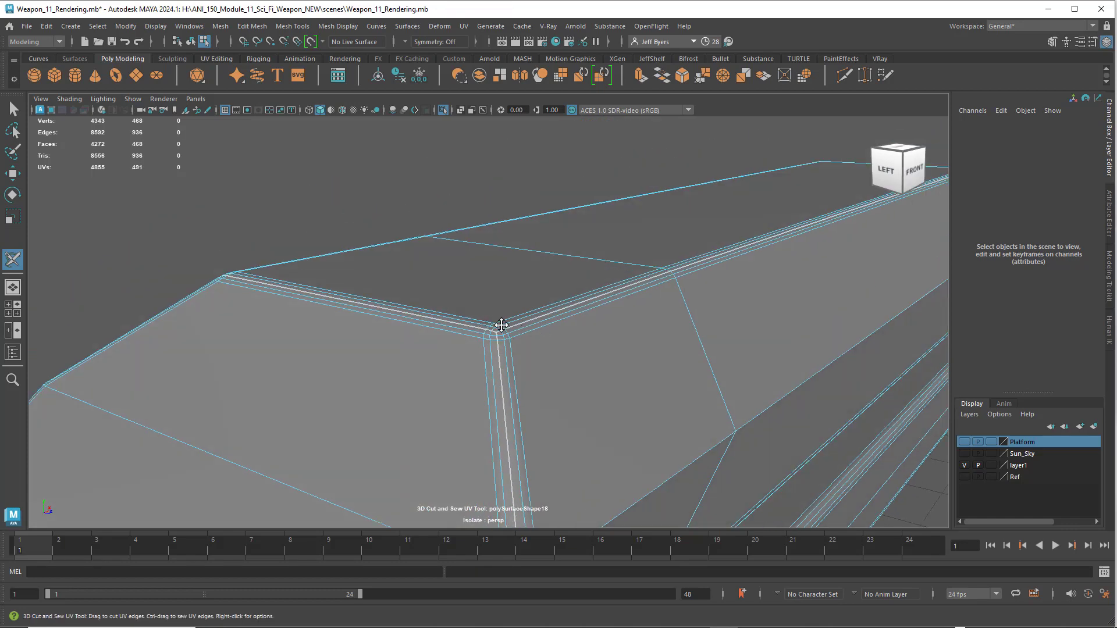
# Step: Cut UV seams across the end's horizontal middle bevel and down the slanted corner bevel below it
pyautogui.keyDown('alt'); pyautogui.moveTo(501, 325); pyautogui.dragTo(457, 245, button='middle'); pyautogui.keyUp('alt')
pyautogui.keyDown('alt'); pyautogui.moveTo(457, 244); pyautogui.dragTo(441, 262); pyautogui.keyUp('alt')
pyautogui.keyDown('alt'); pyautogui.moveTo(441, 262); pyautogui.dragTo(626, 268, button='middle'); pyautogui.keyUp('alt')
pyautogui.click(656, 262)
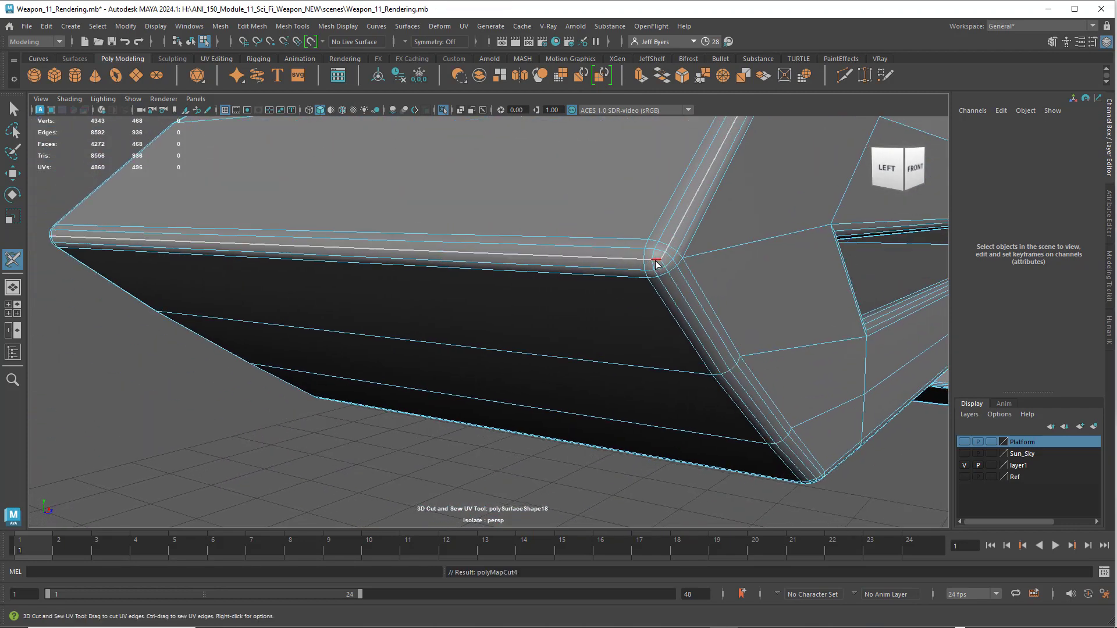
pyautogui.doubleClick(665, 265)
pyautogui.scroll(-5, 681, 319)
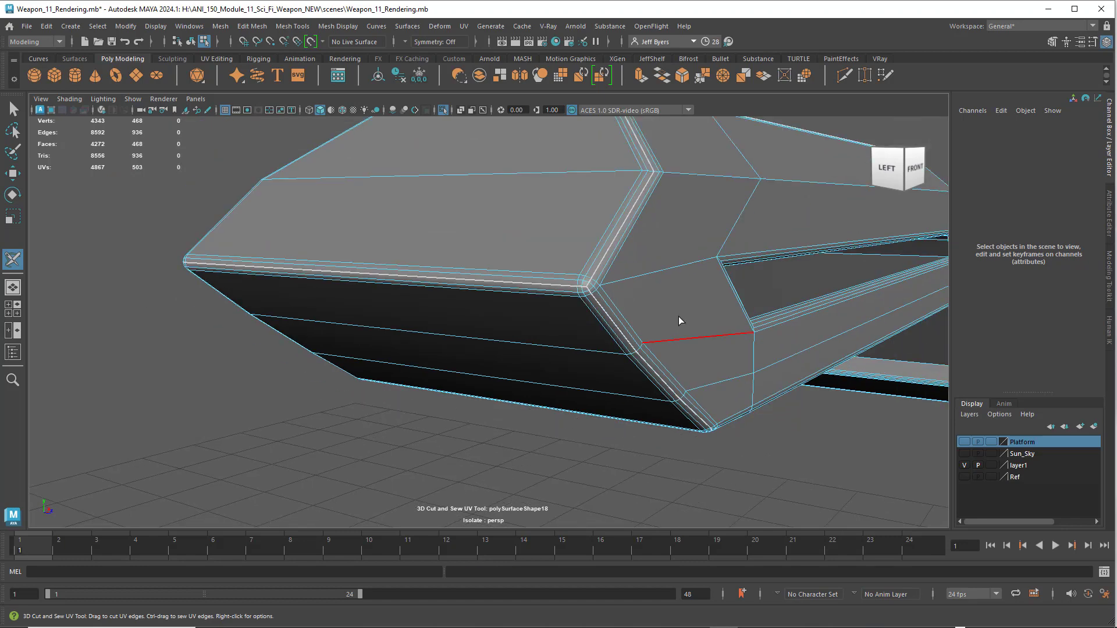
# Step: Cut UV seams along the end's bottom edge, its opposite slanted corner and the long lower bevels of the piece
pyautogui.keyDown('alt'); pyautogui.moveTo(618, 323); pyautogui.dragTo(527, 307); pyautogui.keyUp('alt')
pyautogui.keyDown('alt'); pyautogui.moveTo(527, 307); pyautogui.dragTo(516, 247, button='middle'); pyautogui.keyUp('alt')
pyautogui.moveTo(586, 313)
pyautogui.keyDown('alt'); pyautogui.mouseDown()
pyautogui.moveTo(566, 314)
pyautogui.moveTo(587, 312)
pyautogui.mouseUp(); pyautogui.keyUp('alt')
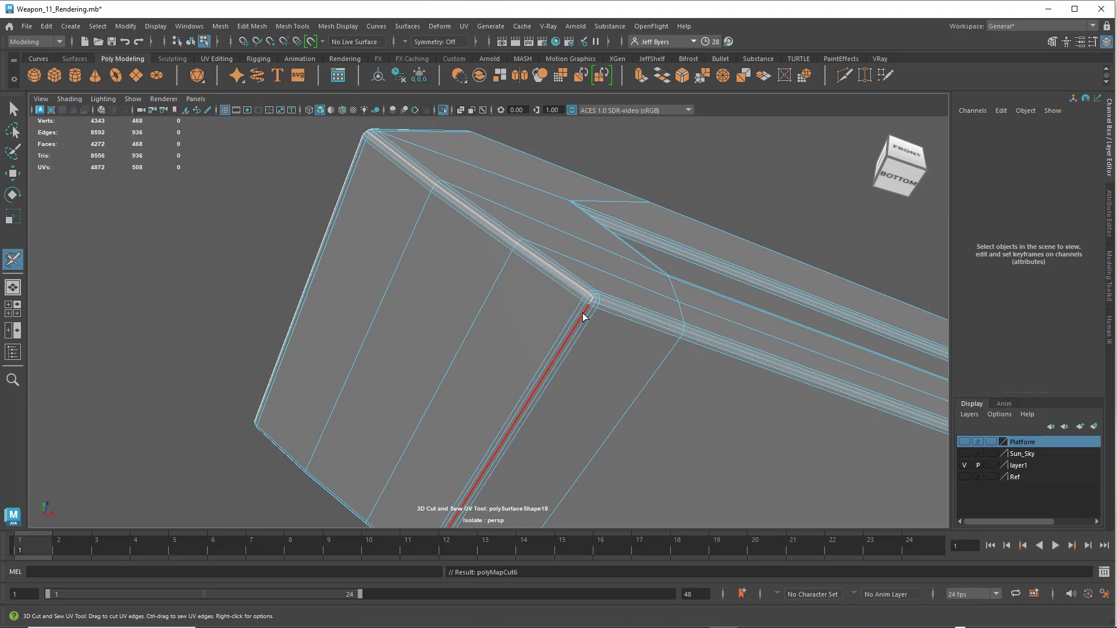
pyautogui.doubleClick(586, 314)
pyautogui.keyDown('alt'); pyautogui.moveTo(548, 319); pyautogui.dragTo(499, 315); pyautogui.keyUp('alt')
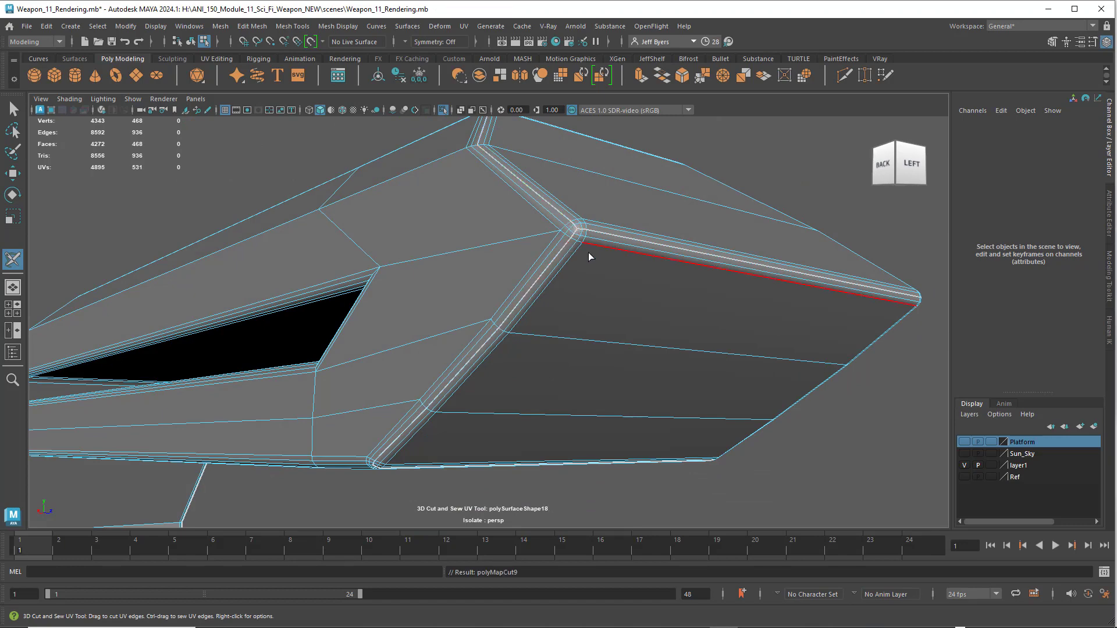
pyautogui.keyDown('alt'); pyautogui.moveTo(506, 291); pyautogui.dragTo(611, 316); pyautogui.keyUp('alt')
pyautogui.doubleClick(597, 298)
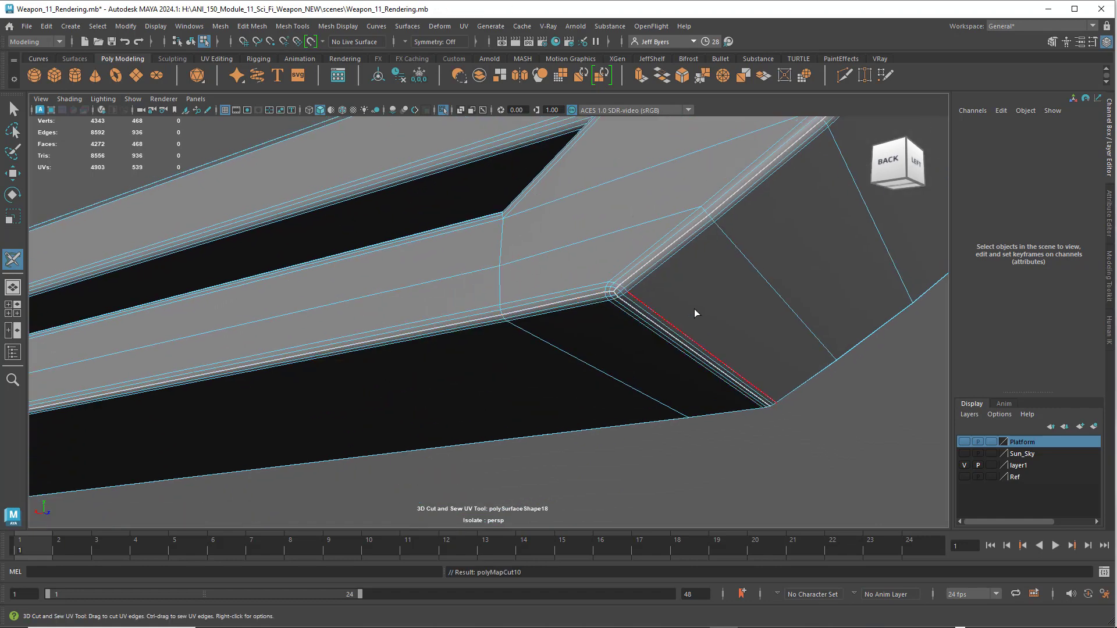
# Step: Cut a UV seam around the bevelled rim of the long slot in the piece's side
pyautogui.keyDown('alt'); pyautogui.moveTo(696, 315); pyautogui.dragTo(569, 298); pyautogui.keyUp('alt')
pyautogui.keyDown('alt'); pyautogui.moveTo(569, 298); pyautogui.dragTo(456, 341, button='middle'); pyautogui.keyUp('alt')
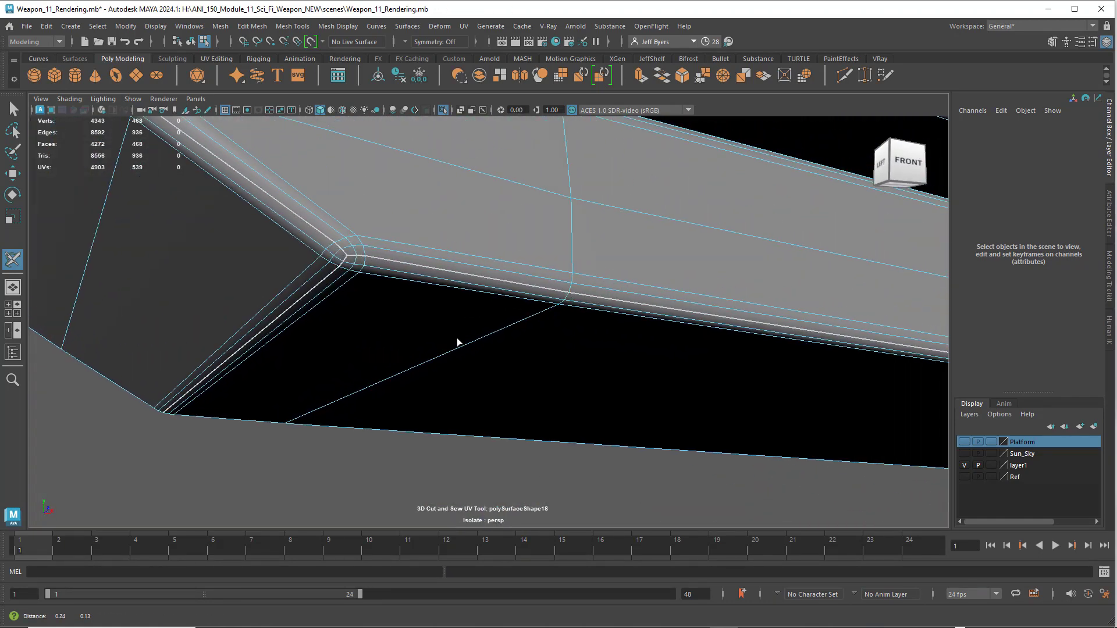
pyautogui.scroll(-5, 601, 287)
pyautogui.keyDown('alt'); pyautogui.moveTo(682, 299); pyautogui.dragTo(501, 287); pyautogui.keyUp('alt')
pyautogui.scroll(3, 500, 287)
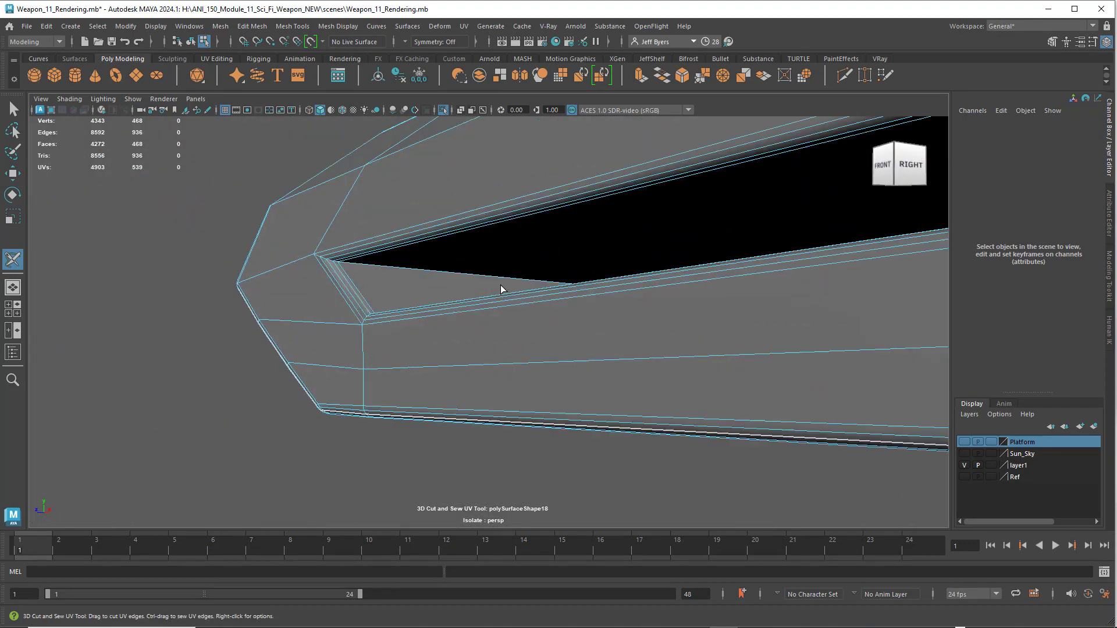
pyautogui.keyDown('alt'); pyautogui.moveTo(498, 274); pyautogui.dragTo(557, 293, button='middle'); pyautogui.keyUp('alt')
pyautogui.scroll(3, 549, 291)
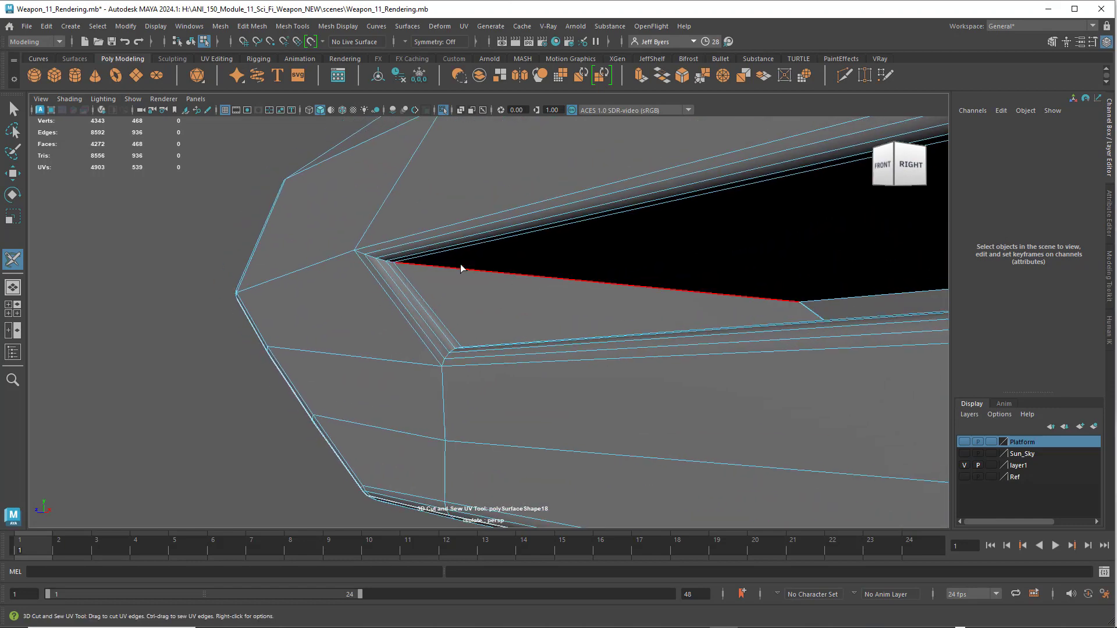
pyautogui.click(393, 257)
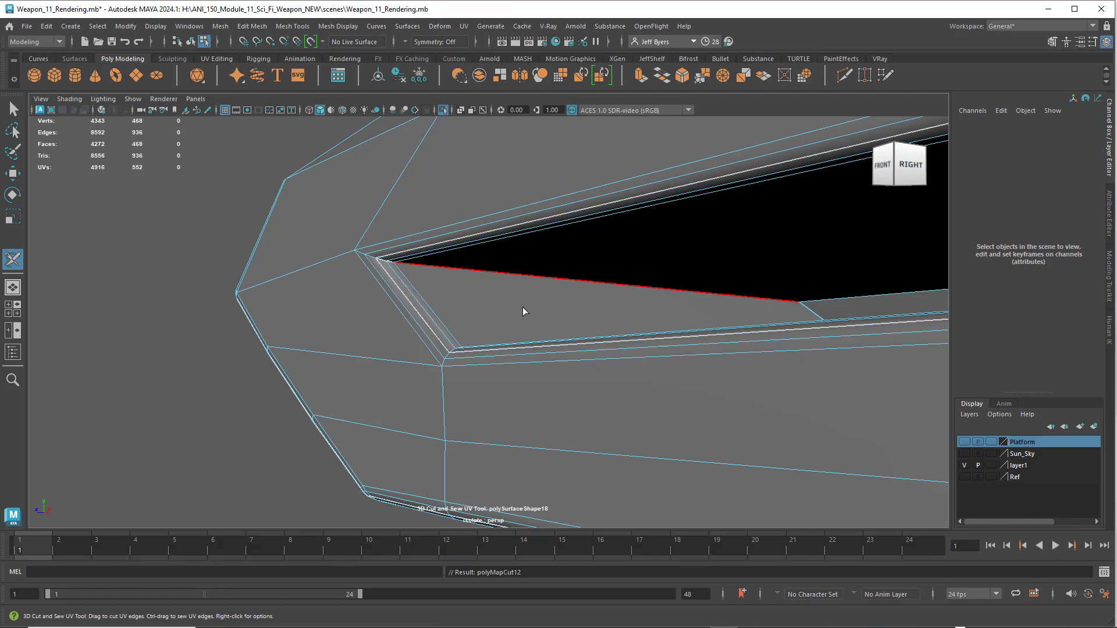
# Step: Cut a UV seam through the slot's inner wall along the lower sharp corner at the slanted-leg end
pyautogui.keyDown('alt'); pyautogui.moveTo(523, 307); pyautogui.dragTo(619, 305); pyautogui.keyUp('alt')
pyautogui.keyDown('alt'); pyautogui.moveTo(679, 297); pyautogui.dragTo(367, 311); pyautogui.keyUp('alt')
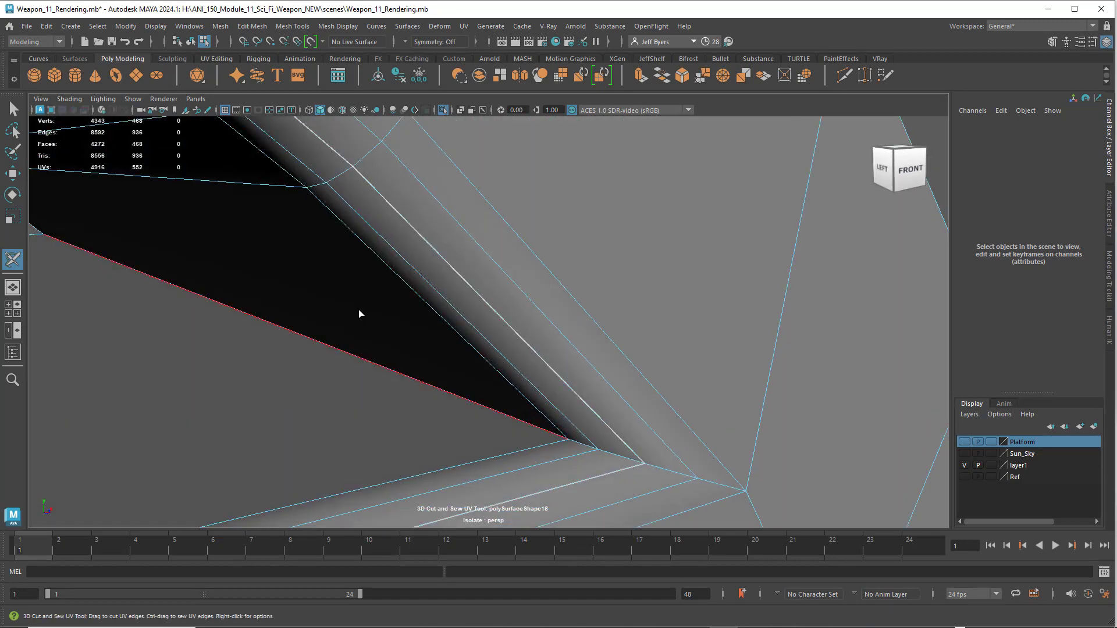
pyautogui.scroll(-3, 361, 315)
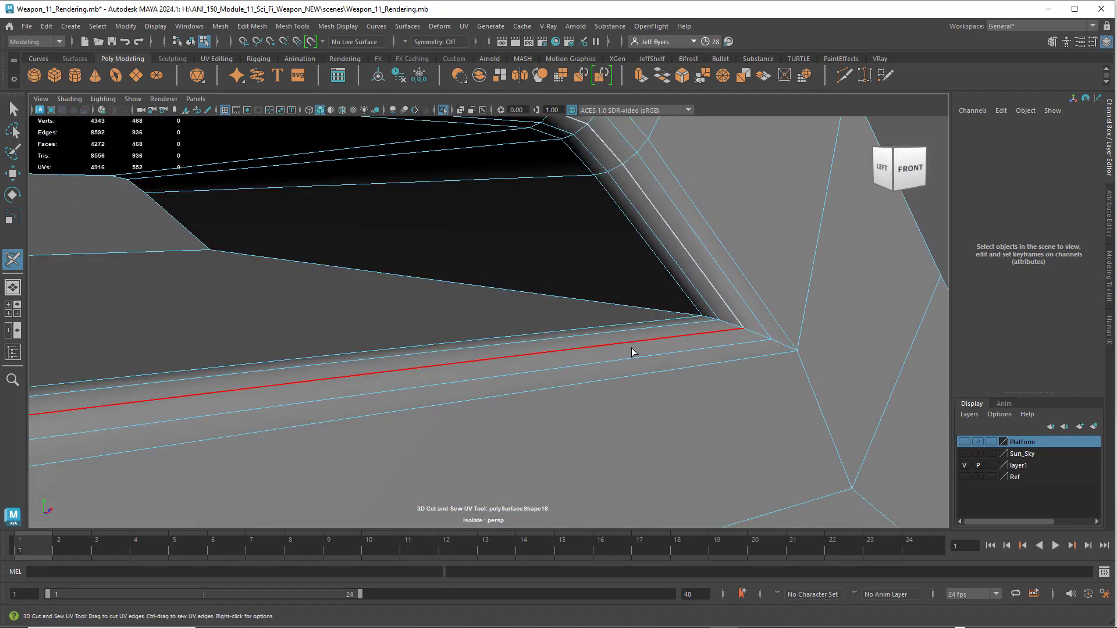
pyautogui.moveTo(728, 327); pyautogui.dragTo(574, 346)
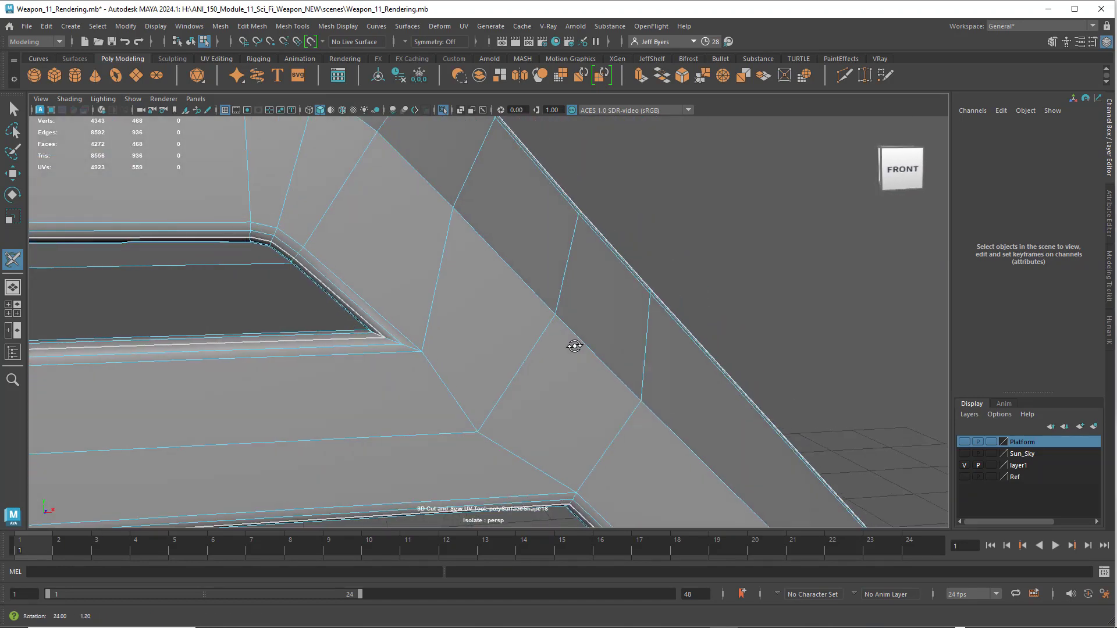
# Step: Cut UV seams along the upper, side and long lower bevelled edges framing the slanted leg's end face
pyautogui.scroll(-10, 536, 312)
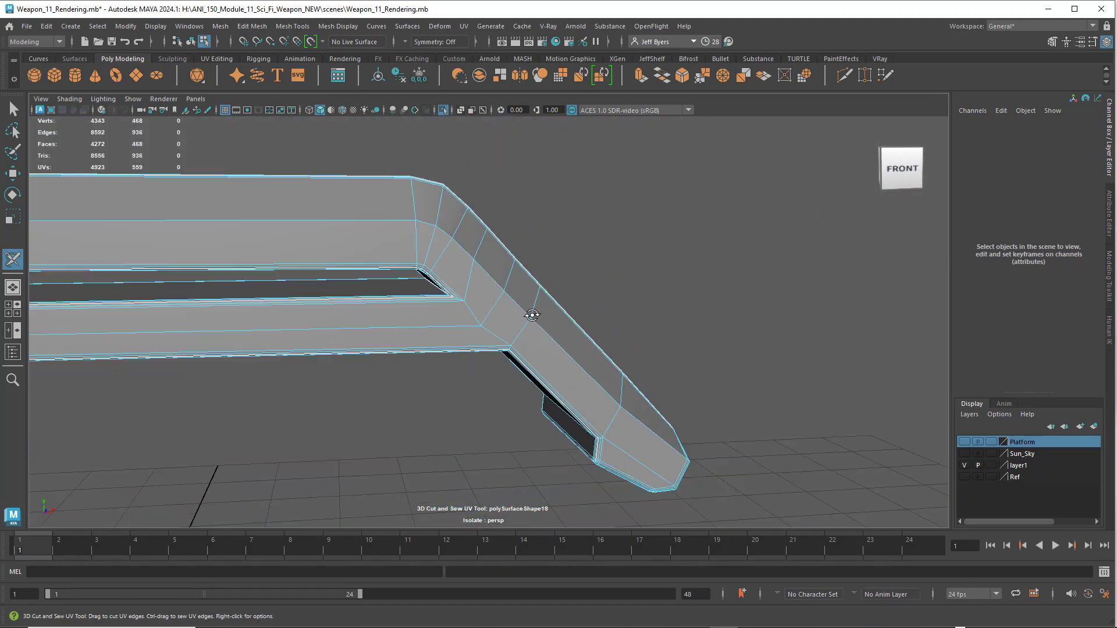
pyautogui.keyDown('alt'); pyautogui.moveTo(532, 315); pyautogui.dragTo(436, 289); pyautogui.keyUp('alt')
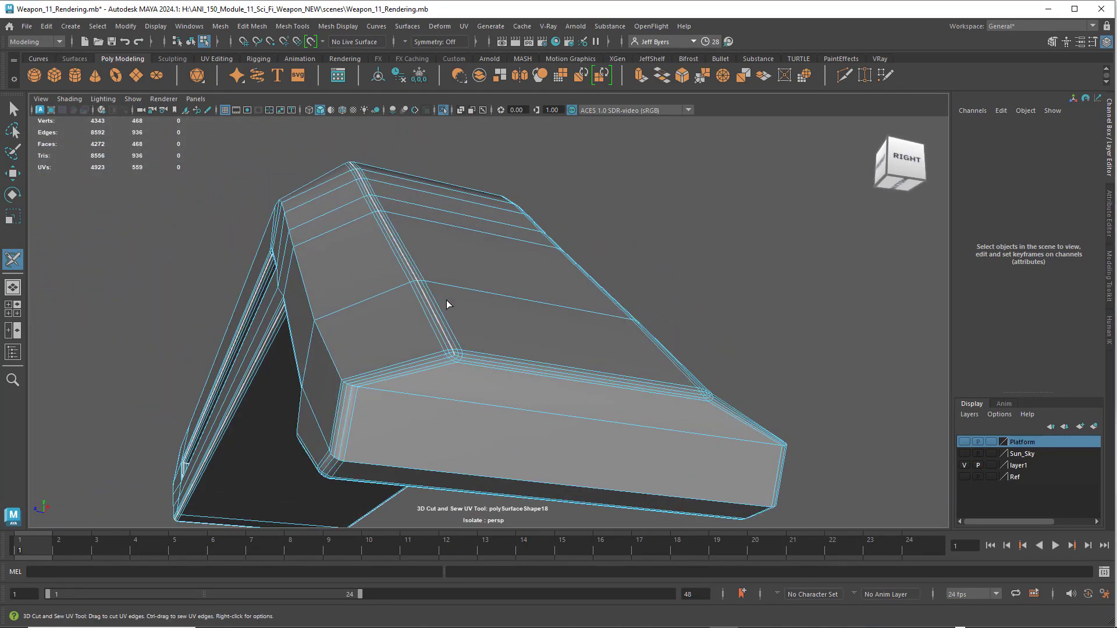
pyautogui.scroll(2, 447, 301)
pyautogui.click(468, 369)
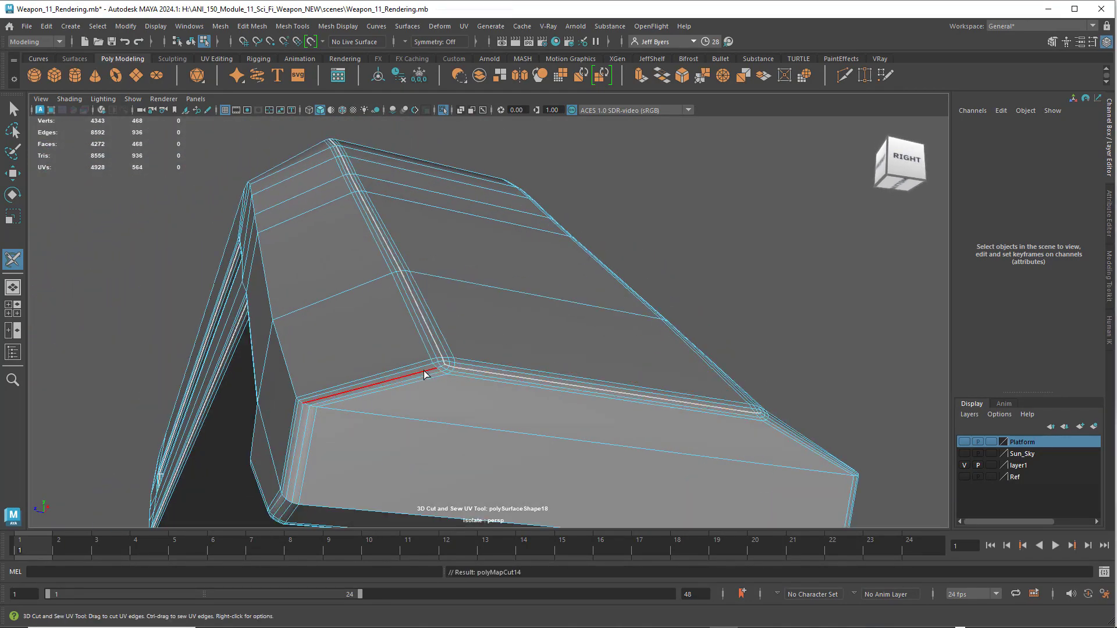
pyautogui.click(421, 372)
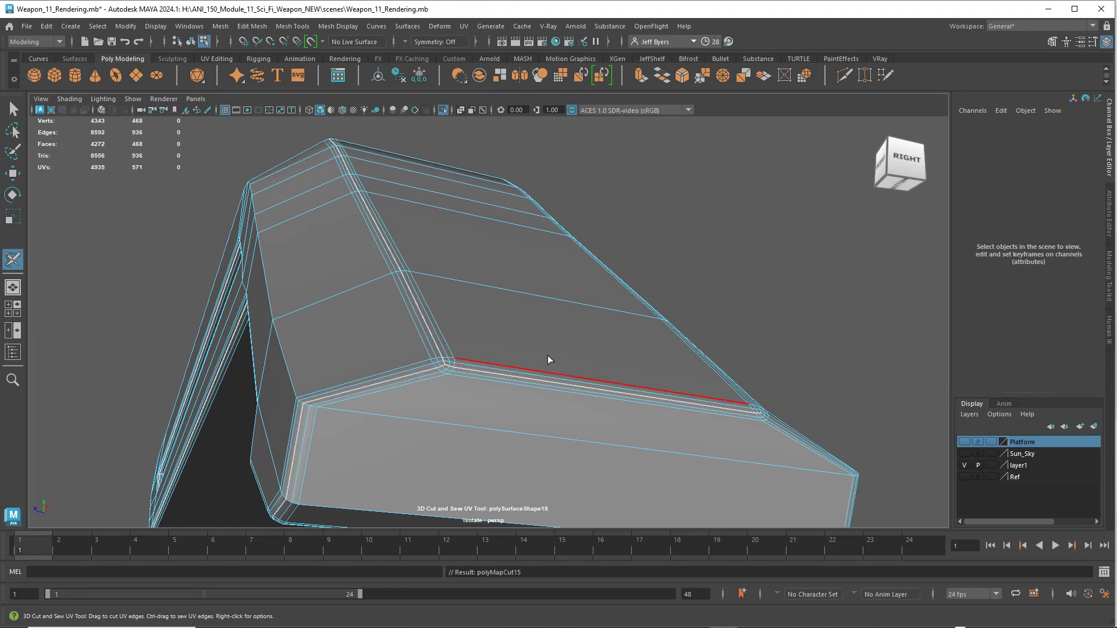
pyautogui.keyDown('alt'); pyautogui.moveTo(547, 356); pyautogui.dragTo(512, 349); pyautogui.keyUp('alt')
pyautogui.click(361, 222)
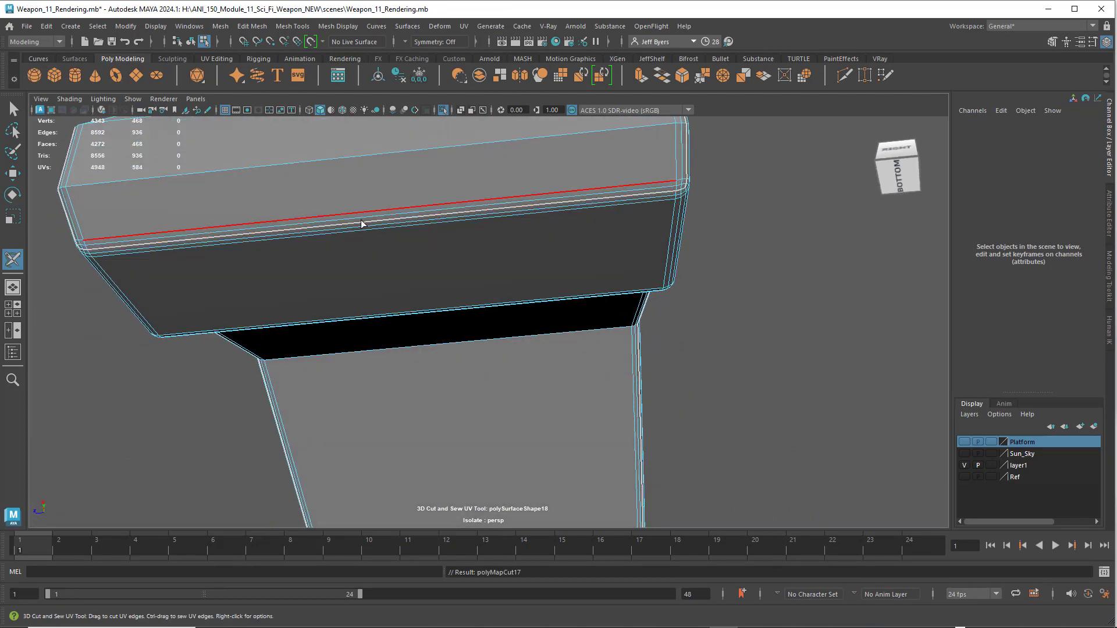
# Step: Cut UV seams along the short lower bevels on both sides of the leg's underside
pyautogui.keyDown('alt'); pyautogui.moveTo(359, 232); pyautogui.dragTo(472, 254); pyautogui.keyUp('alt')
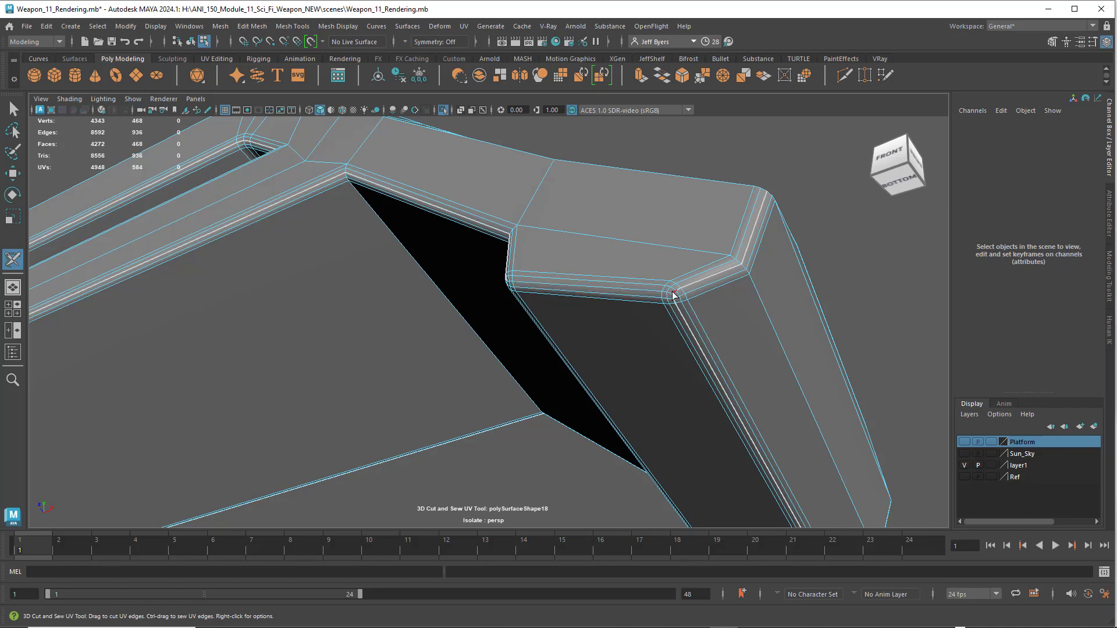
pyautogui.keyDown('alt'); pyautogui.moveTo(584, 293); pyautogui.dragTo(287, 260); pyautogui.keyUp('alt')
pyautogui.keyDown('alt'); pyautogui.moveTo(549, 275); pyautogui.dragTo(534, 279); pyautogui.keyUp('alt')
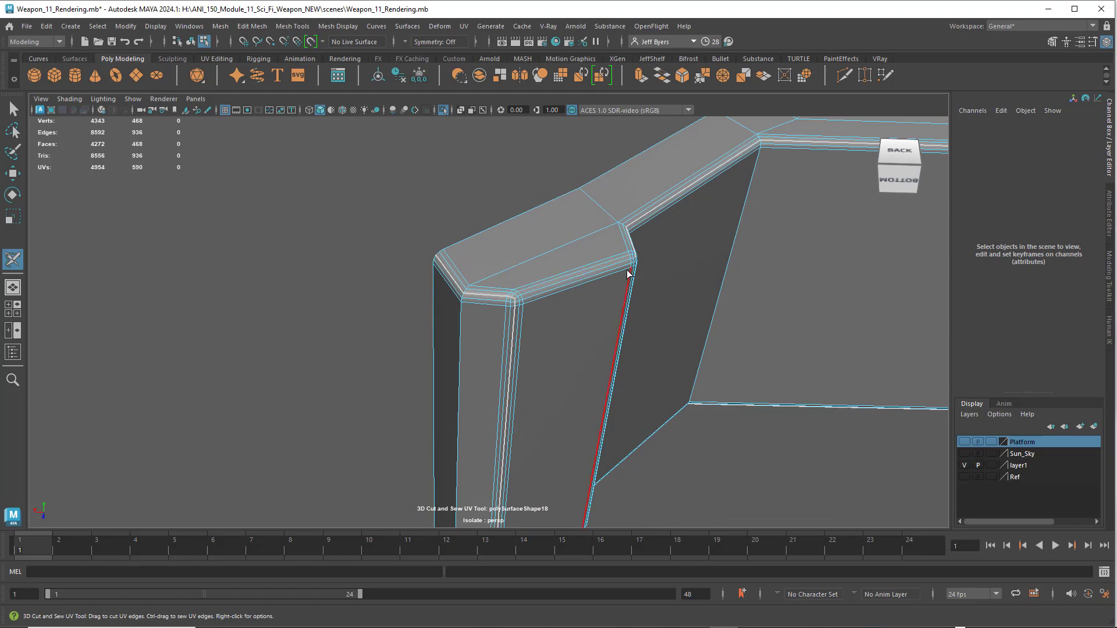
pyautogui.click(530, 293)
# Step: Cut a UV seam up the middle of the leg's remaining long corner bevel, starting from the end face
pyautogui.keyDown('alt'); pyautogui.moveTo(580, 285); pyautogui.dragTo(532, 314); pyautogui.keyUp('alt')
pyautogui.scroll(4, 532, 314)
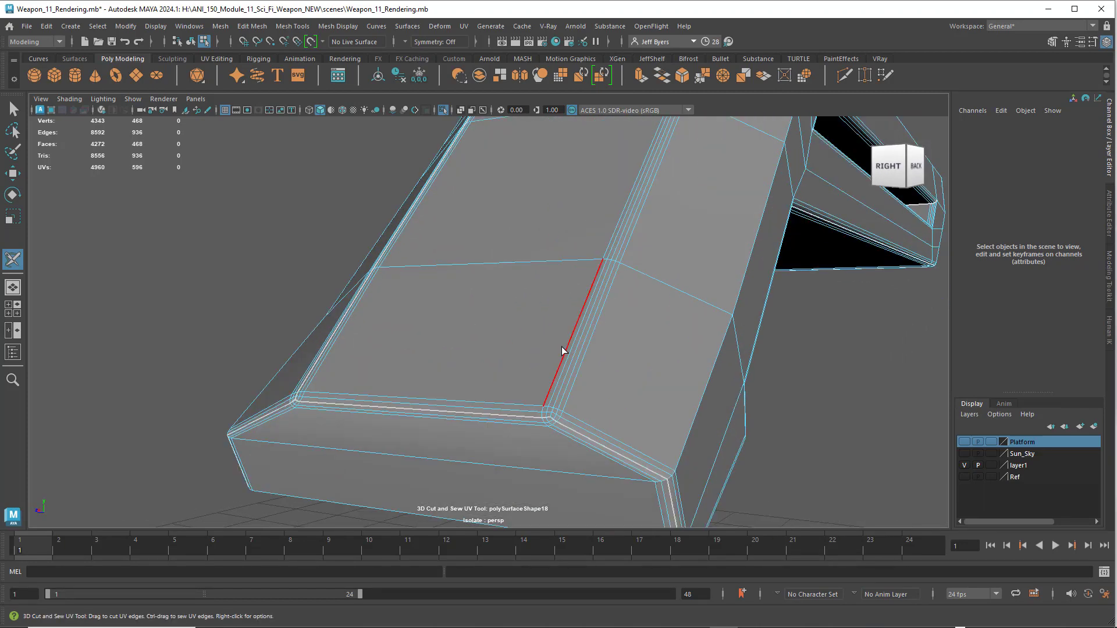
pyautogui.click(562, 385)
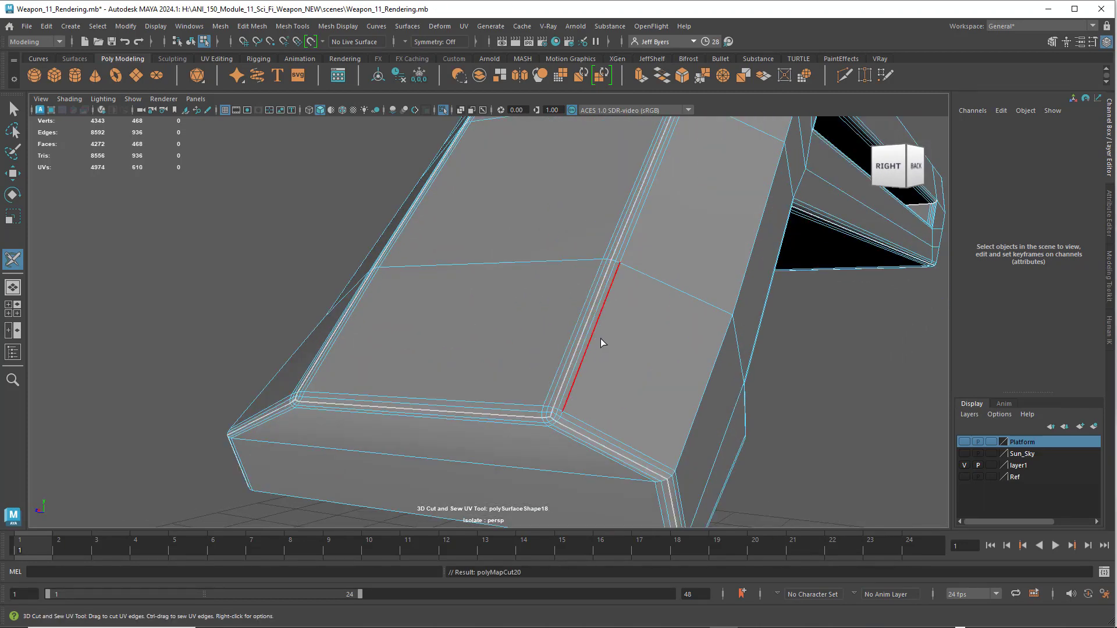
# Step: Cut UV seams around the bevelled rim of the slot on the opposite side of the piece, including its long lower bevel
pyautogui.keyDown('alt'); pyautogui.moveTo(602, 341); pyautogui.dragTo(552, 302); pyautogui.keyUp('alt')
pyautogui.scroll(1, 553, 302)
pyautogui.keyDown('alt'); pyautogui.moveTo(552, 302); pyautogui.dragTo(561, 323, button='middle'); pyautogui.keyUp('alt')
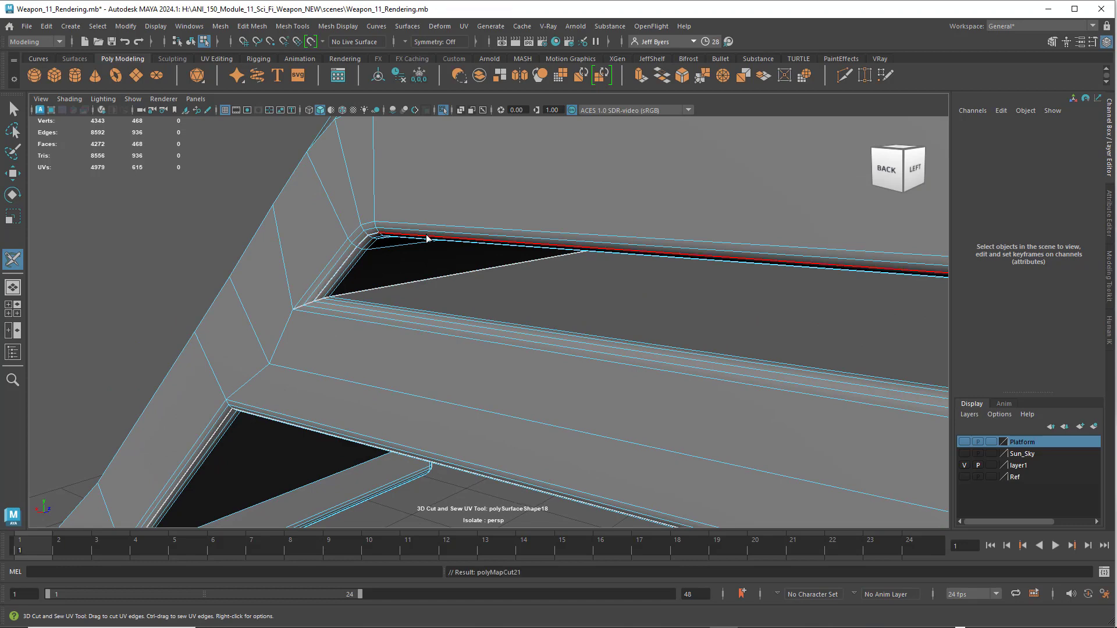
pyautogui.click(426, 239)
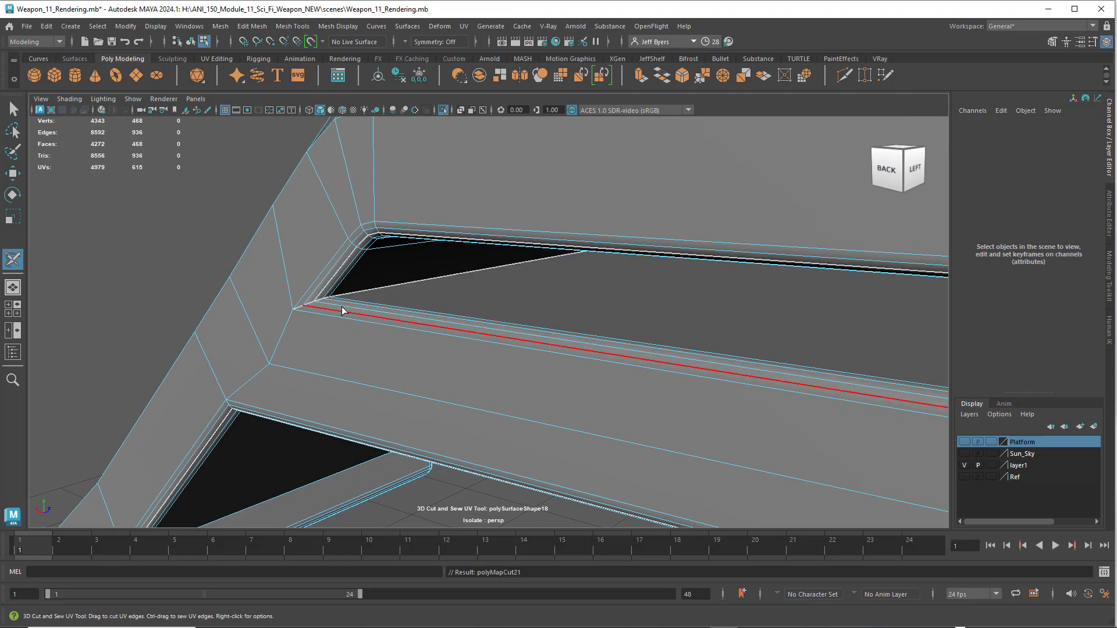
pyautogui.click(470, 335)
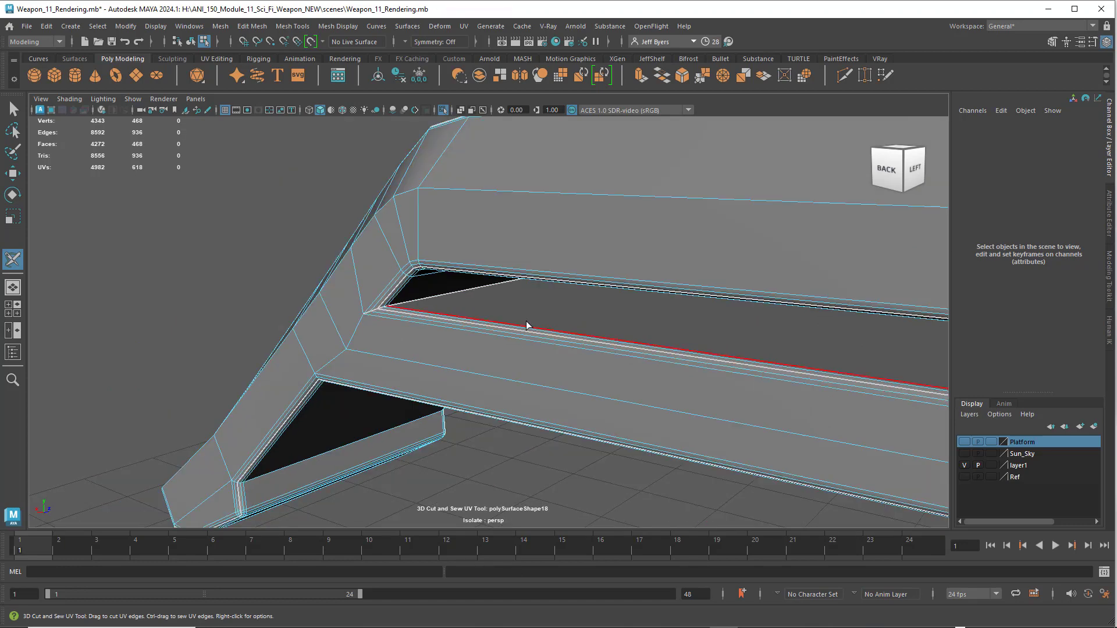
# Step: Sew the UV seam that crosses the bevel beyond the rim seam at the slot's lower sharp corner
pyautogui.moveTo(526, 324)
pyautogui.keyDown('alt'); pyautogui.mouseDown()
pyautogui.moveTo(416, 319)
pyautogui.moveTo(539, 321)
pyautogui.mouseUp(); pyautogui.keyUp('alt')
pyautogui.scroll(5, 527, 320)
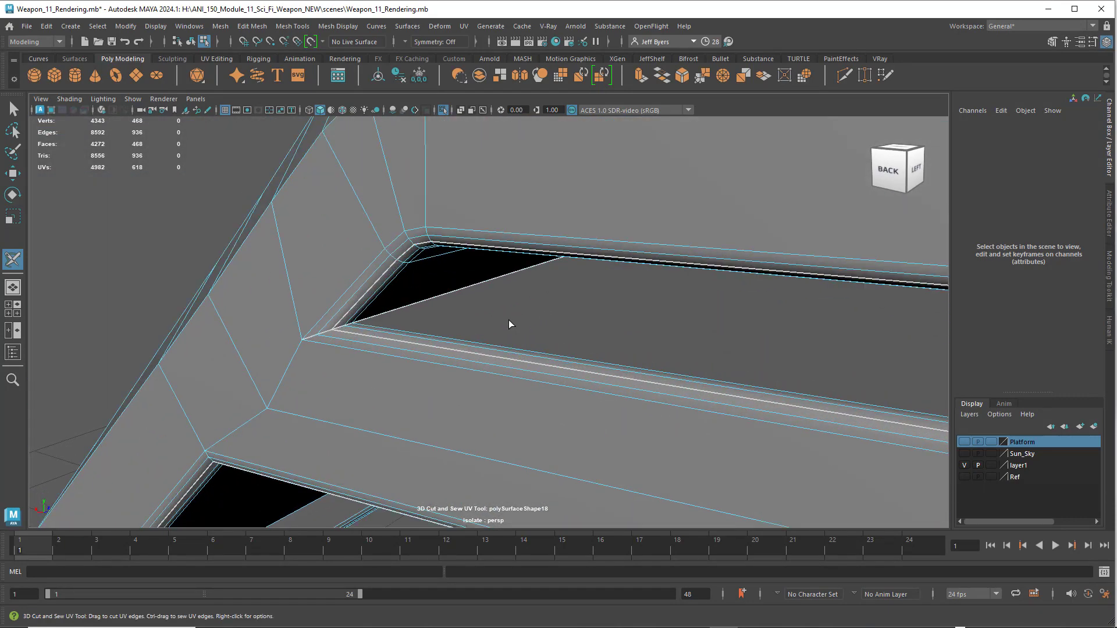
pyautogui.keyDown('alt'); pyautogui.moveTo(509, 319); pyautogui.dragTo(542, 313, button='middle'); pyautogui.keyUp('alt')
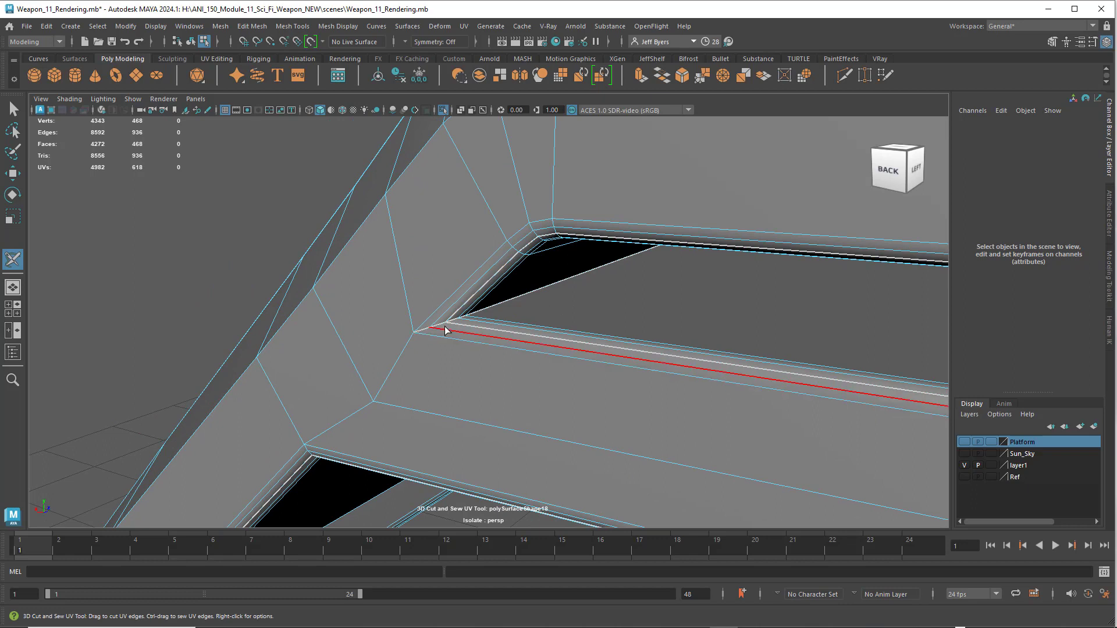
pyautogui.keyDown('ctrl'); pyautogui.click(423, 329); pyautogui.keyUp('ctrl')
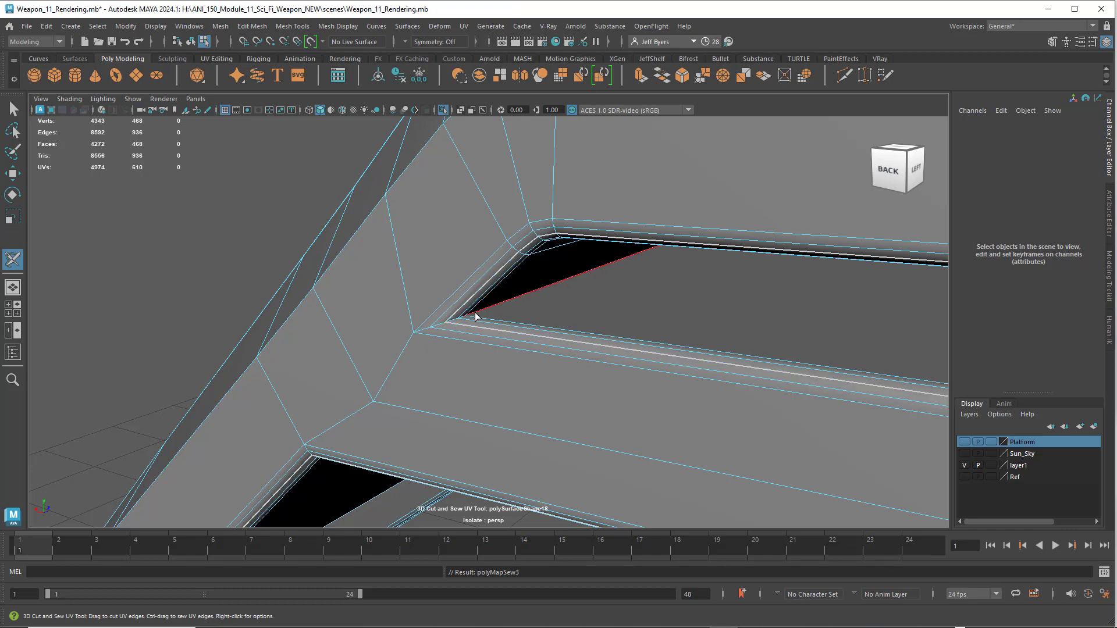
# Step: Recut the seam at the slot's lower sharp corner from the rim seam inward through the slot
pyautogui.scroll(2, 486, 319)
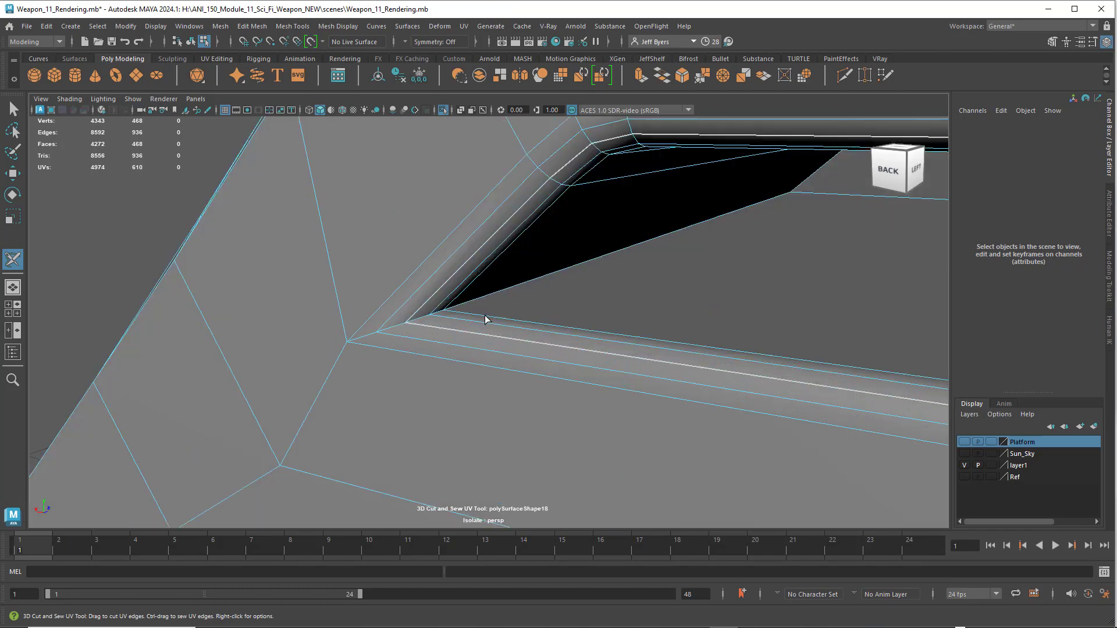
pyautogui.doubleClick(423, 321)
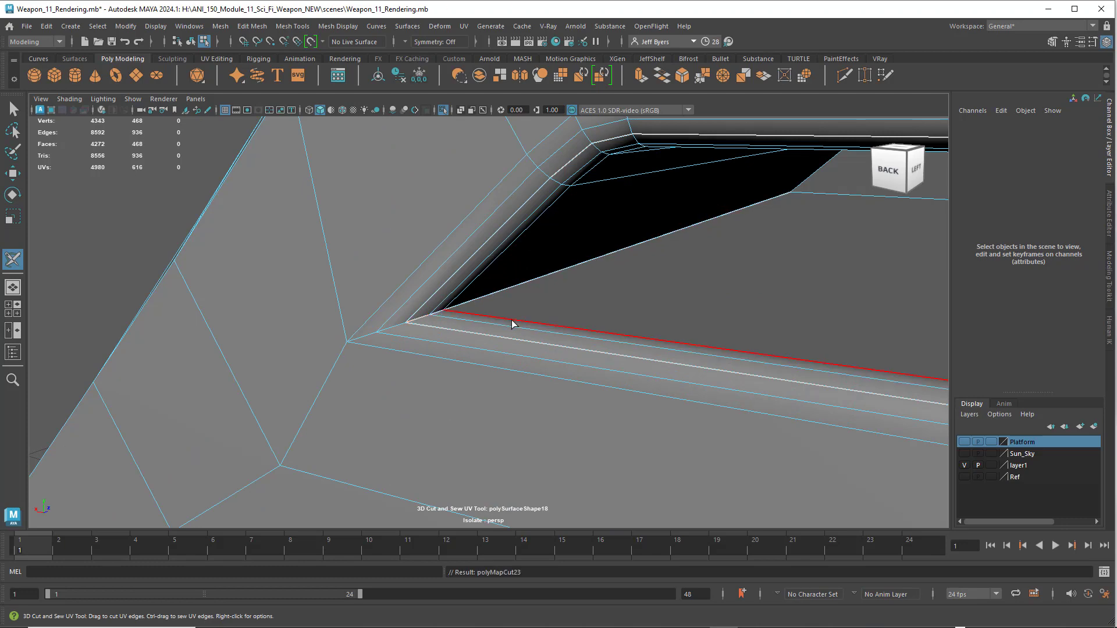
pyautogui.scroll(-2, 518, 324)
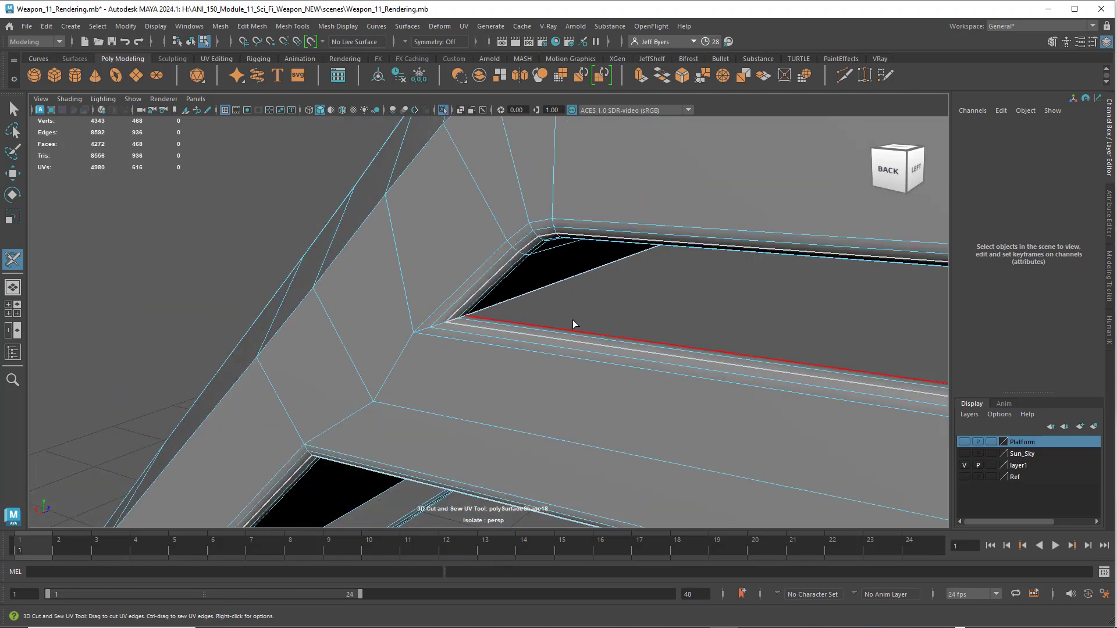
# Step: Try to cut a UV seam through the slot at its upper sharp corner on the opposite end
pyautogui.keyDown('alt'); pyautogui.moveTo(572, 320); pyautogui.dragTo(779, 256); pyautogui.keyUp('alt')
pyautogui.keyDown('alt'); pyautogui.moveTo(812, 266); pyautogui.dragTo(644, 261, button='middle'); pyautogui.keyUp('alt')
pyautogui.keyDown('alt'); pyautogui.moveTo(761, 267); pyautogui.dragTo(879, 238); pyautogui.keyUp('alt')
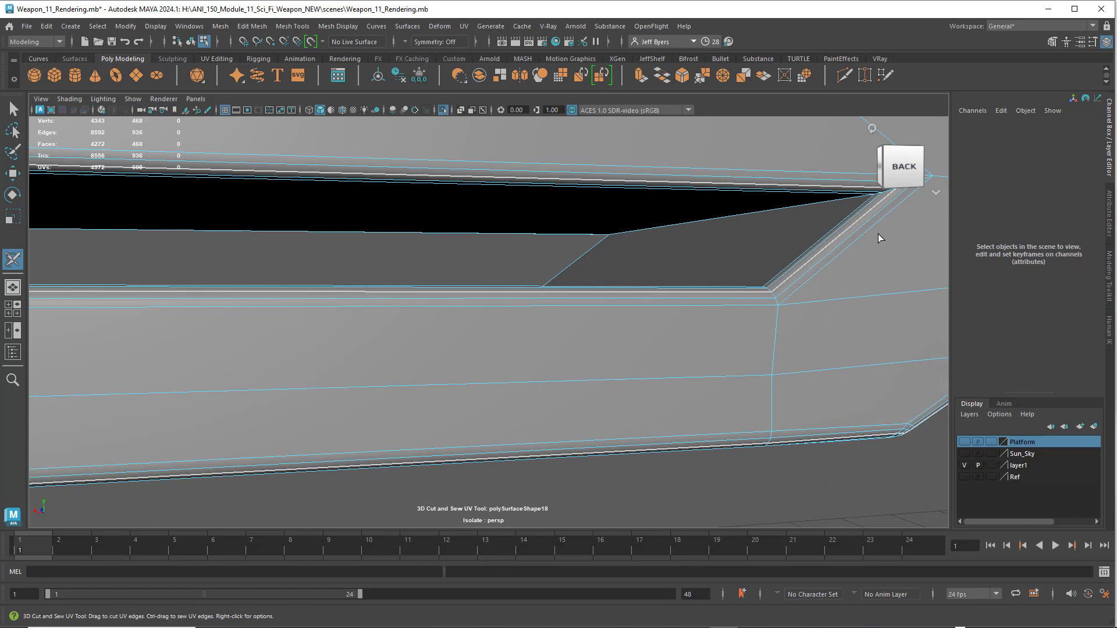
pyautogui.hotkey('shift', 'z')
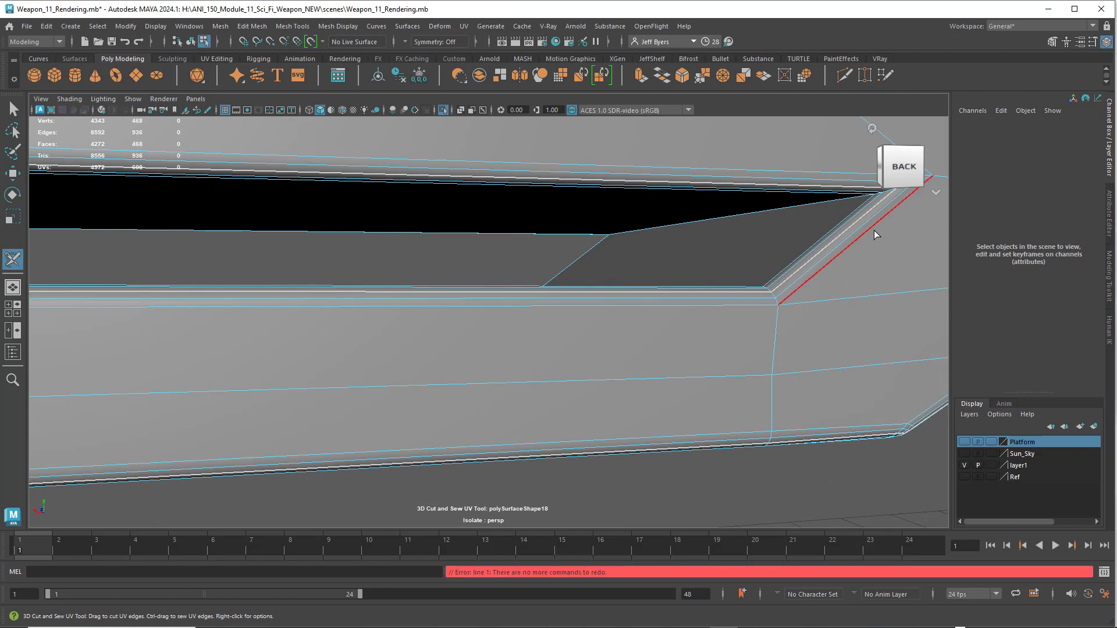
pyautogui.click(846, 200)
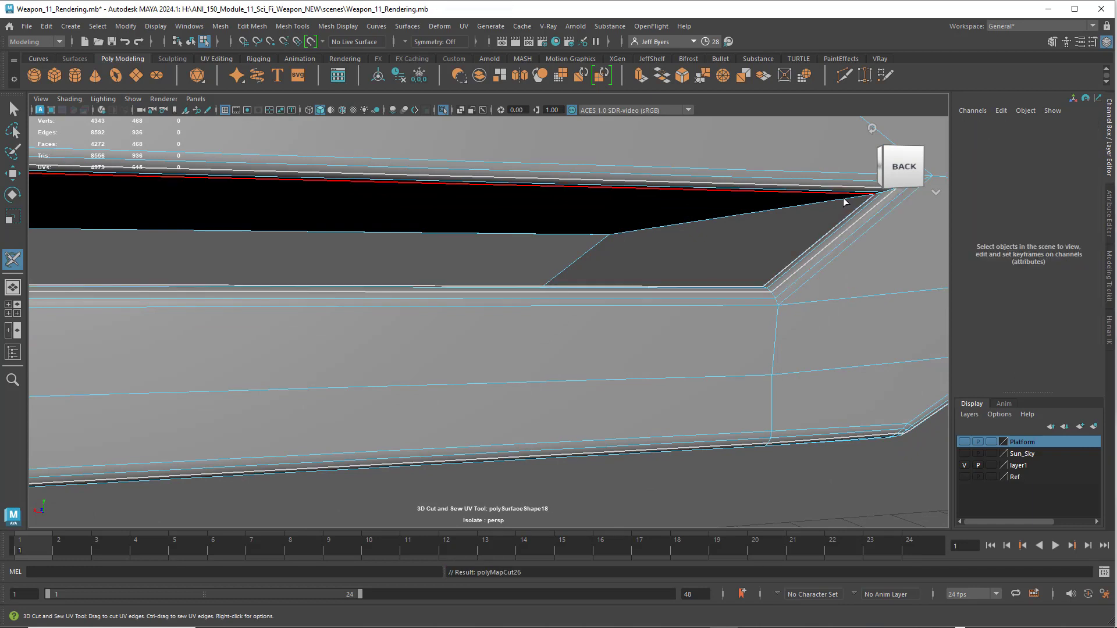
pyautogui.click(842, 203)
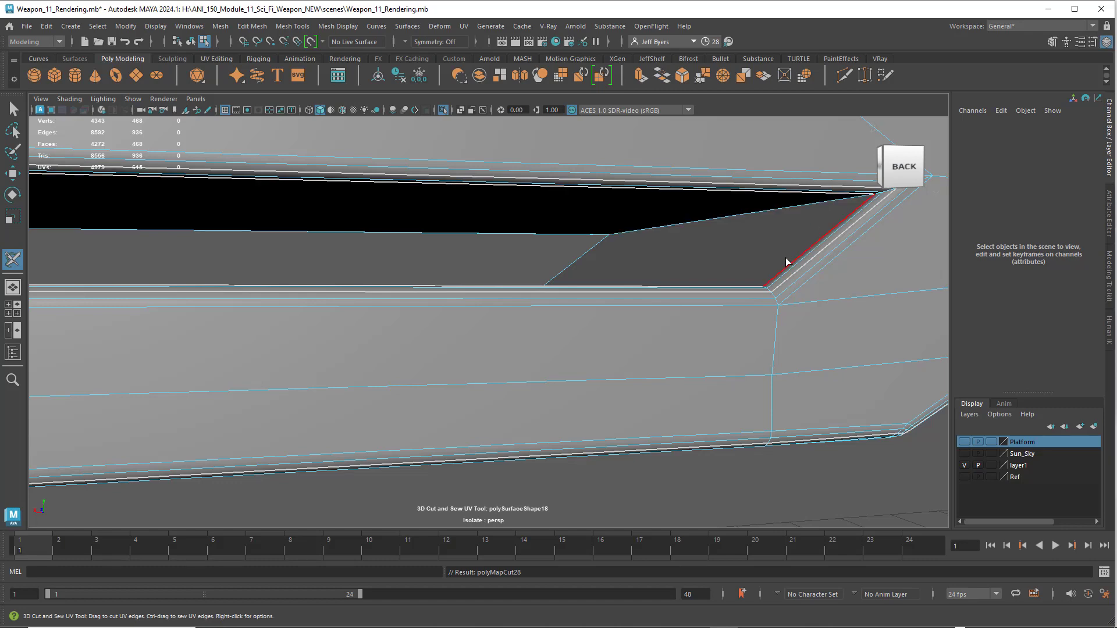
pyautogui.press('z')
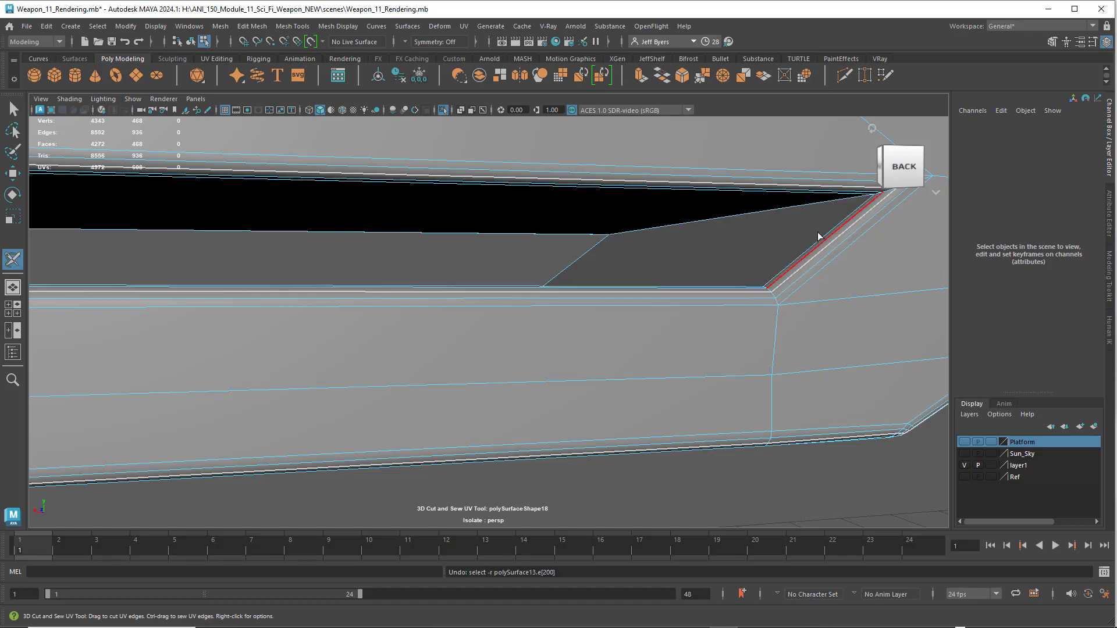
# Step: Cut a UV seam along the slot's upper sharp inner corner, running between the rim seams on both sides
pyautogui.keyDown('alt'); pyautogui.moveTo(845, 220); pyautogui.dragTo(758, 244); pyautogui.keyUp('alt')
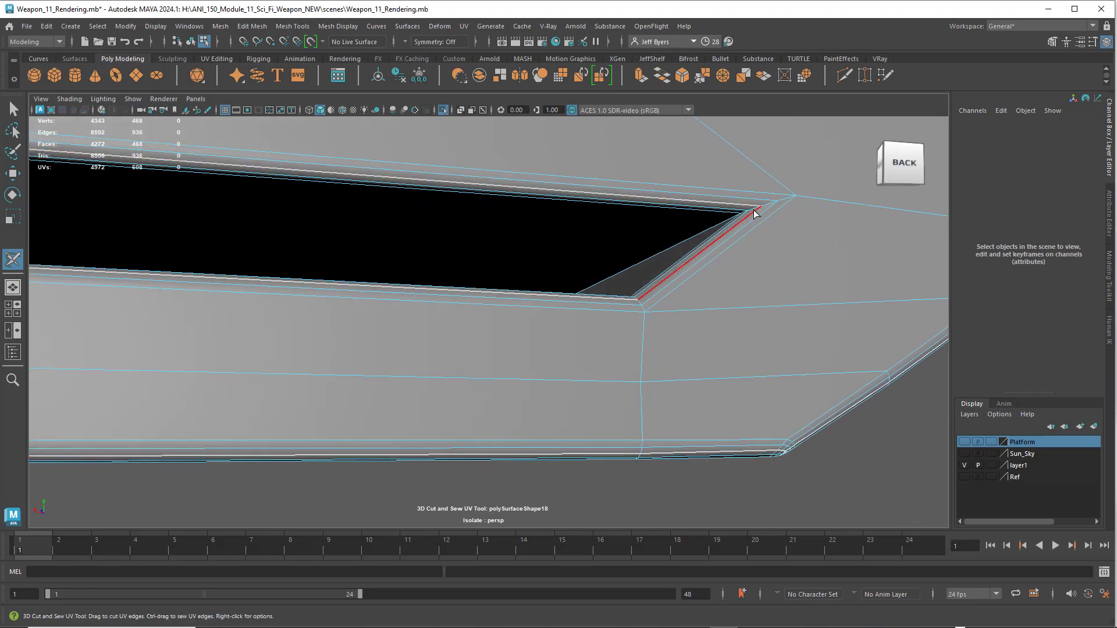
pyautogui.keyDown('alt'); pyautogui.moveTo(773, 229); pyautogui.dragTo(813, 220); pyautogui.keyUp('alt')
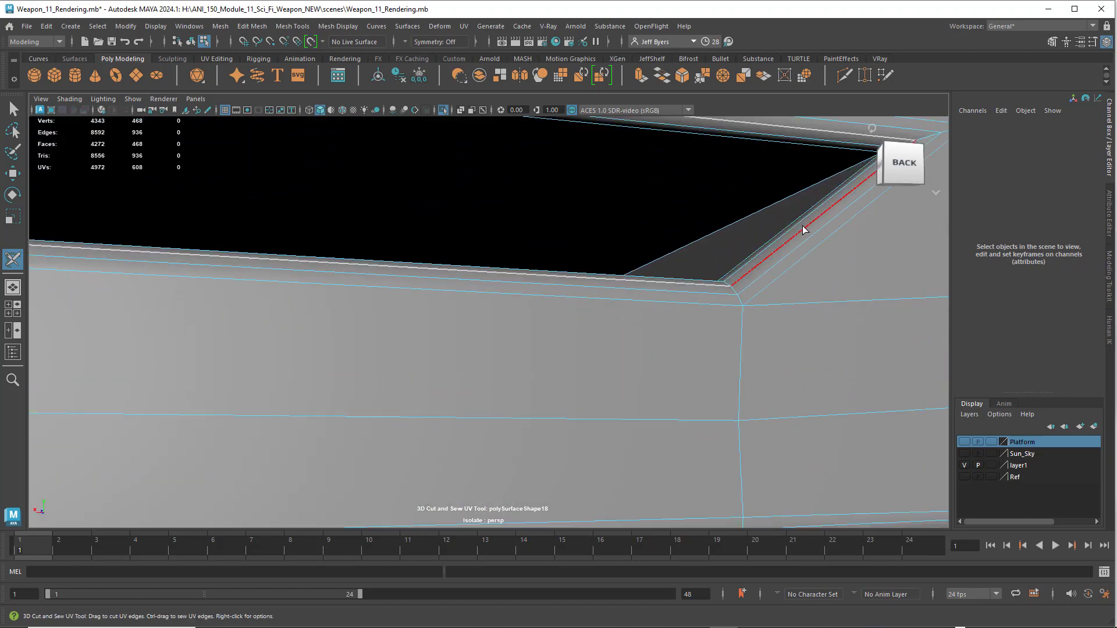
pyautogui.keyDown('alt'); pyautogui.moveTo(801, 226); pyautogui.dragTo(725, 278, button='middle'); pyautogui.keyUp('alt')
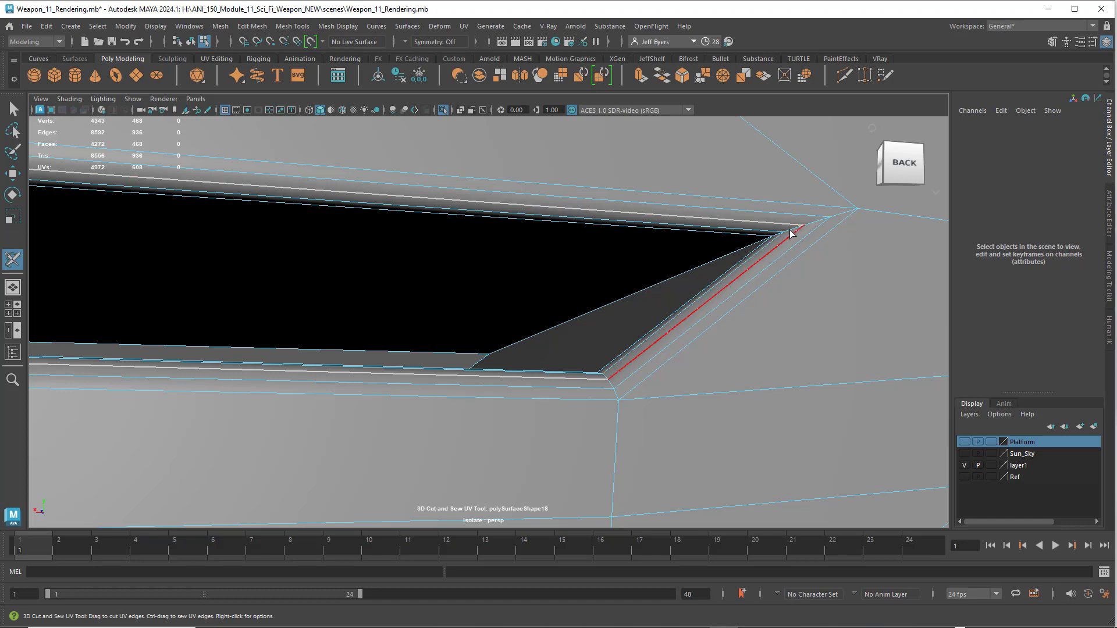
pyautogui.keyDown('alt'); pyautogui.moveTo(826, 268); pyautogui.dragTo(790, 248, button='middle'); pyautogui.keyUp('alt')
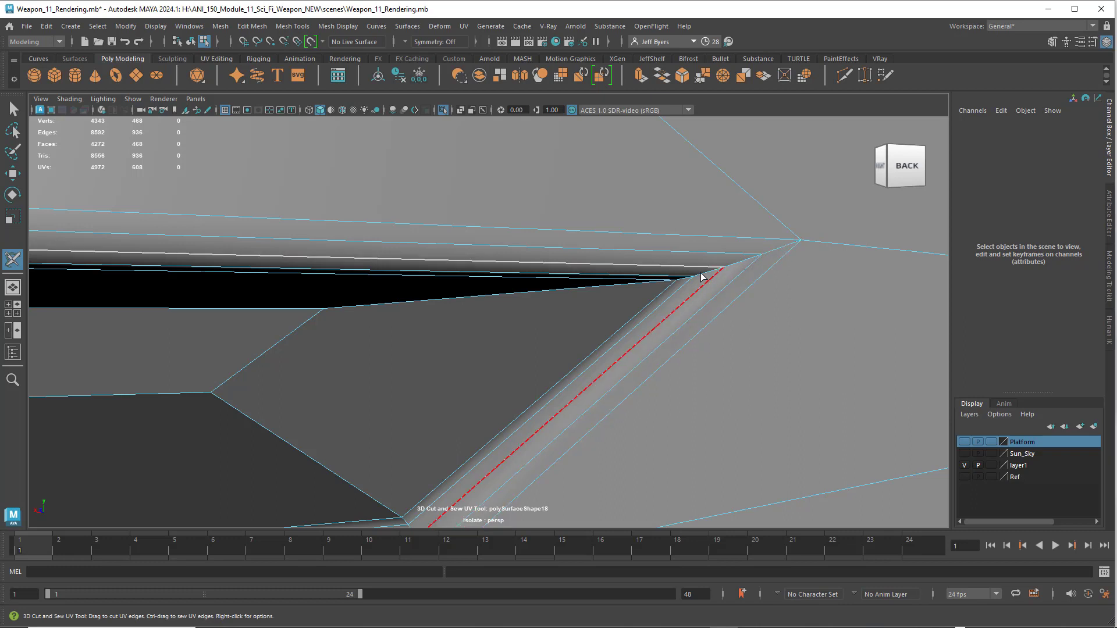
pyautogui.keyDown('alt'); pyautogui.moveTo(722, 283); pyautogui.dragTo(781, 283, button='middle'); pyautogui.keyUp('alt')
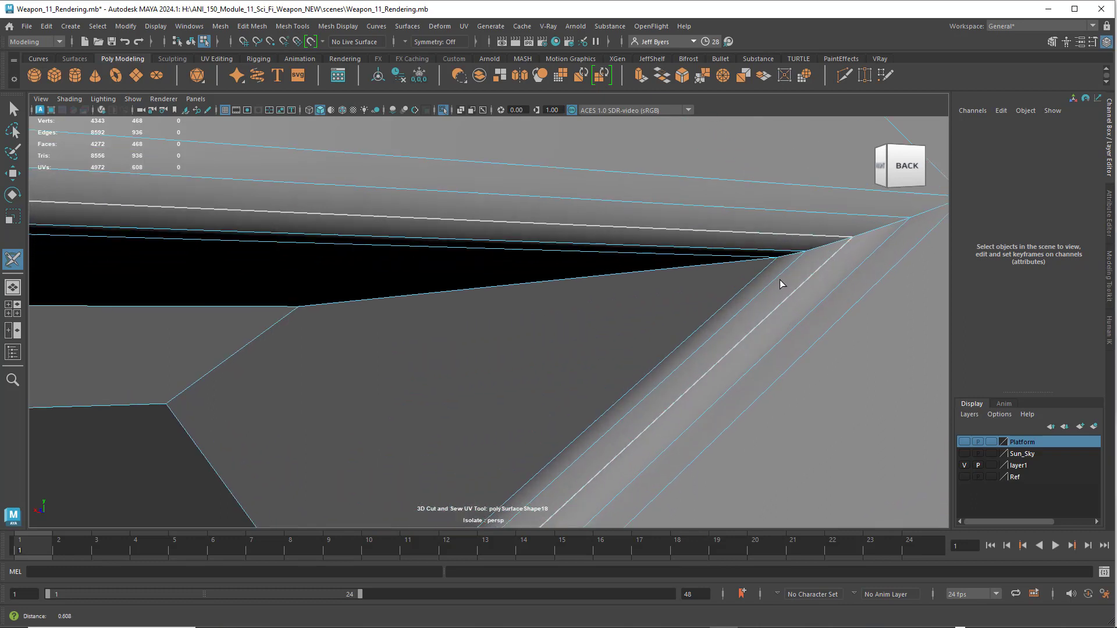
pyautogui.click(817, 245)
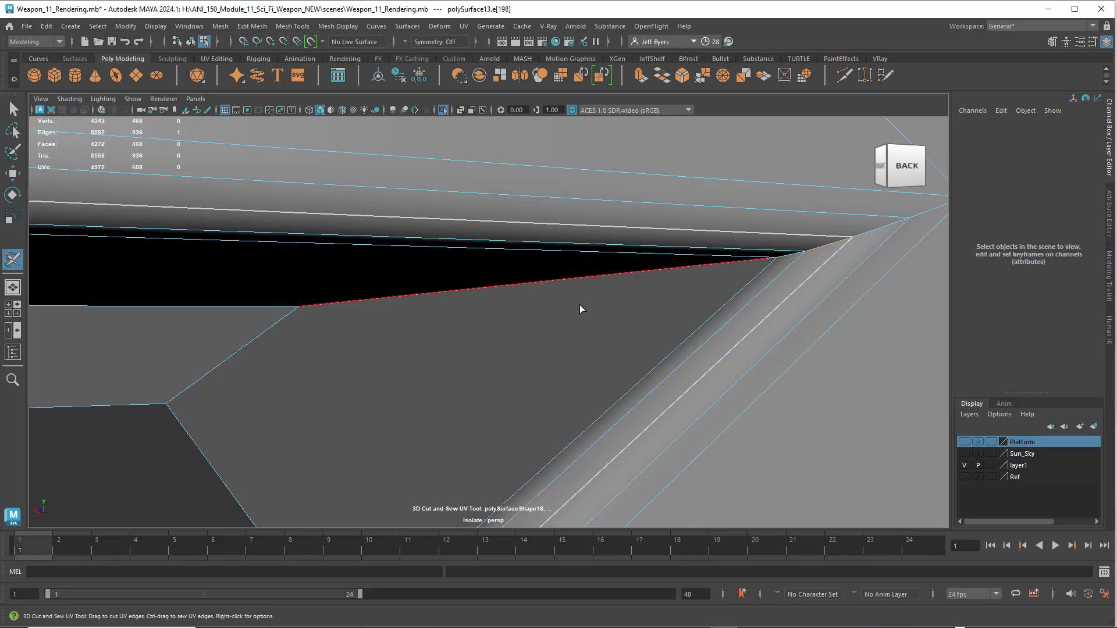
pyautogui.keyDown('alt'); pyautogui.moveTo(581, 308); pyautogui.dragTo(675, 304); pyautogui.keyUp('alt')
pyautogui.keyDown('alt'); pyautogui.moveTo(676, 305); pyautogui.dragTo(782, 314, button='middle'); pyautogui.keyUp('alt')
pyautogui.keyDown('alt'); pyautogui.moveTo(499, 284); pyautogui.dragTo(522, 283); pyautogui.keyUp('alt')
pyautogui.keyDown('alt'); pyautogui.moveTo(549, 289); pyautogui.dragTo(636, 292, button='right'); pyautogui.keyUp('alt')
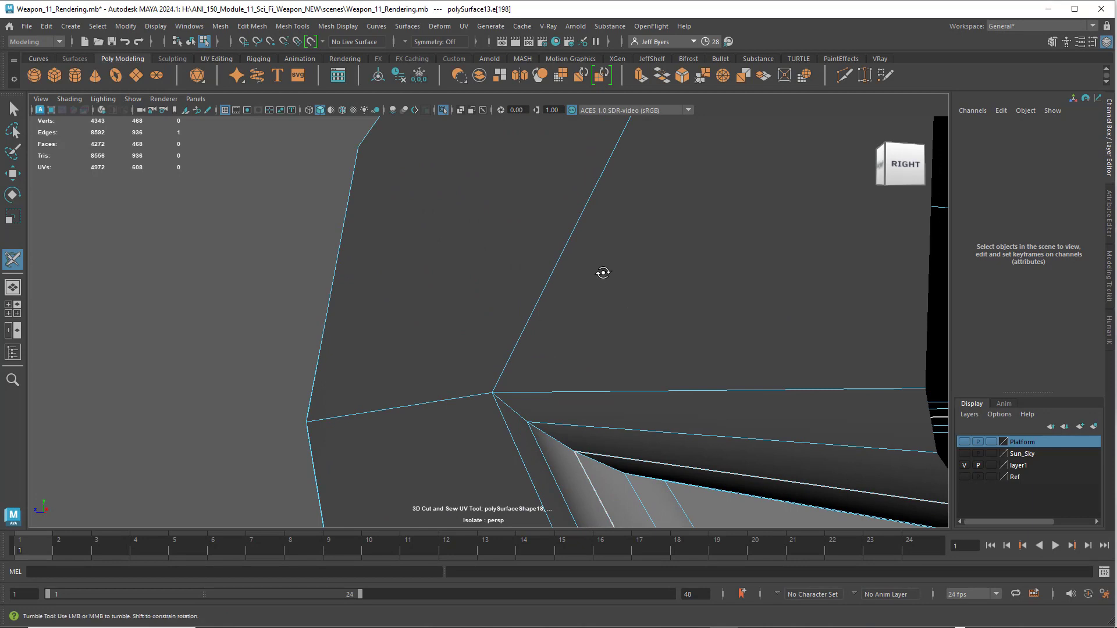
pyautogui.keyDown('alt'); pyautogui.moveTo(604, 273); pyautogui.dragTo(587, 323); pyautogui.keyUp('alt')
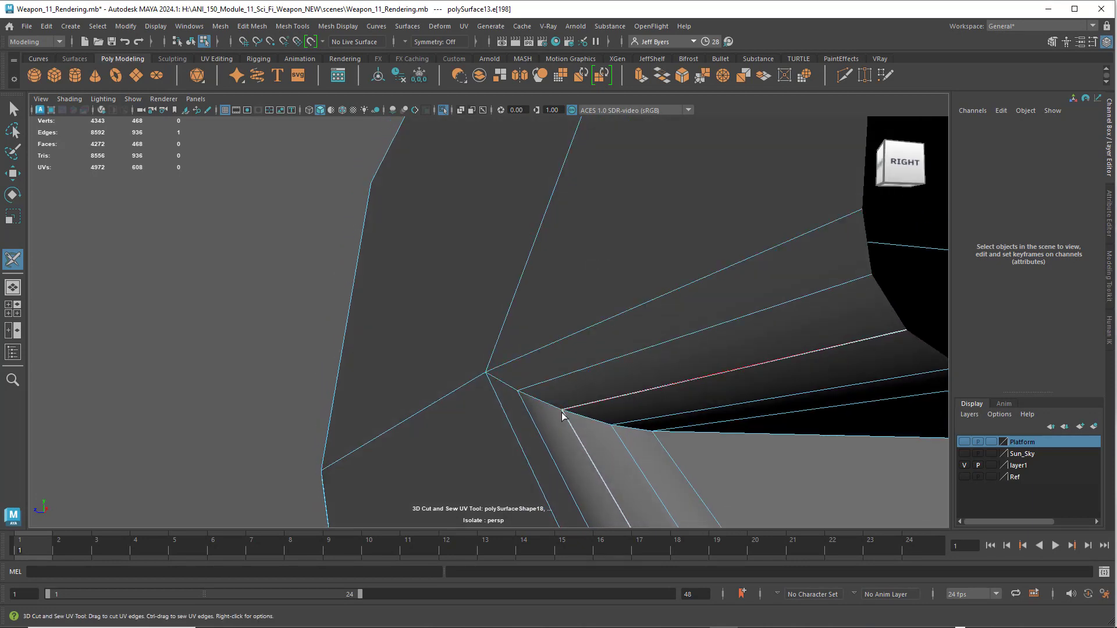
pyautogui.click(585, 420)
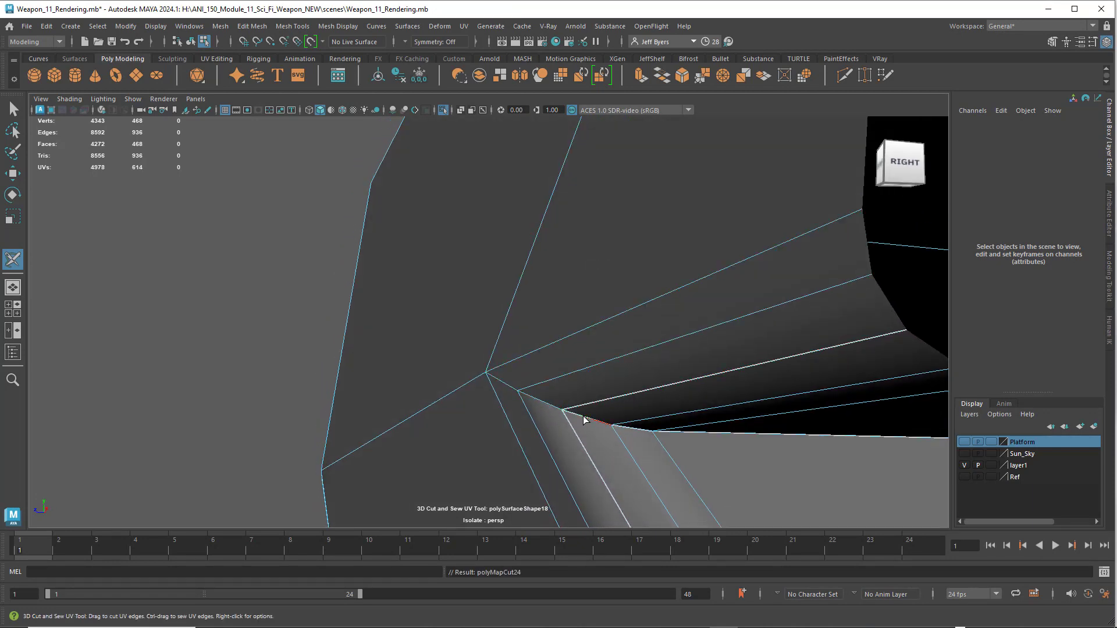
# Step: Inspect the cut UV seams around the slot, the angled end and the underside of the piece, ending the seam cutting
pyautogui.scroll(-5, 633, 424)
pyautogui.keyDown('alt'); pyautogui.moveTo(635, 414); pyautogui.dragTo(803, 421); pyautogui.keyUp('alt')
pyautogui.scroll(-5, 650, 416)
pyautogui.keyDown('alt'); pyautogui.moveTo(500, 355); pyautogui.dragTo(652, 317); pyautogui.keyUp('alt')
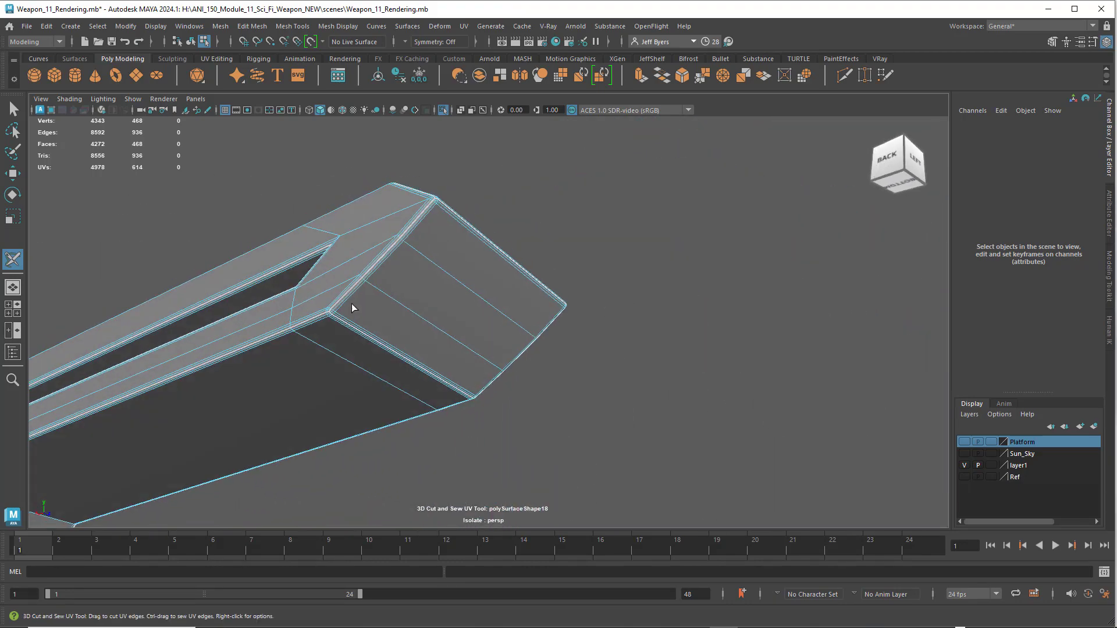
pyautogui.keyDown('alt'); pyautogui.moveTo(354, 309); pyautogui.dragTo(588, 301, button='middle'); pyautogui.keyUp('alt')
pyautogui.keyDown('alt'); pyautogui.moveTo(370, 316); pyautogui.dragTo(293, 289); pyautogui.keyUp('alt')
pyautogui.scroll(-2, 262, 272)
pyautogui.scroll(5, 400, 327)
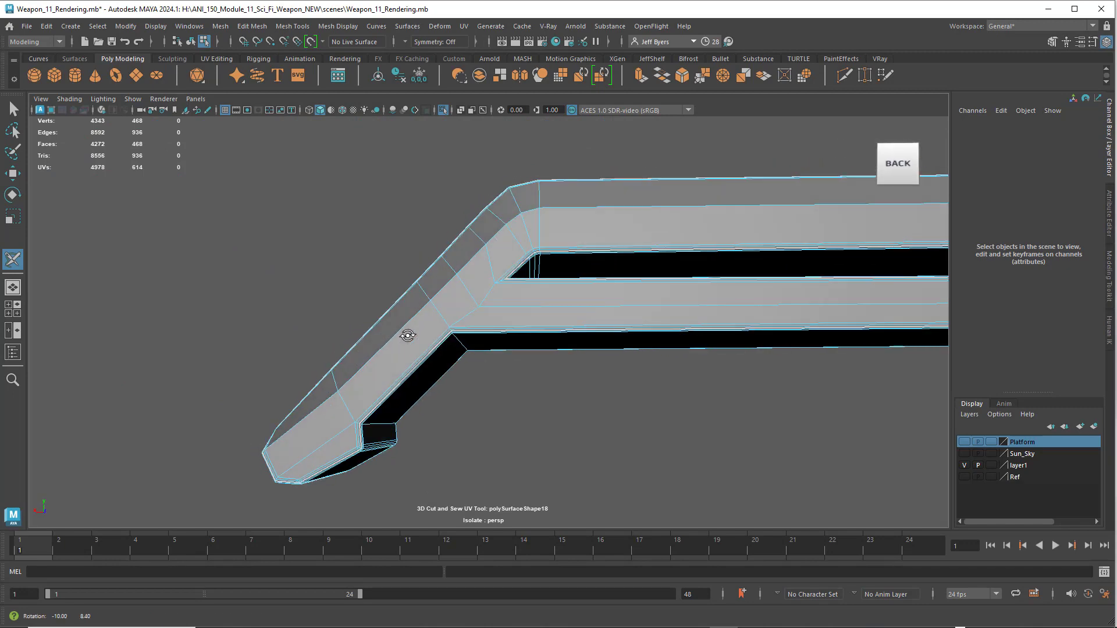
pyautogui.keyDown('alt'); pyautogui.moveTo(410, 335); pyautogui.dragTo(392, 278); pyautogui.keyUp('alt')
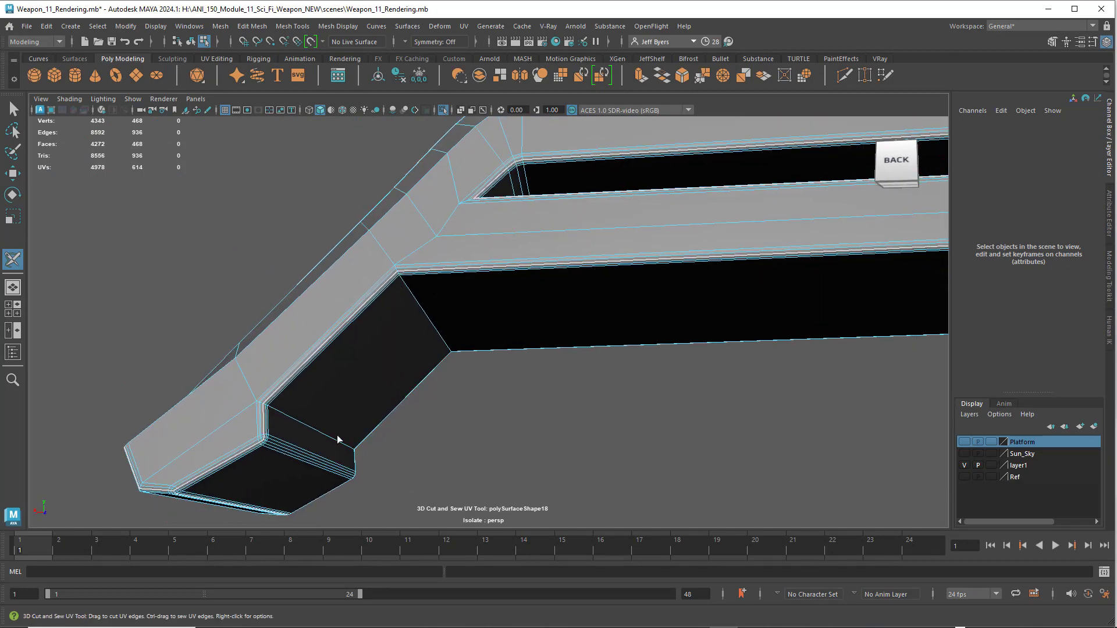
pyautogui.keyDown('alt'); pyautogui.moveTo(376, 439); pyautogui.dragTo(426, 399); pyautogui.keyUp('alt')
pyautogui.press('q')
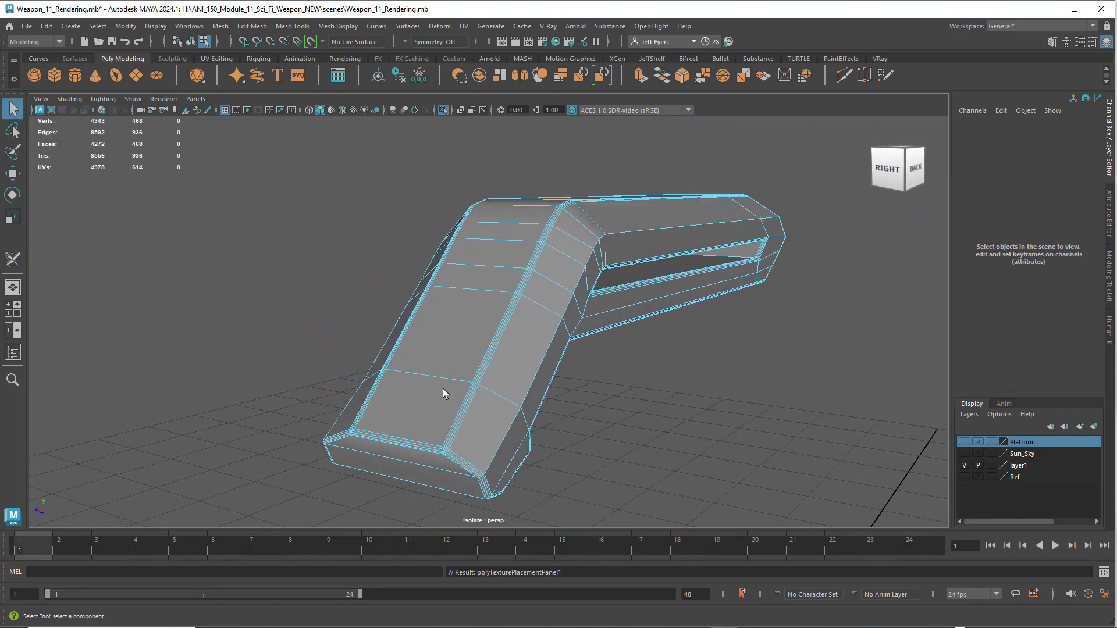
# Step: Select the slotted piece as a whole object and open it in the UV Editor
pyautogui.rightClick(455, 269)
pyautogui.click(435, 341)
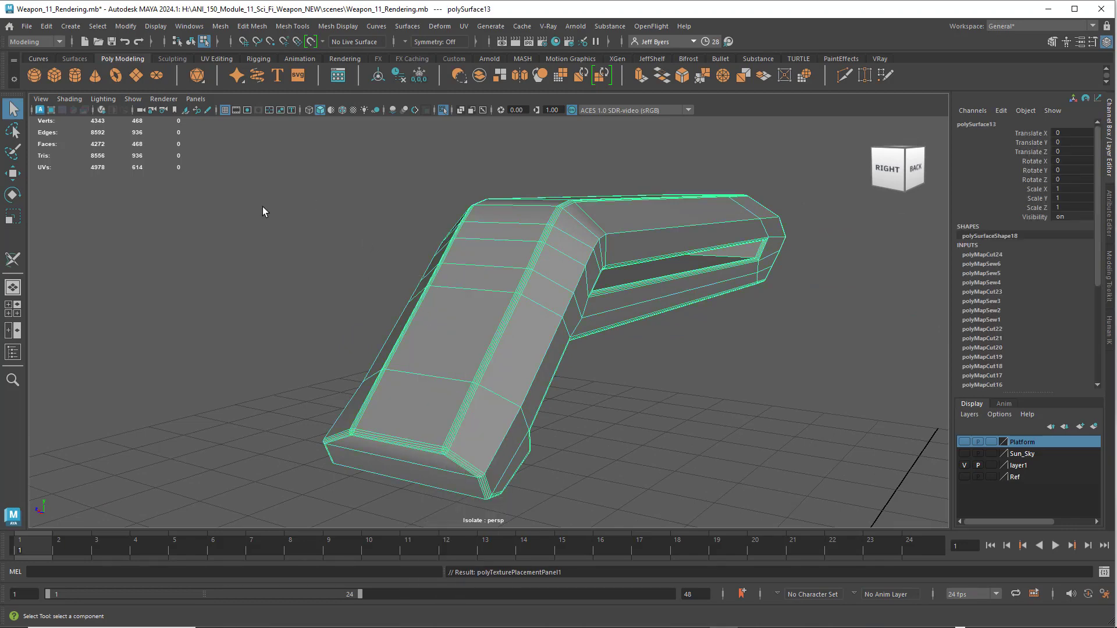
pyautogui.click(464, 27)
pyautogui.click(480, 49)
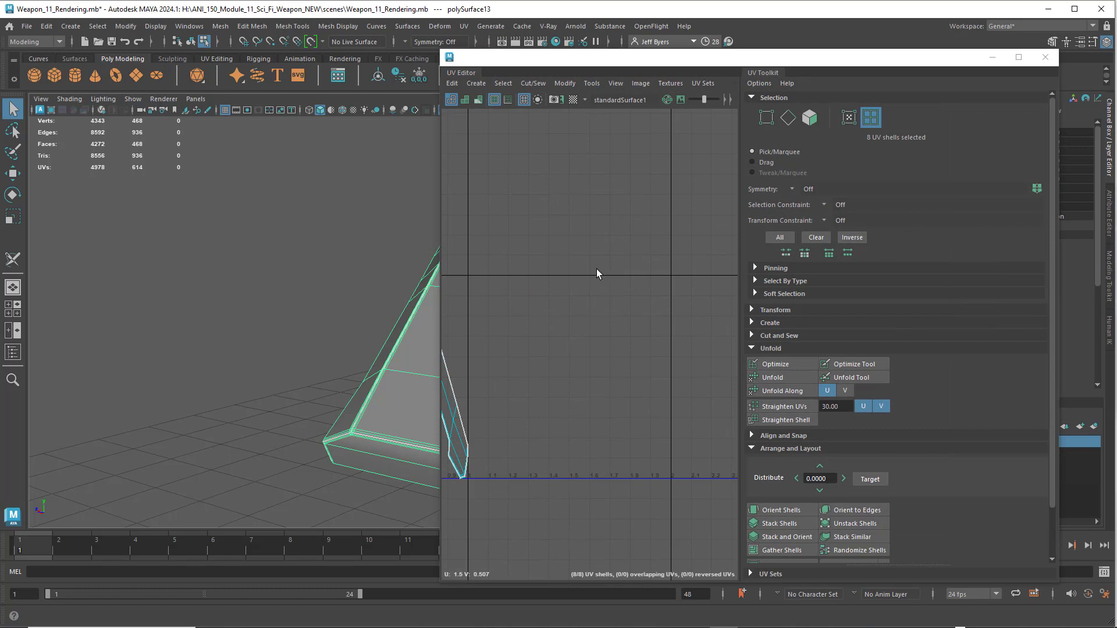
# Step: Unfold all UV shells of the slotted piece
pyautogui.press('f')
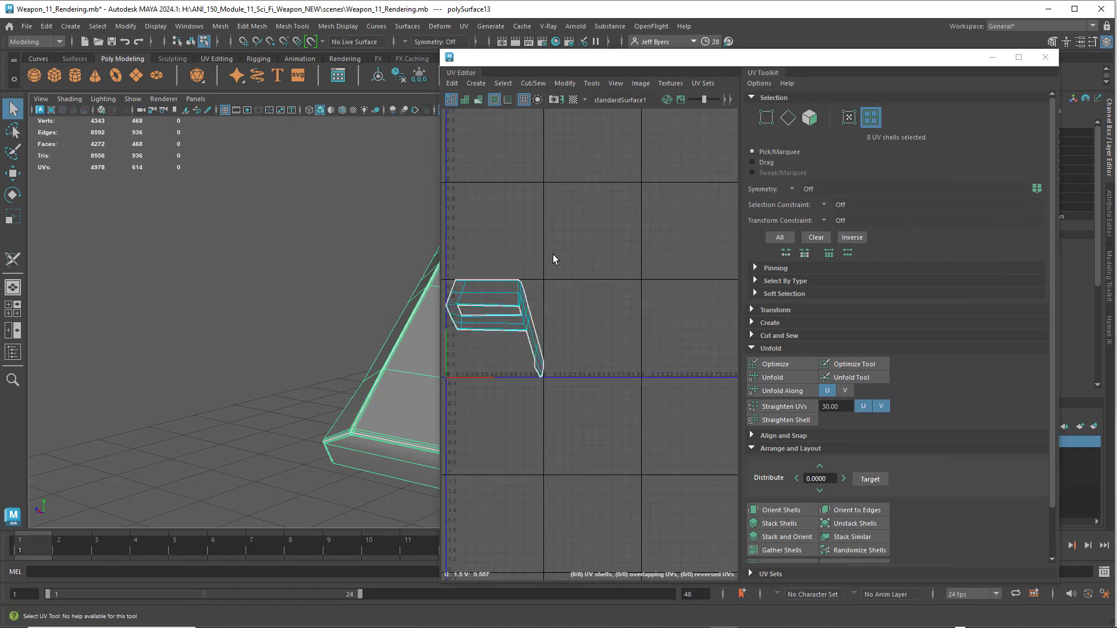
pyautogui.scroll(10, 646, 247)
pyautogui.keyDown('alt'); pyautogui.moveTo(553, 254); pyautogui.dragTo(632, 217, button='middle'); pyautogui.keyUp('alt')
pyautogui.scroll(-5, 613, 241)
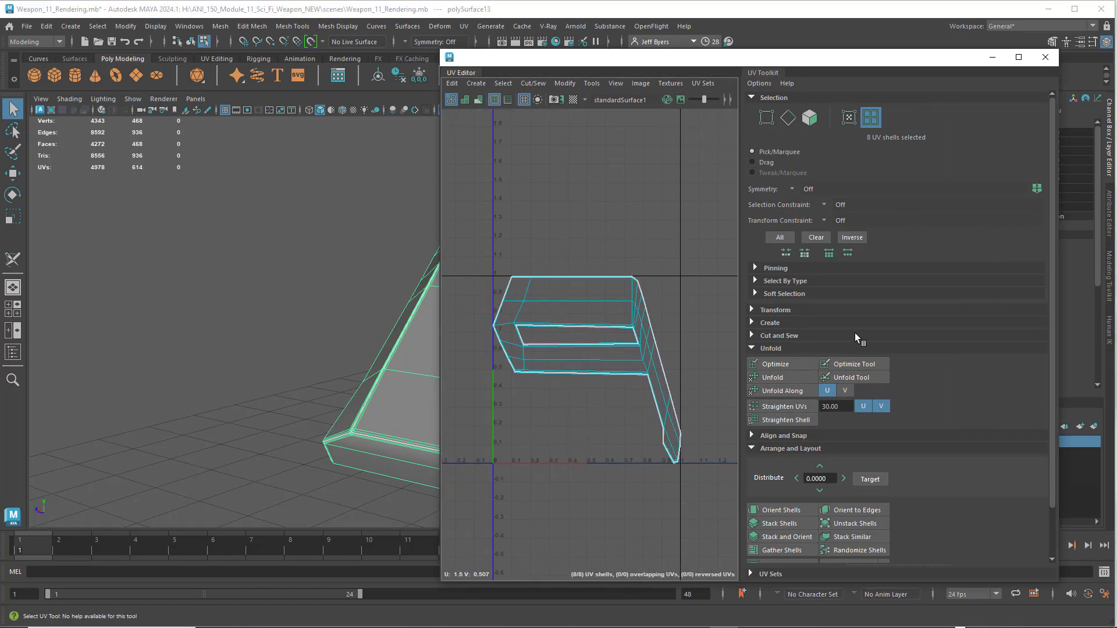
pyautogui.click(776, 380)
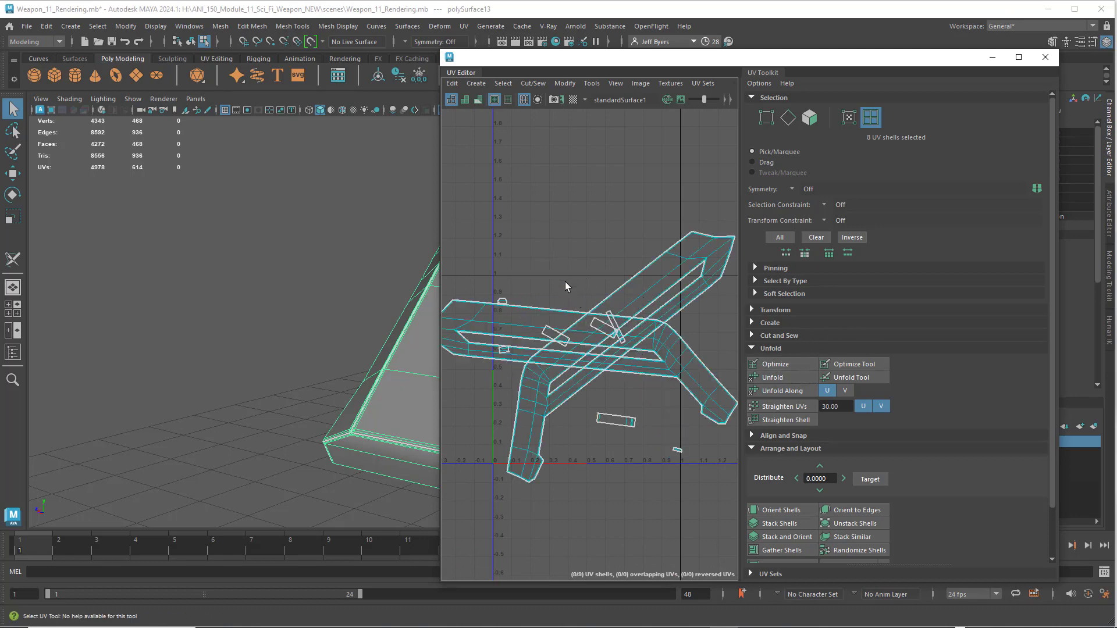
# Step: Select all the unfolded UV shells and lay them out within the UV tile
pyautogui.scroll(-4, 566, 282)
pyautogui.moveTo(611, 283); pyautogui.dragTo(561, 262, button='right')
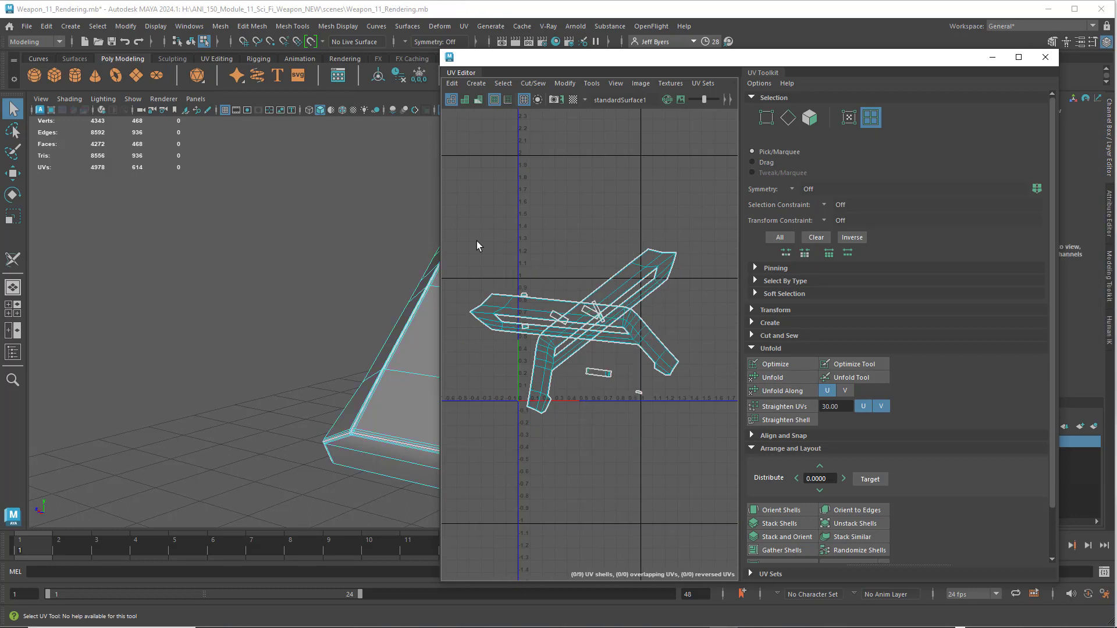
pyautogui.moveTo(477, 241); pyautogui.dragTo(701, 433)
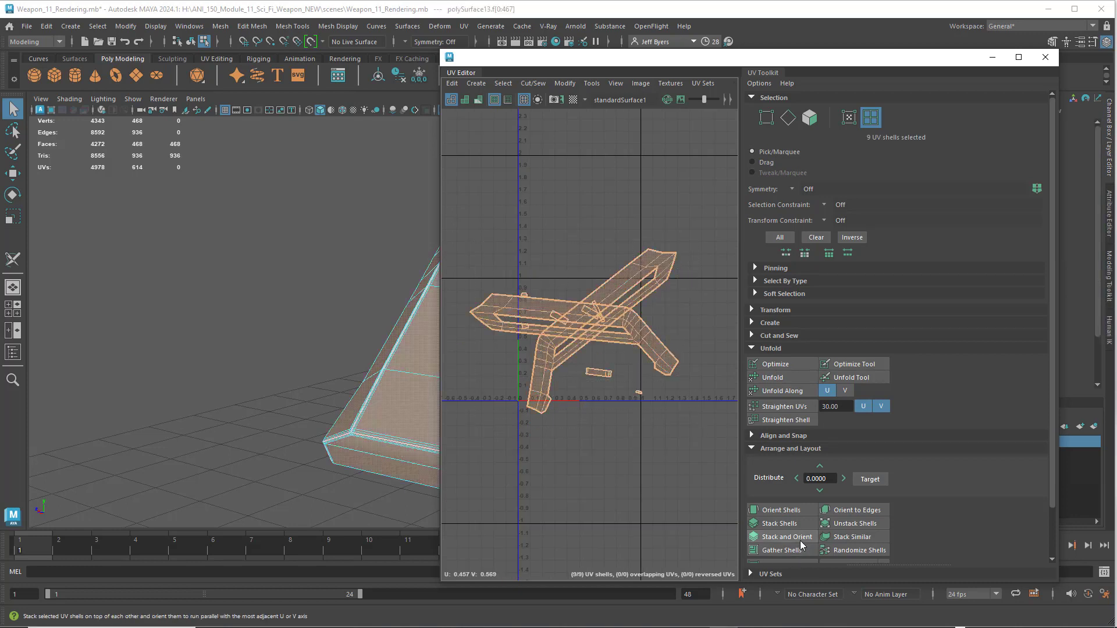
pyautogui.scroll(-2, 814, 519)
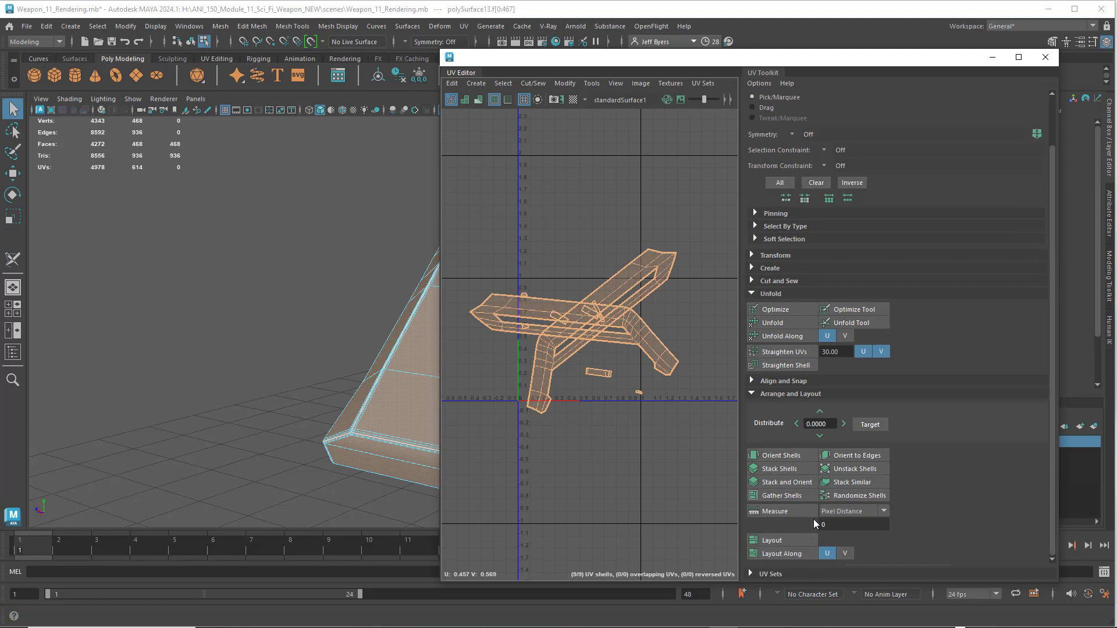
pyautogui.click(770, 538)
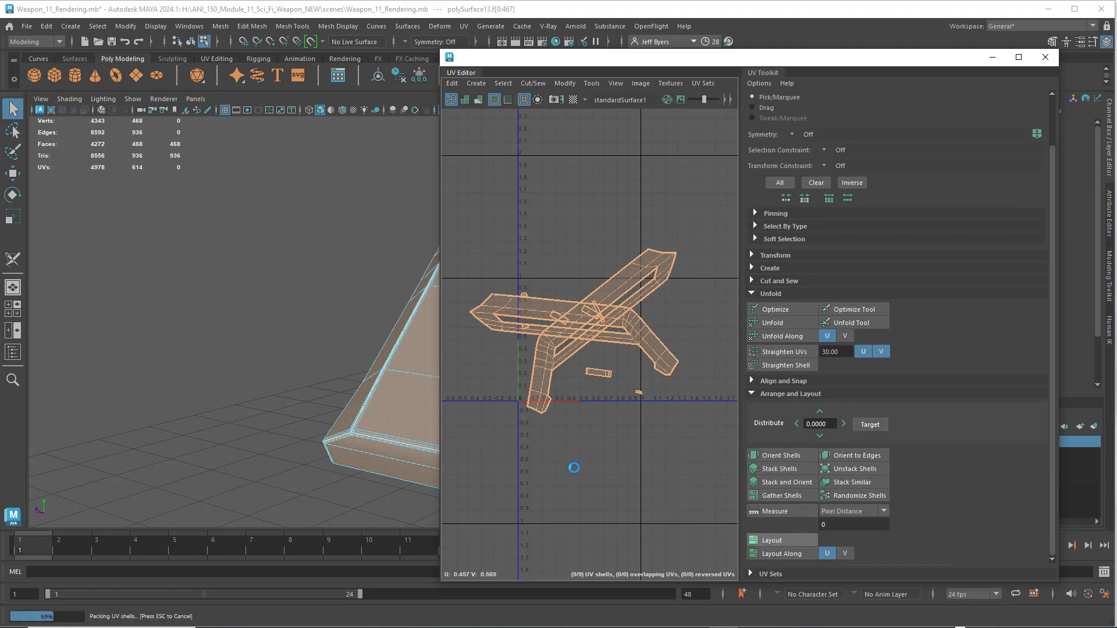
pyautogui.scroll(3, 588, 471)
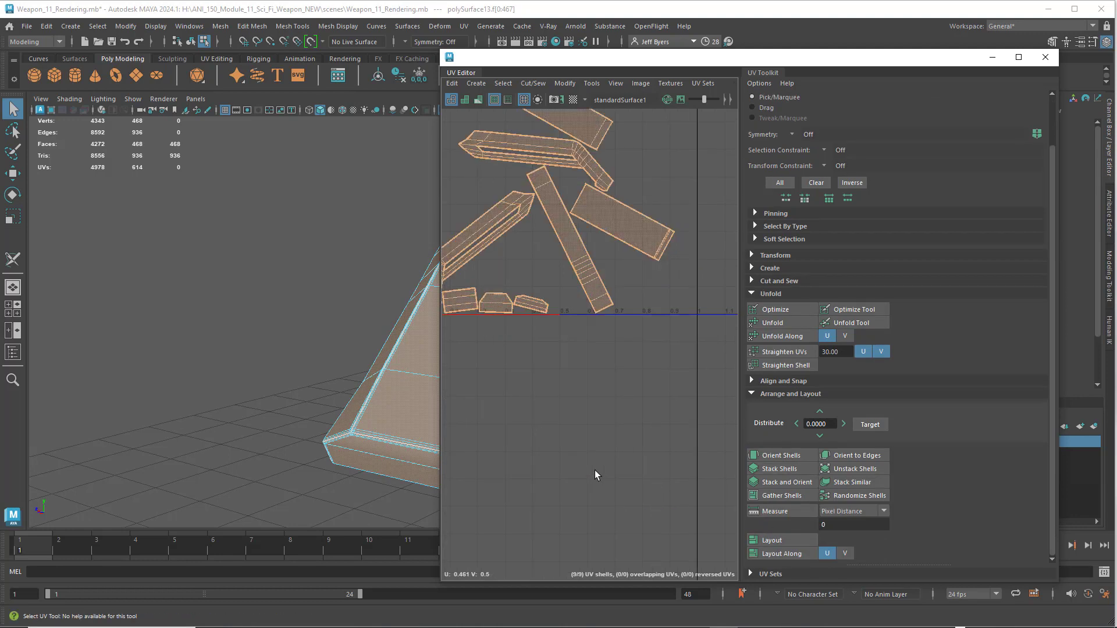
pyautogui.keyDown('alt'); pyautogui.moveTo(578, 373); pyautogui.dragTo(591, 473, button='middle'); pyautogui.keyUp('alt')
pyautogui.scroll(2, 623, 456)
pyautogui.scroll(-2, 633, 467)
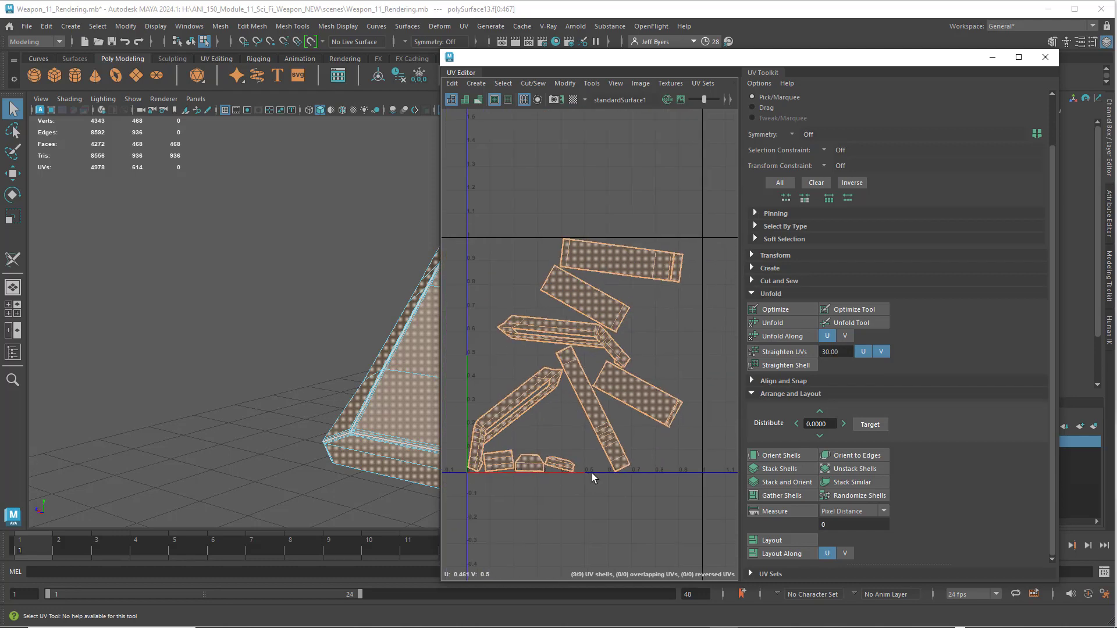
# Step: Orient the two uppermost rectangular shells to the UV axes and move them up, one above the other, near the tile's upper edge
pyautogui.click(596, 253)
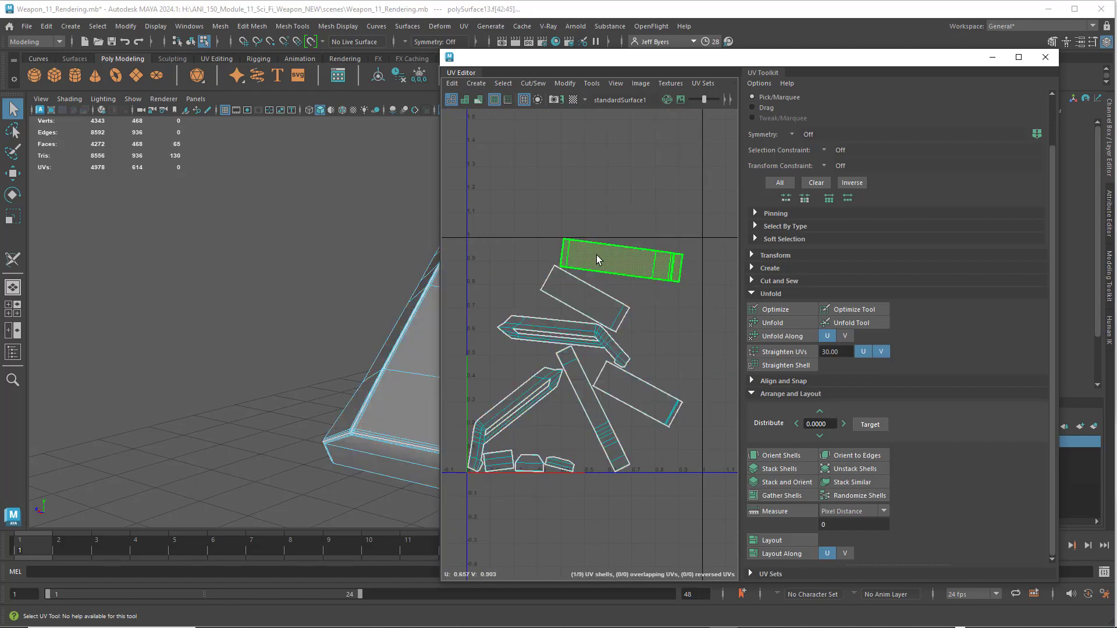
pyautogui.click(783, 455)
pyautogui.press('w')
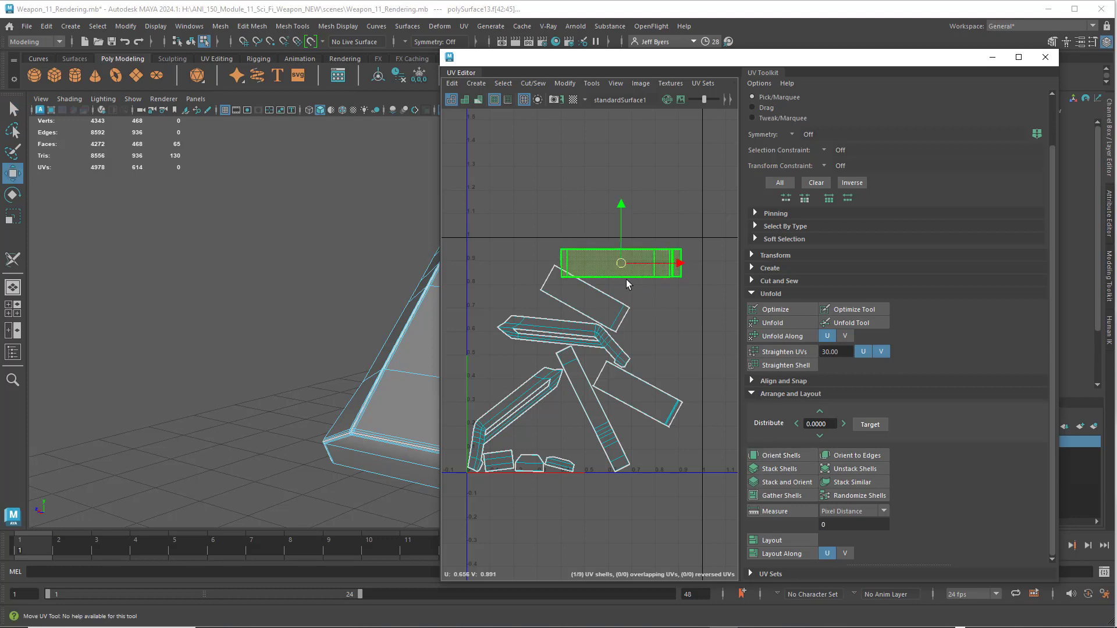
pyautogui.moveTo(622, 265); pyautogui.dragTo(610, 201)
pyautogui.click(579, 305)
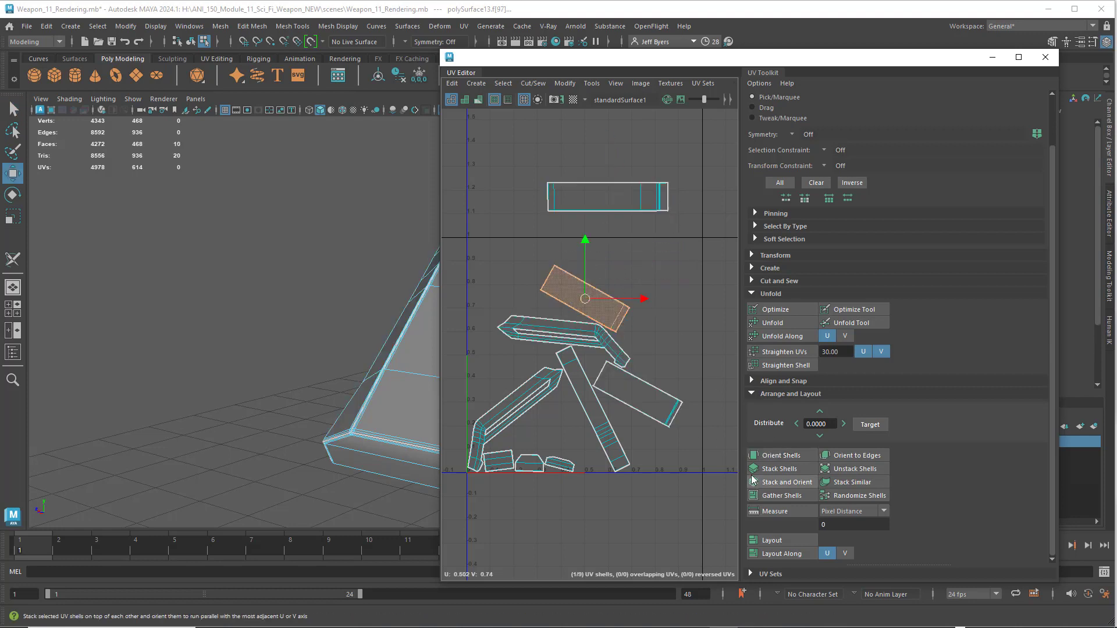
pyautogui.click(782, 455)
pyautogui.moveTo(595, 290); pyautogui.dragTo(617, 227)
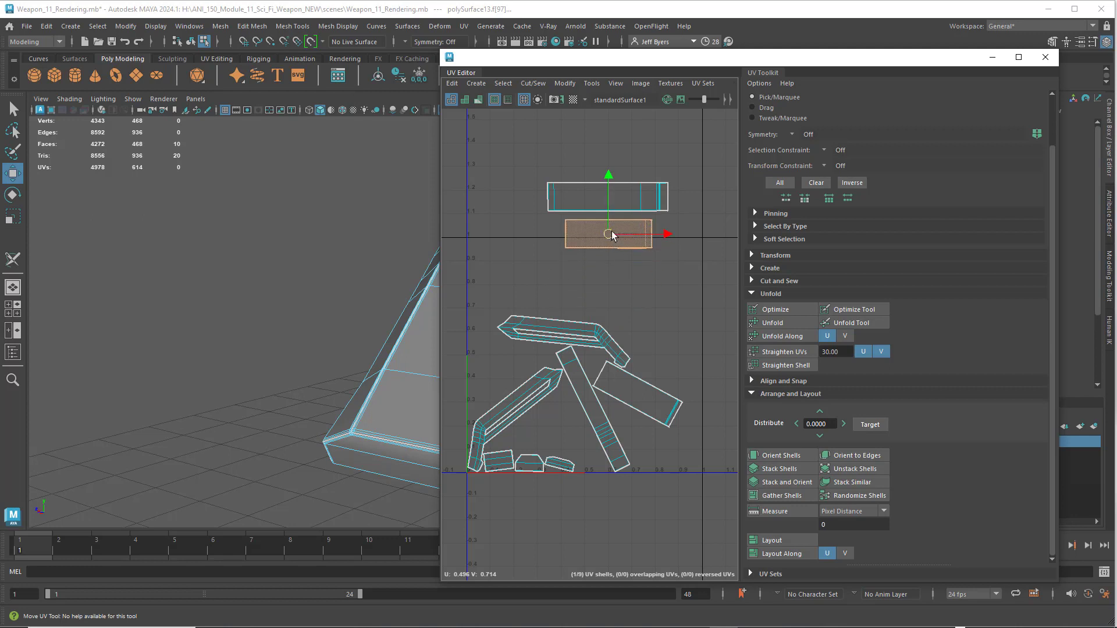
# Step: Apply automatic orientation to each of the two slotted side shells
pyautogui.click(576, 331)
pyautogui.click(780, 458)
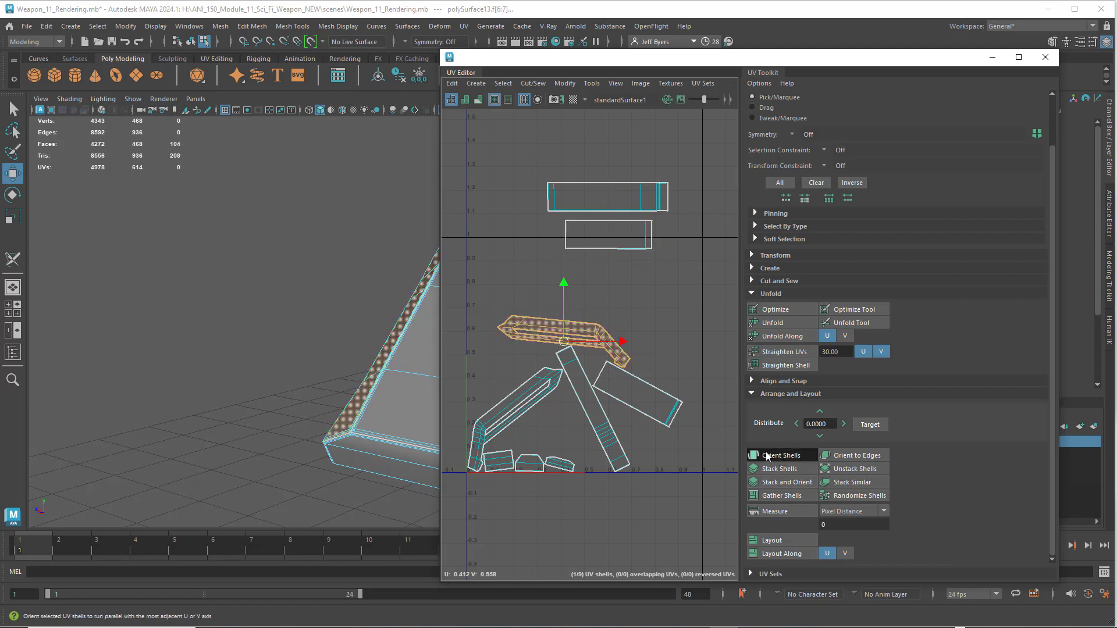
pyautogui.click(524, 402)
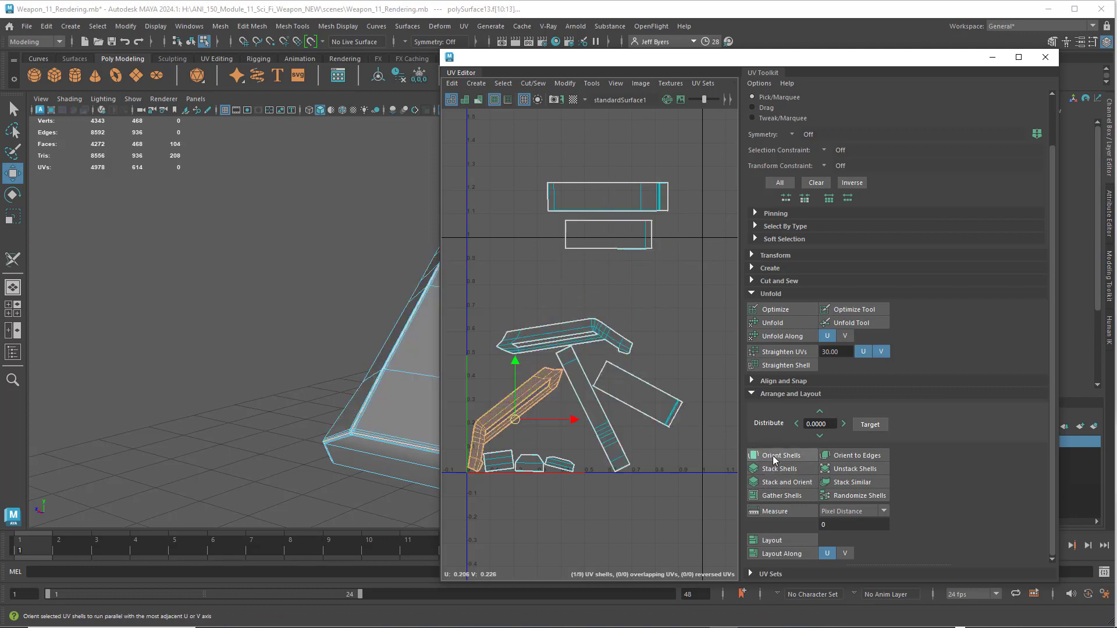
pyautogui.click(774, 482)
# Step: Rotate the upright slotted side shell to roughly horizontal and move it above the other slotted shell
pyautogui.press('e')
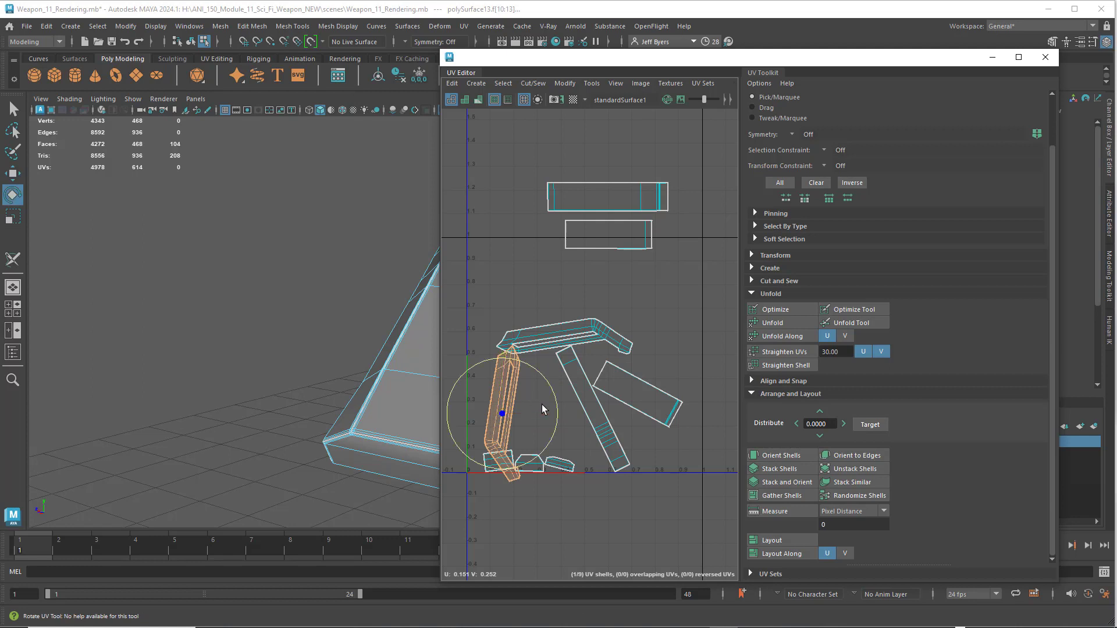
pyautogui.moveTo(540, 372)
pyautogui.mouseDown()
pyautogui.moveTo(558, 401)
pyautogui.moveTo(561, 455)
pyautogui.mouseUp()
pyautogui.click(767, 456)
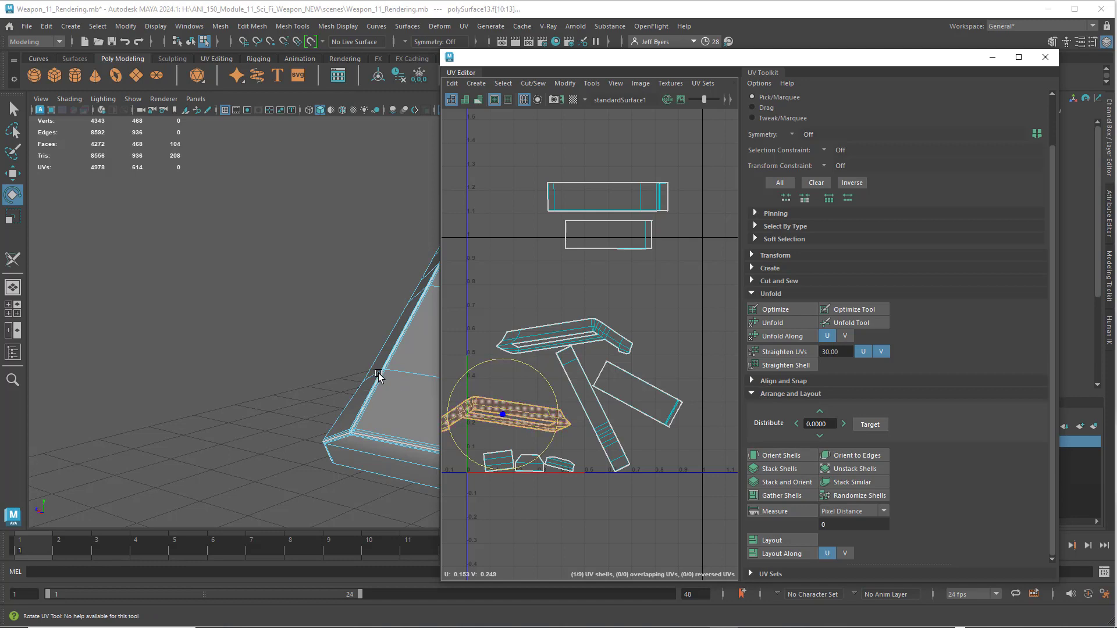
pyautogui.press('w')
pyautogui.moveTo(506, 419); pyautogui.dragTo(547, 294)
# Step: Rotate both slotted side shells until their long edges are horizontal and bring them close together
pyautogui.click(557, 331)
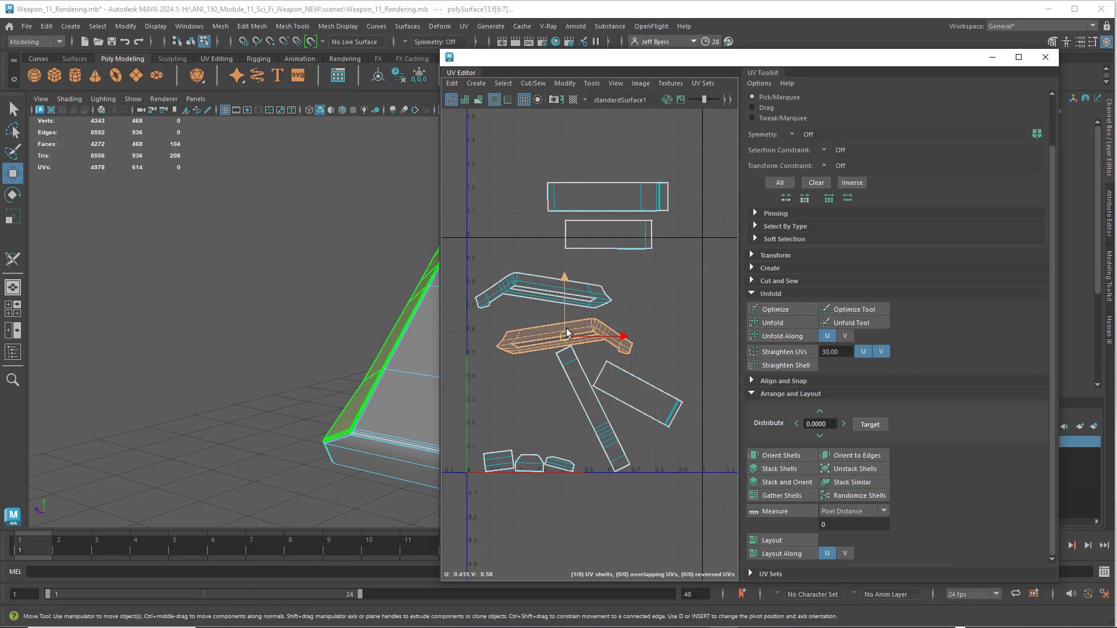
pyautogui.press('e')
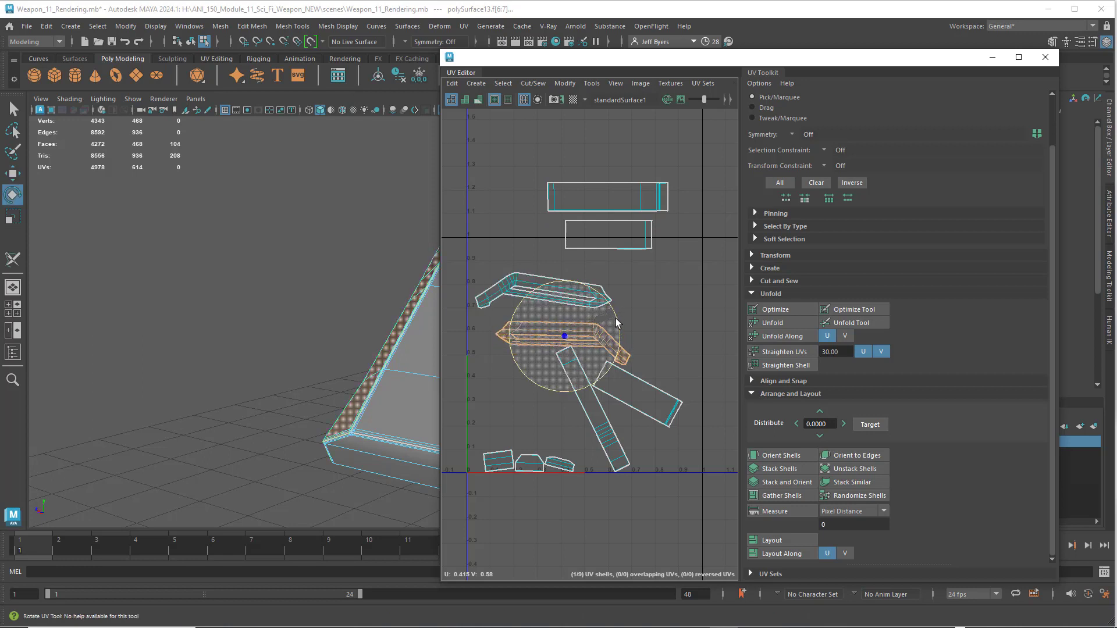
pyautogui.moveTo(617, 324); pyautogui.dragTo(615, 314)
pyautogui.click(520, 284)
pyautogui.moveTo(591, 260); pyautogui.dragTo(543, 308)
pyautogui.press('q')
pyautogui.press('w')
# Step: Orient the long narrow strip shell and the tilted rectangular shell beside it to the UV axes
pyautogui.click(569, 378)
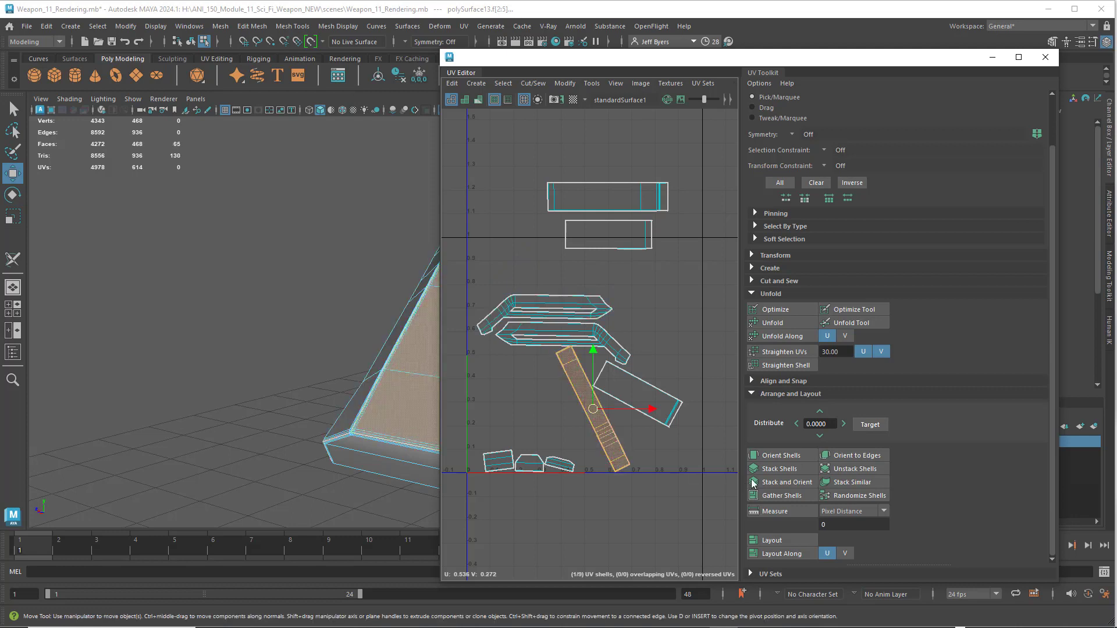
pyautogui.click(781, 455)
pyautogui.click(650, 396)
pyautogui.click(788, 457)
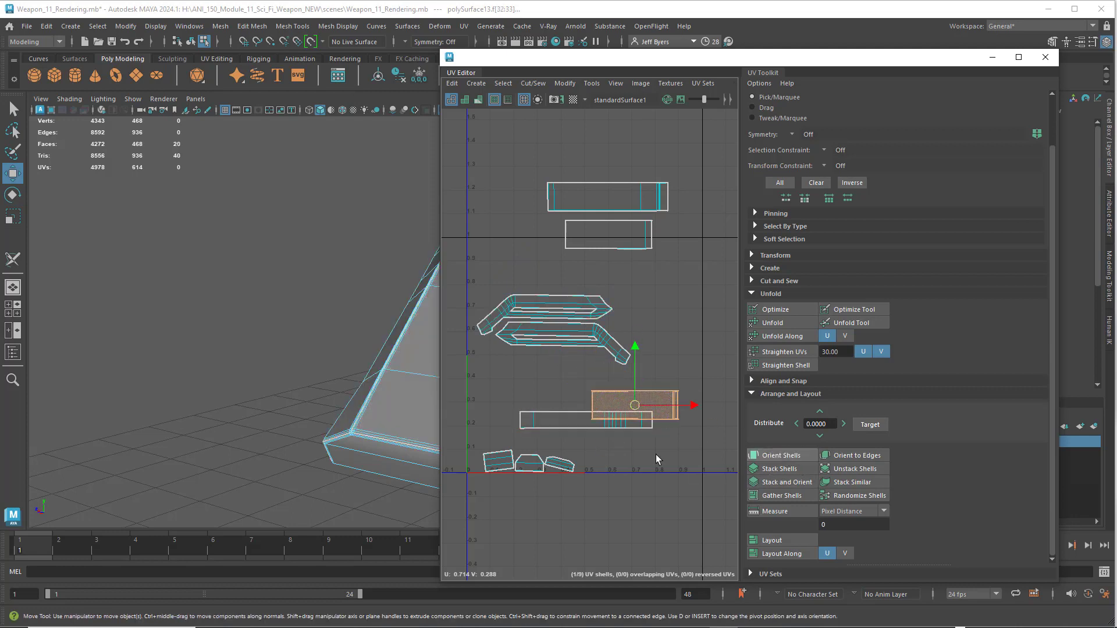
# Step: Orient the three small end shells to the UV axes, rotating the rectangular one so it lies horizontally
pyautogui.click(560, 463)
pyautogui.click(769, 459)
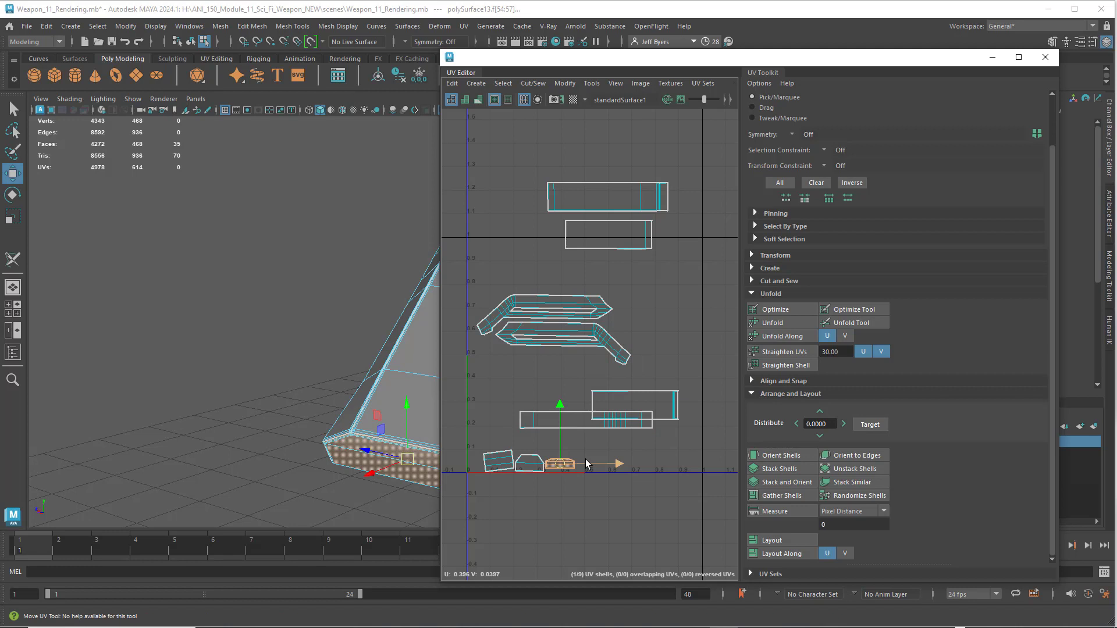
pyautogui.click(498, 461)
pyautogui.click(781, 456)
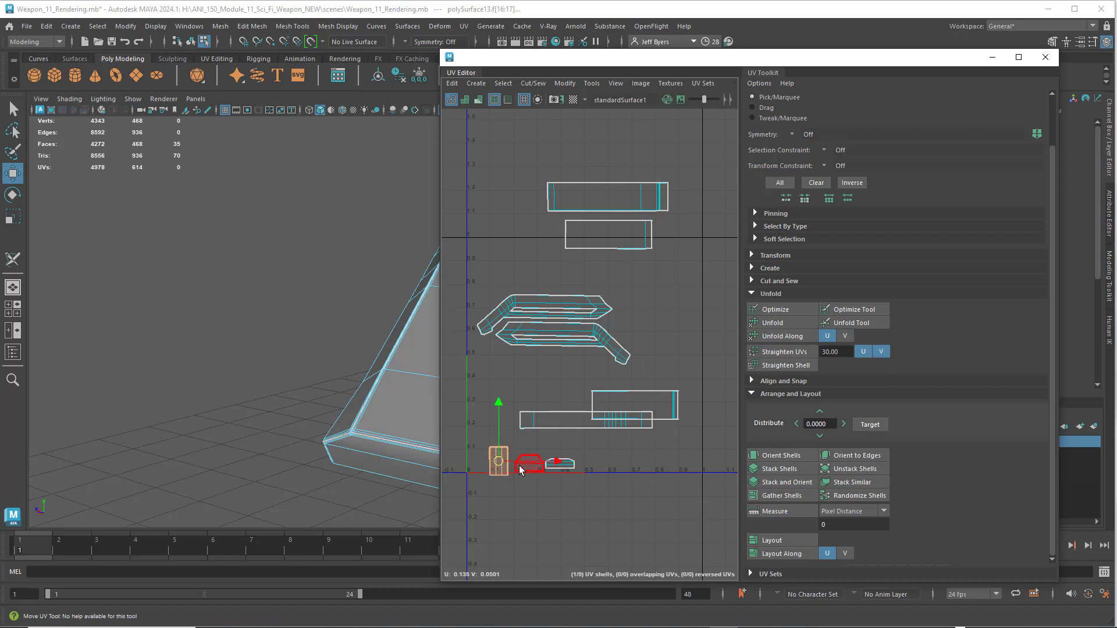
pyautogui.press('e')
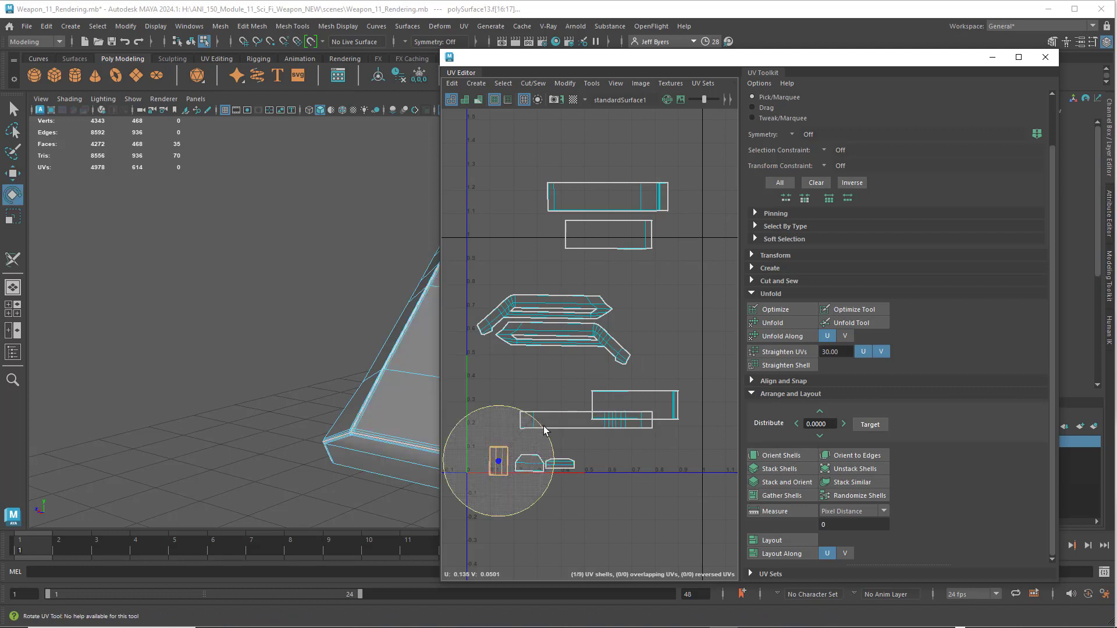
pyautogui.moveTo(552, 472); pyautogui.dragTo(541, 501)
pyautogui.click(781, 455)
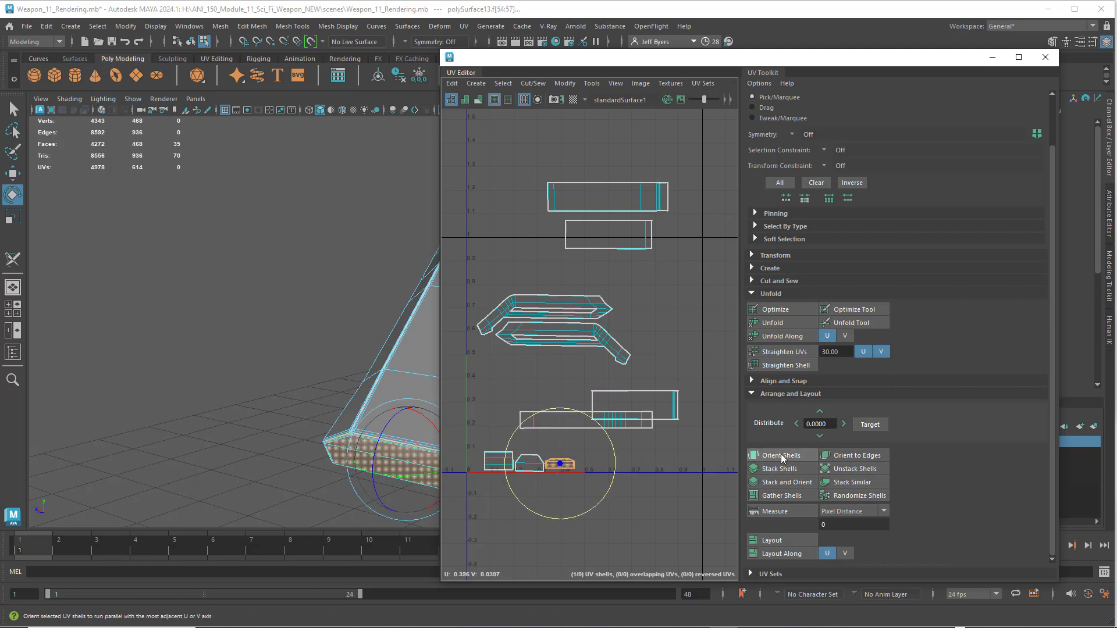
pyautogui.click(535, 463)
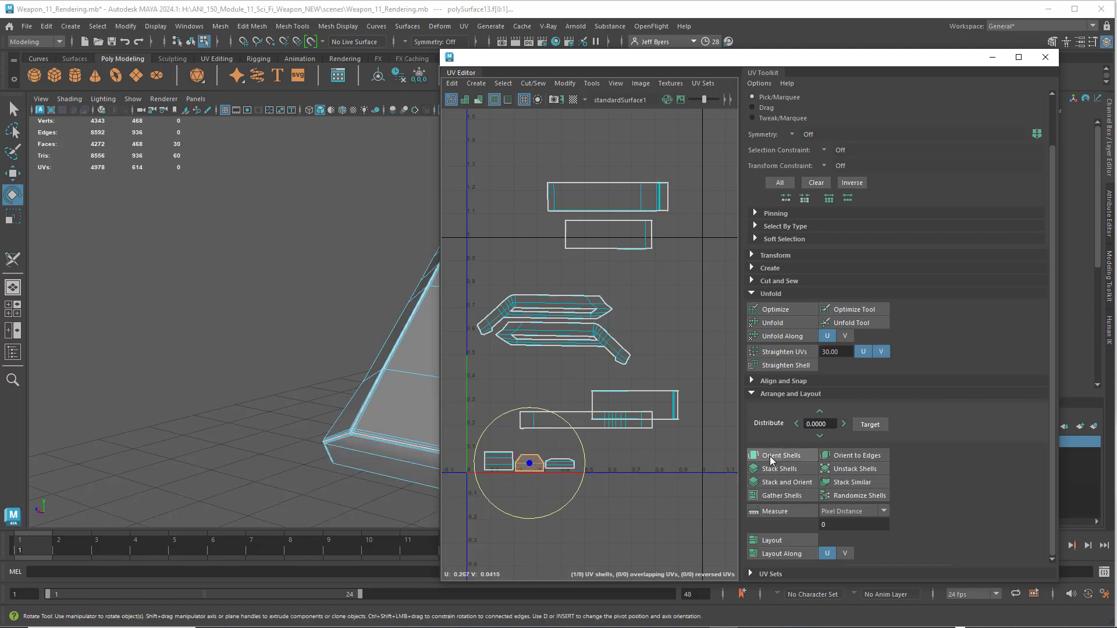
# Step: Select both slotted side shells and move them together toward the middle of the UV tile
pyautogui.scroll(-3, 545, 372)
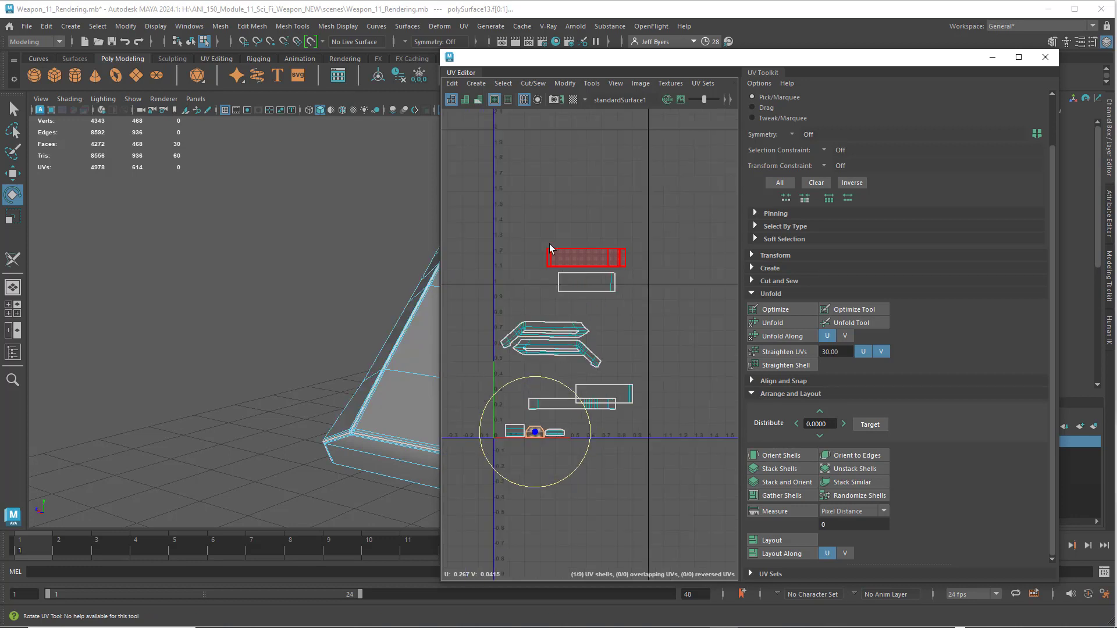
pyautogui.click(532, 331)
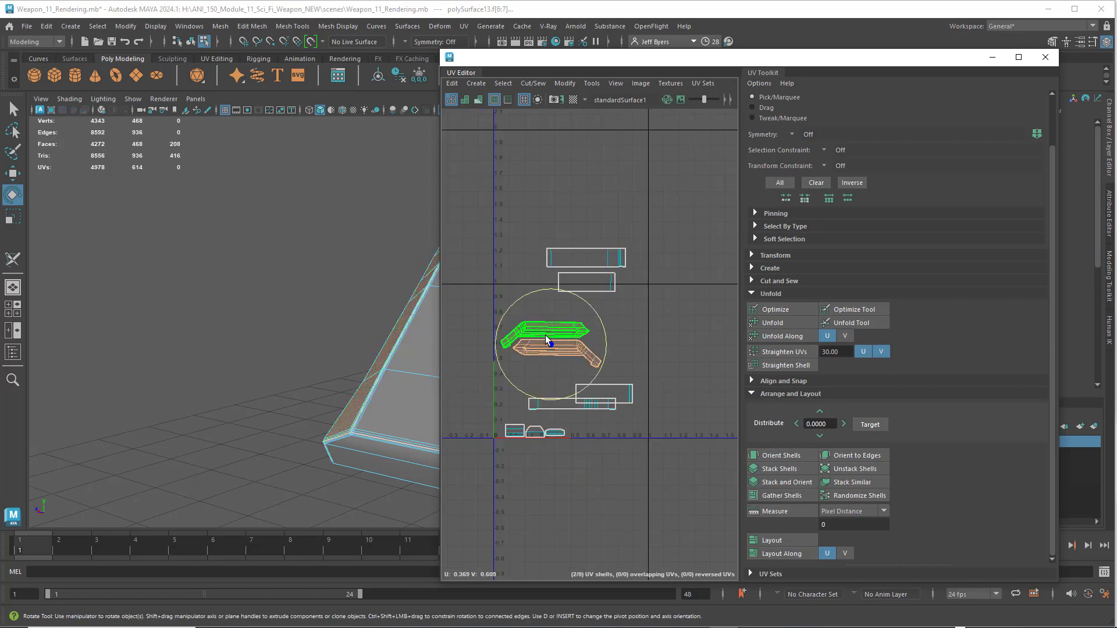
pyautogui.press('w')
pyautogui.moveTo(554, 341); pyautogui.dragTo(582, 352)
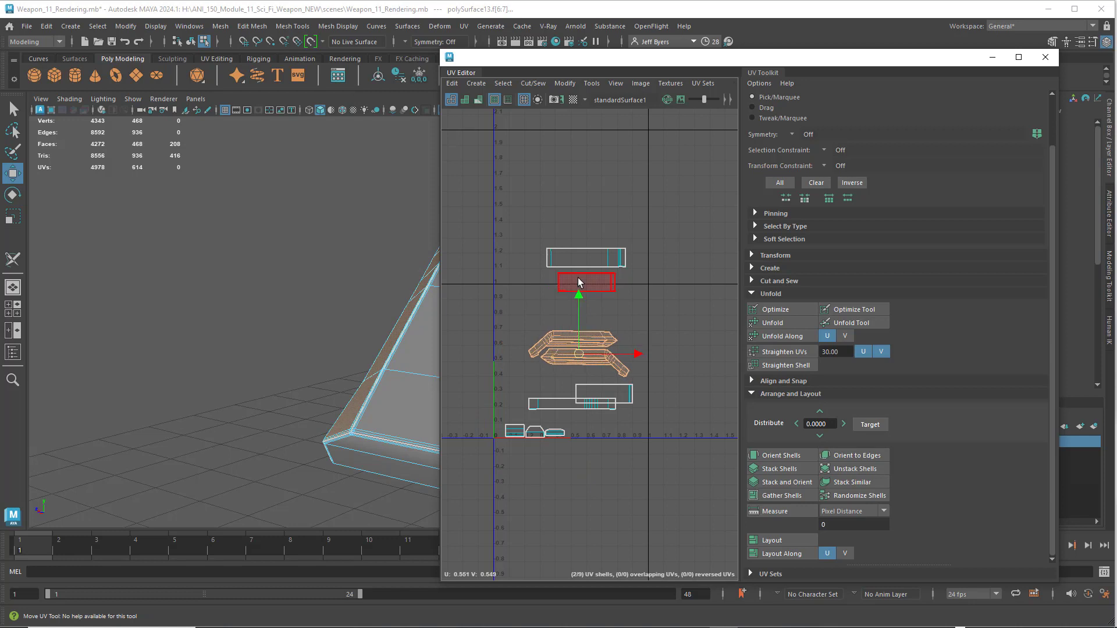
# Step: Stack the two wide rectangular shells above the slotted side shells, centred over them and inside the UV tile
pyautogui.click(580, 285)
pyautogui.moveTo(579, 285); pyautogui.dragTo(571, 318)
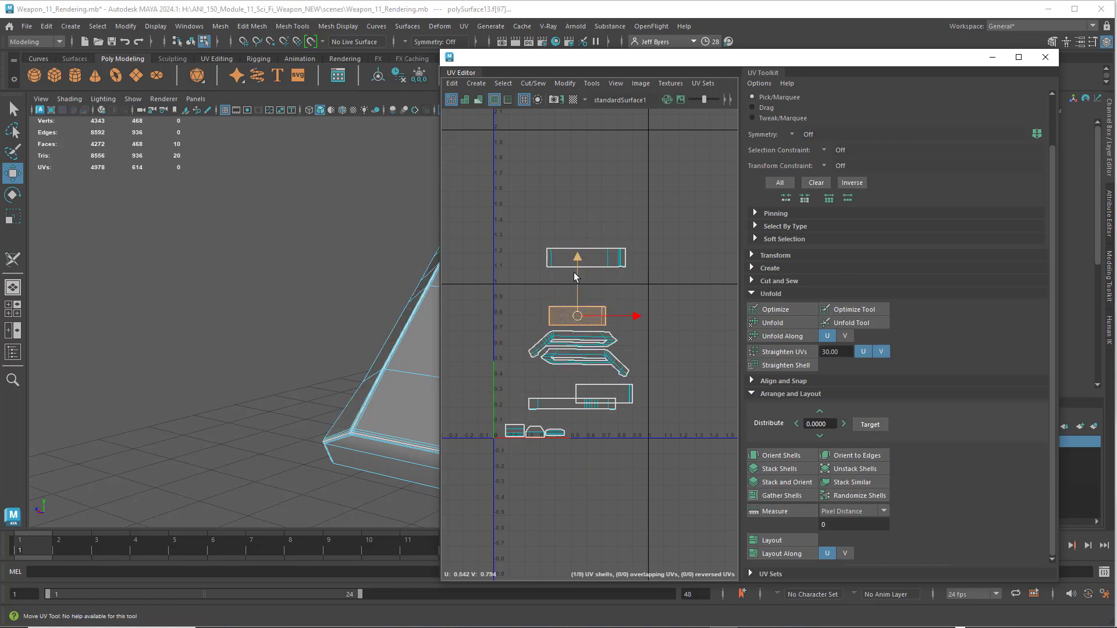
pyautogui.click(554, 256)
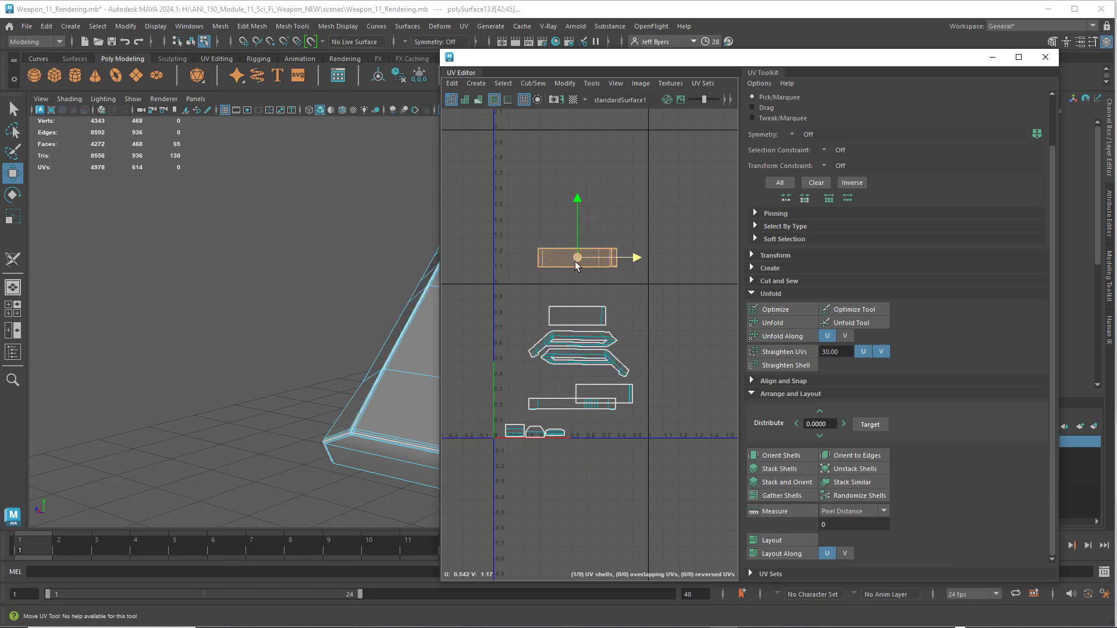
pyautogui.moveTo(579, 262); pyautogui.dragTo(579, 302)
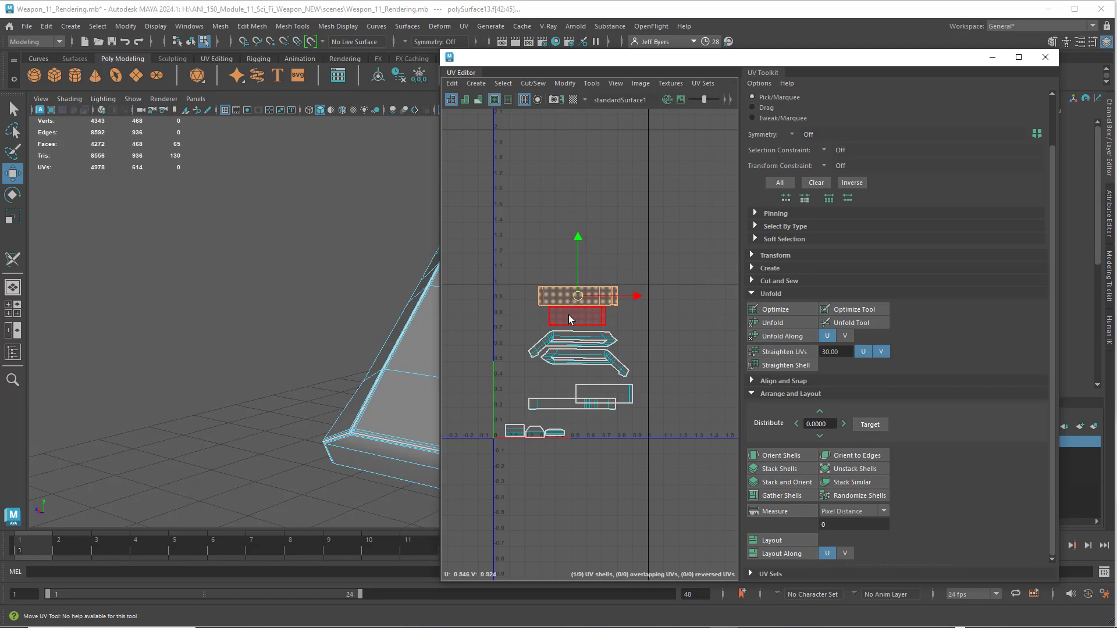
pyautogui.click(573, 317)
pyautogui.moveTo(579, 264); pyautogui.dragTo(580, 268)
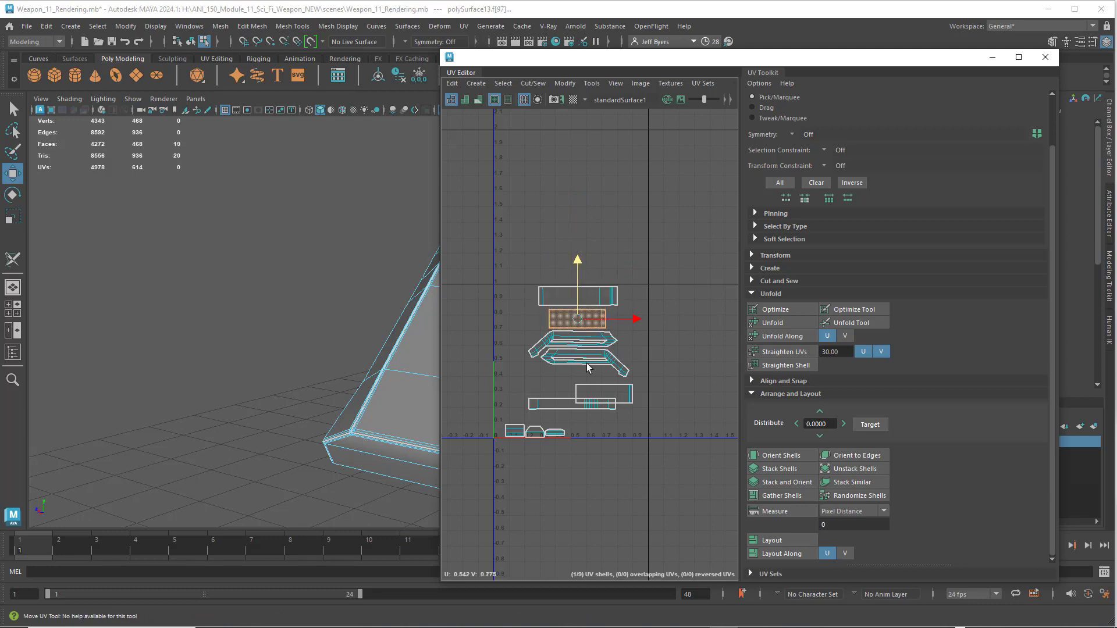
# Step: Stack the lower rectangular shell, the long strip and the three small end shells centrally below the slotted side shells, without overlaps
pyautogui.click(606, 388)
pyautogui.moveTo(604, 394); pyautogui.dragTo(575, 403)
pyautogui.click(567, 407)
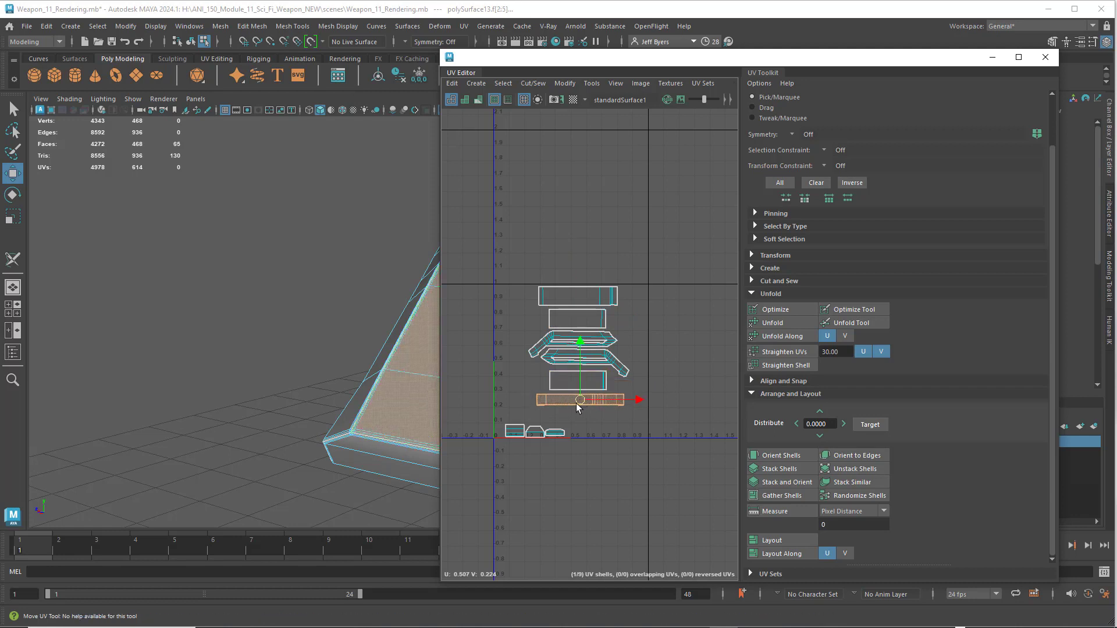
pyautogui.click(523, 434)
pyautogui.moveTo(490, 420); pyautogui.dragTo(577, 422)
pyautogui.click(621, 320)
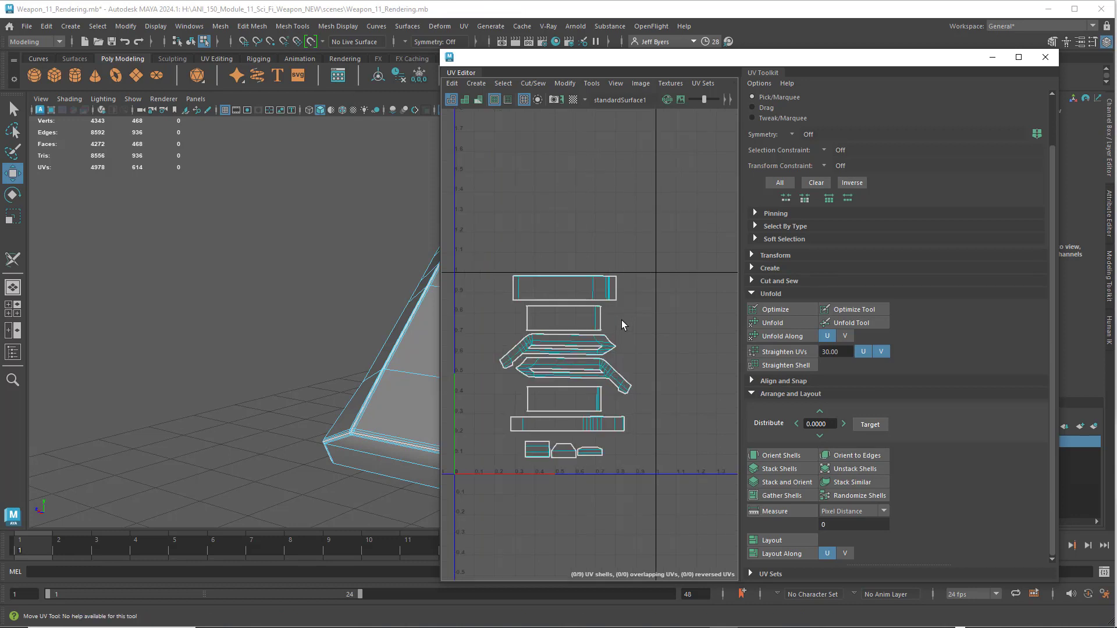
# Step: Select all the arranged shells and move them together into the third UV tile, fitting them between U 2 and 3
pyautogui.scroll(-5, 618, 323)
pyautogui.keyDown('alt'); pyautogui.moveTo(628, 325); pyautogui.dragTo(541, 328, button='middle'); pyautogui.keyUp('alt')
pyautogui.moveTo(490, 297); pyautogui.dragTo(559, 381)
pyautogui.moveTo(520, 339); pyautogui.dragTo(609, 340)
pyautogui.scroll(7, 600, 346)
pyautogui.scroll(5, 601, 351)
pyautogui.scroll(-4, 607, 340)
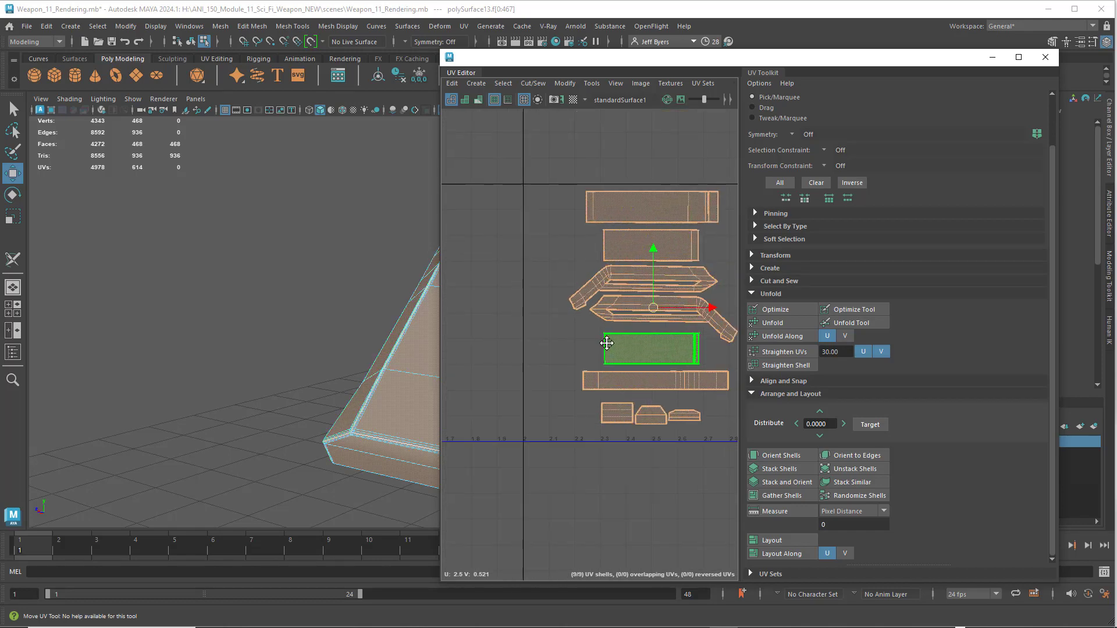
pyautogui.keyDown('alt'); pyautogui.moveTo(606, 341); pyautogui.dragTo(562, 356, button='middle'); pyautogui.keyUp('alt')
pyautogui.moveTo(607, 321); pyautogui.dragTo(605, 330)
pyautogui.scroll(-6, 603, 327)
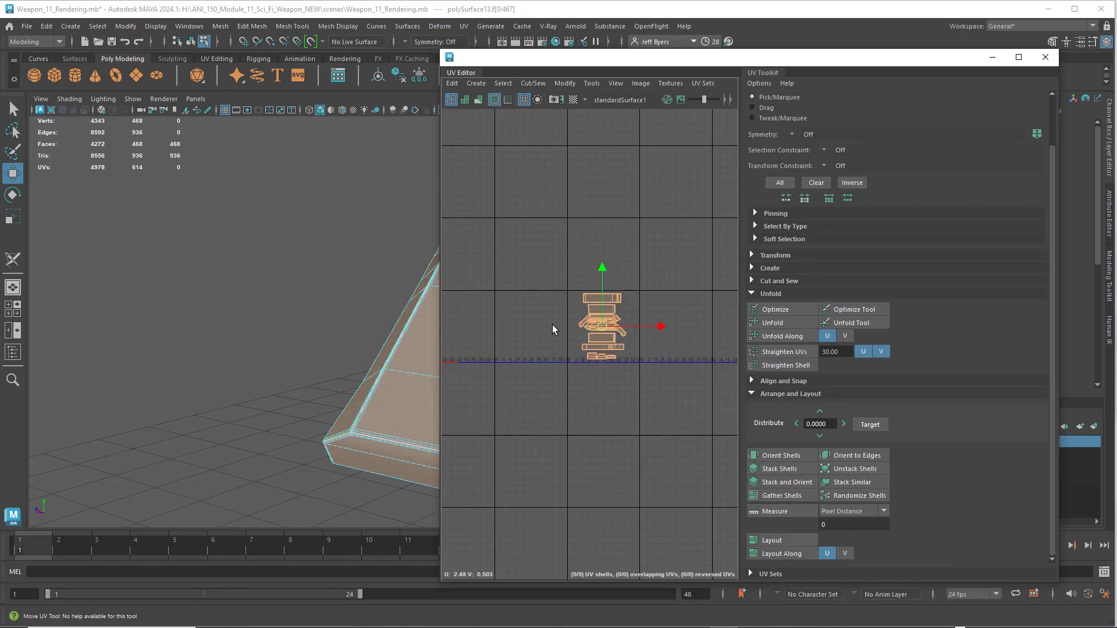
pyautogui.keyDown('alt'); pyautogui.moveTo(497, 308); pyautogui.dragTo(609, 332, button='middle'); pyautogui.keyUp('alt')
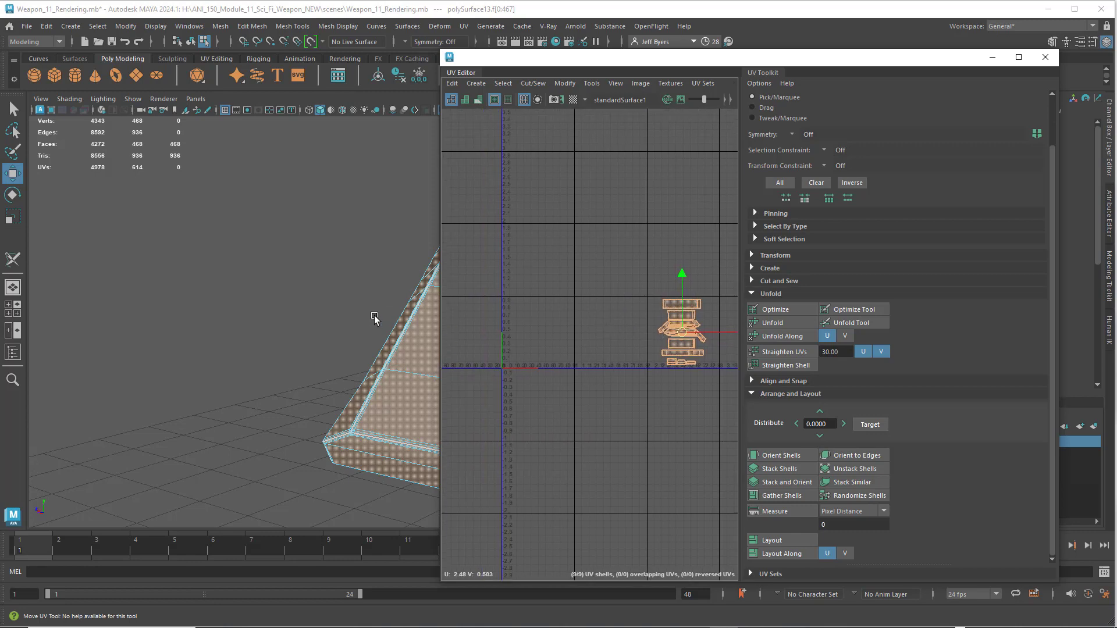
# Step: Switch the slotted upper piece from UV shell selection back to object mode
pyautogui.keyDown('alt'); pyautogui.moveTo(375, 318); pyautogui.dragTo(247, 301, button='middle'); pyautogui.keyUp('alt')
pyautogui.doubleClick(280, 294)
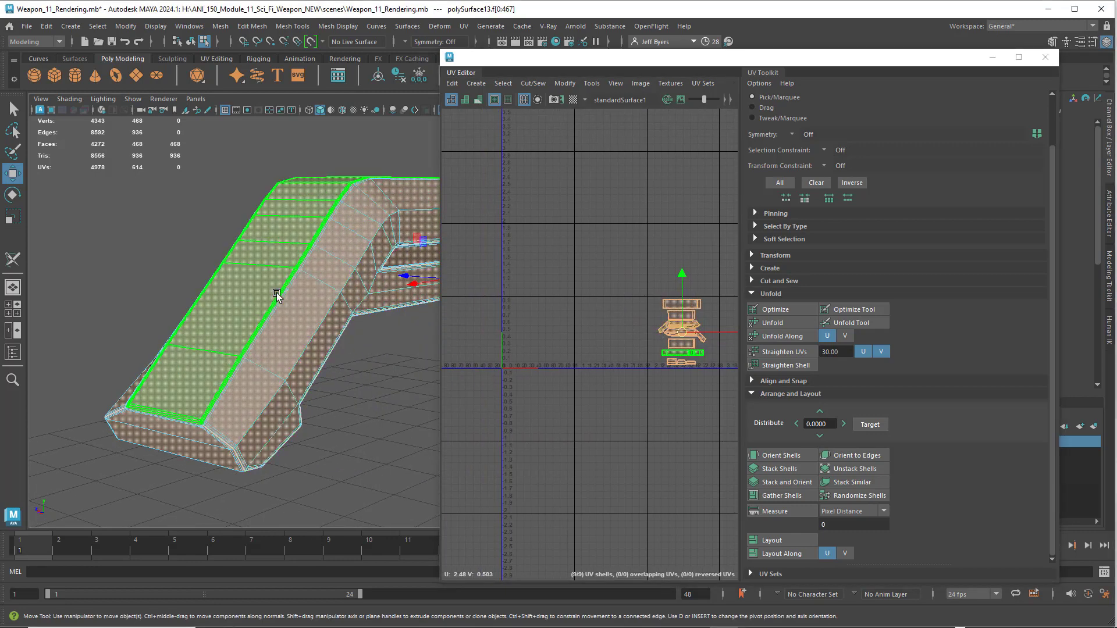
pyautogui.rightClick(277, 295)
pyautogui.click(261, 365)
# Step: Turn off isolation to show the whole weapon, repositioning the UV Editor window beside the model
pyautogui.hotkey('ctrl', '1')
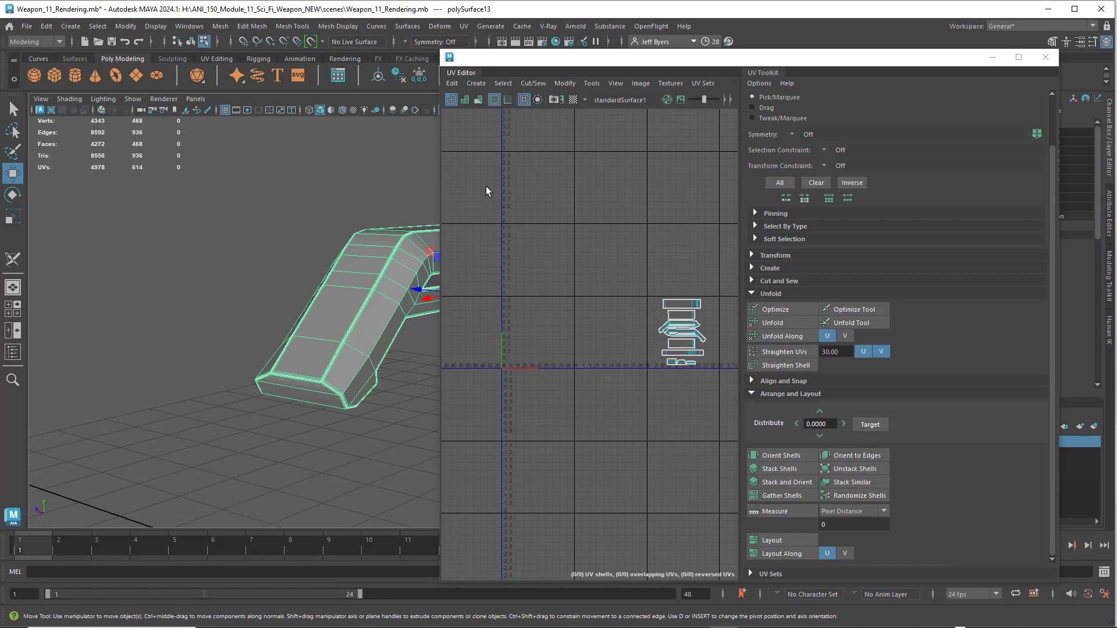
pyautogui.moveTo(523, 65); pyautogui.dragTo(725, 91)
pyautogui.scroll(-3, 454, 250)
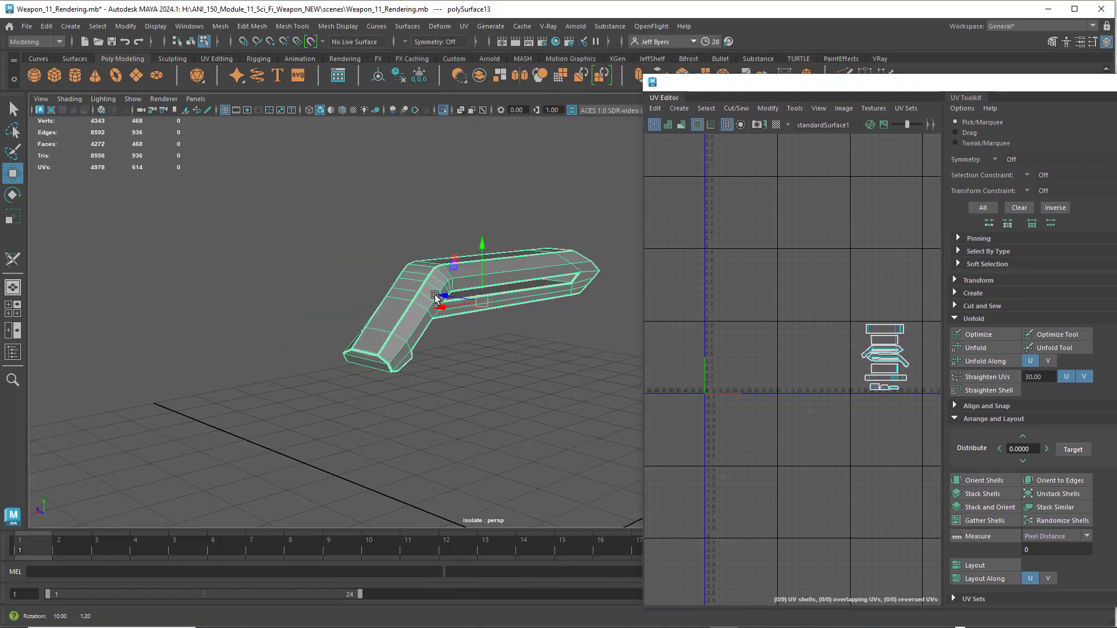
pyautogui.keyDown('alt'); pyautogui.moveTo(447, 256); pyautogui.dragTo(542, 302); pyautogui.keyUp('alt')
pyautogui.keyDown('alt'); pyautogui.moveTo(343, 279); pyautogui.dragTo(425, 260); pyautogui.keyUp('alt')
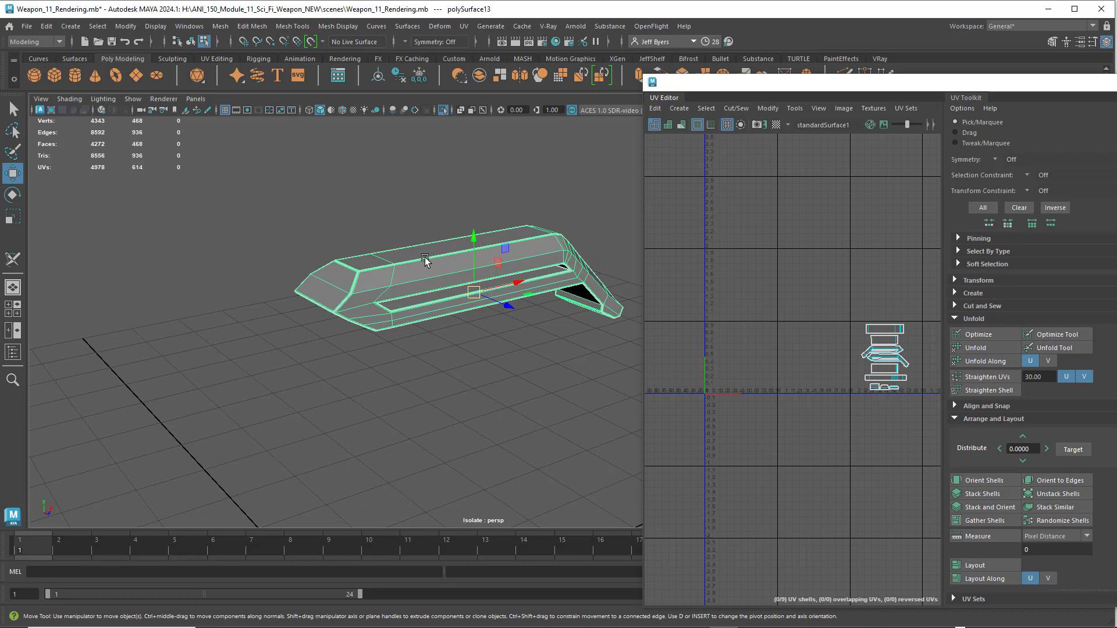
pyautogui.hotkey('ctrl', '1')
pyautogui.scroll(-2, 419, 278)
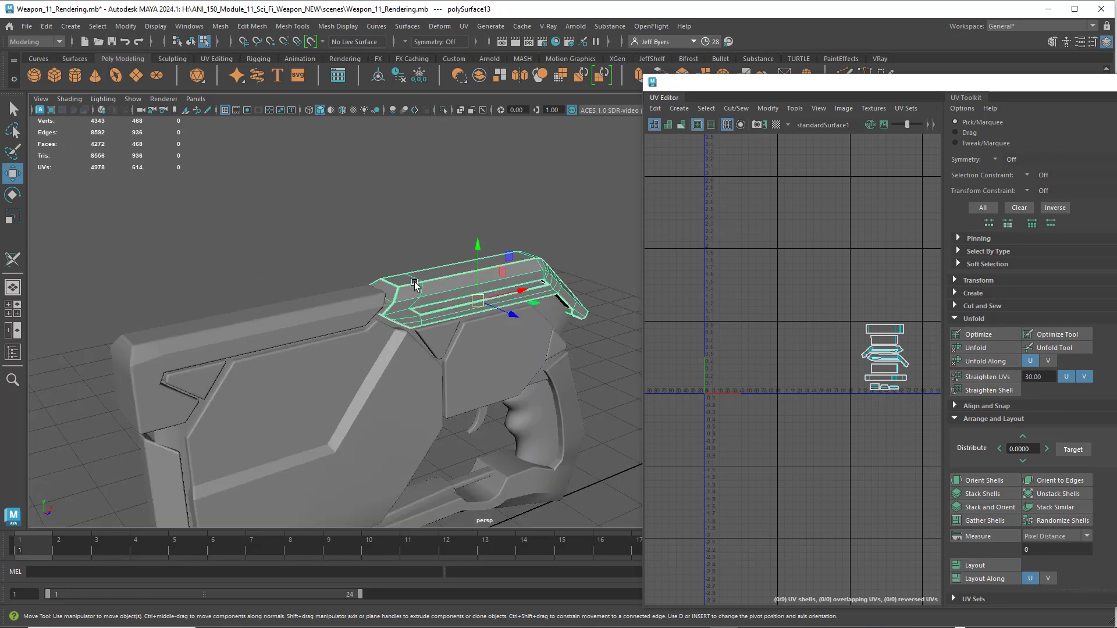
pyautogui.moveTo(415, 283)
pyautogui.keyDown('alt'); pyautogui.mouseDown()
pyautogui.moveTo(432, 230)
pyautogui.moveTo(430, 266)
pyautogui.mouseUp(); pyautogui.keyUp('alt')
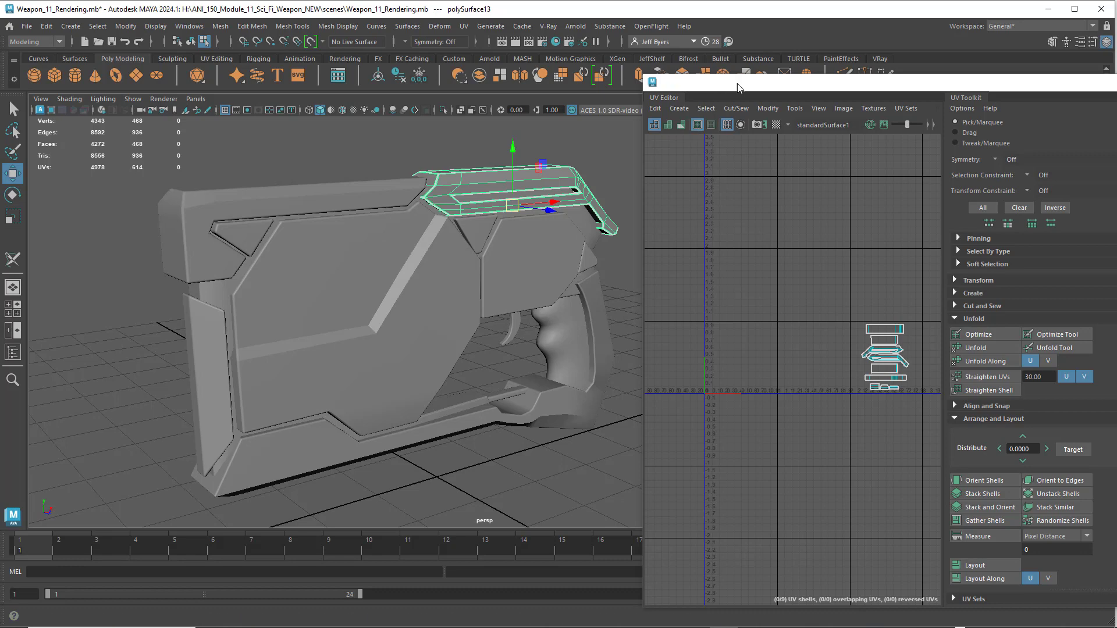
pyautogui.moveTo(753, 85); pyautogui.dragTo(665, 88)
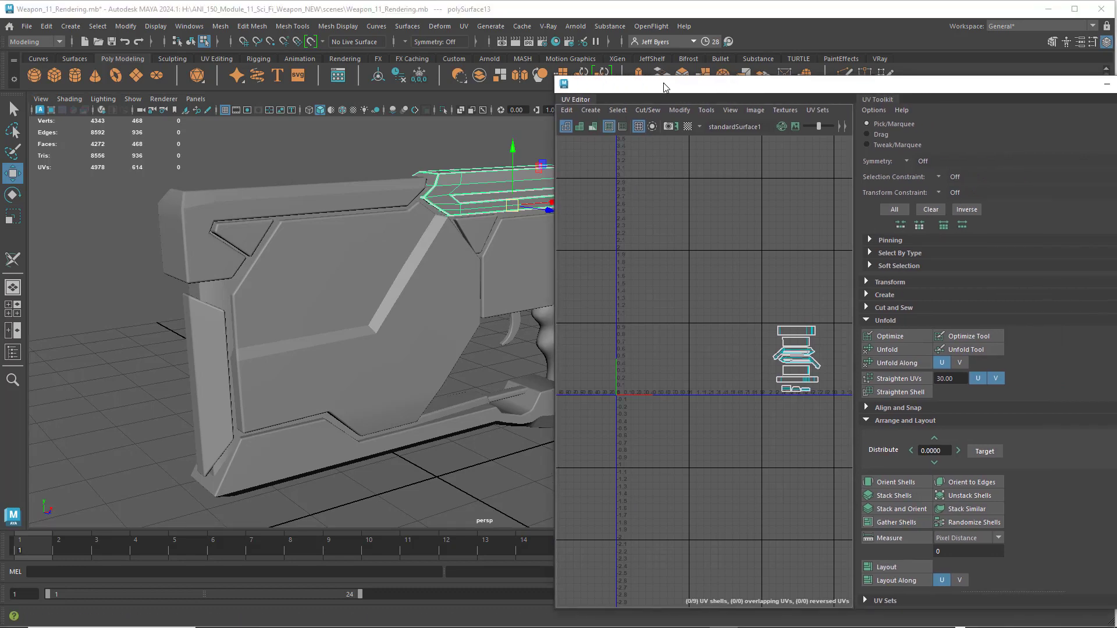